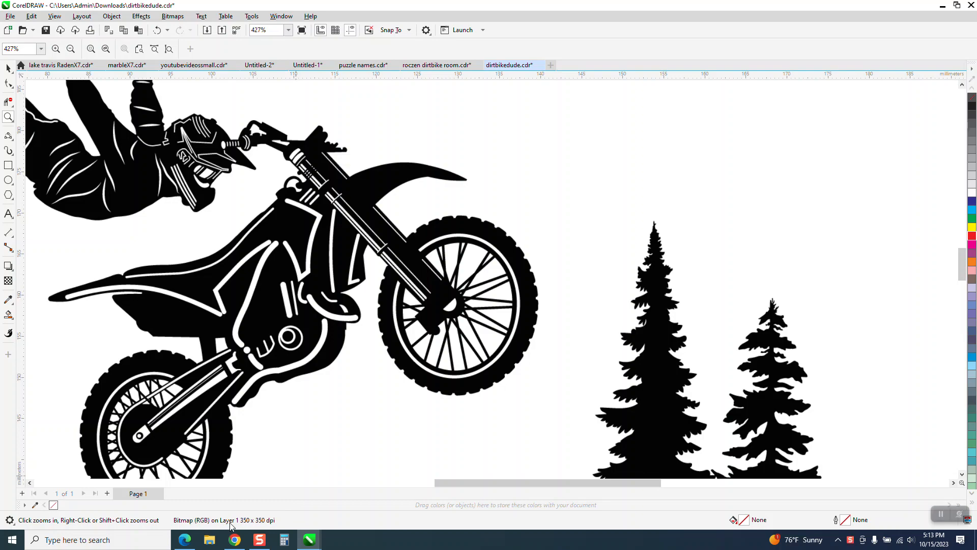
Examine the dirt bike scene on the page and the finished rider cutout with its red contour beside it
scroll(554, 455, "down", 2)
scroll(455, 217, "down", 2)
scroll(456, 217, "down", 1)
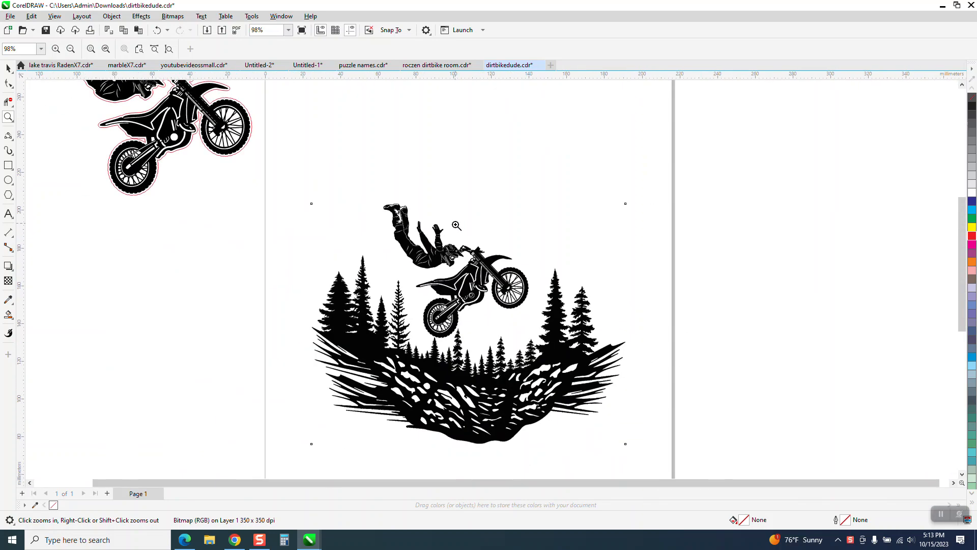
scroll(238, 185, "down", 3)
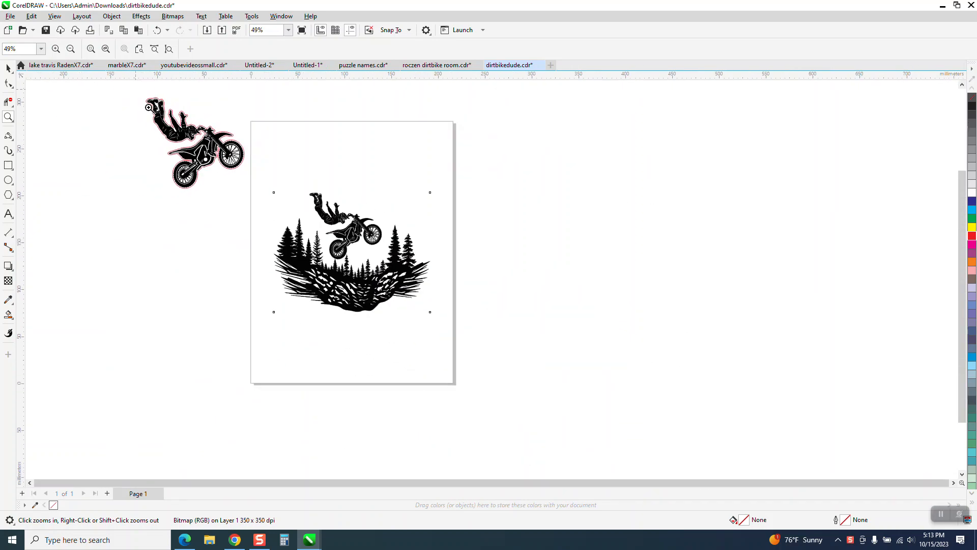
left_click_drag(136, 92, 283, 195)
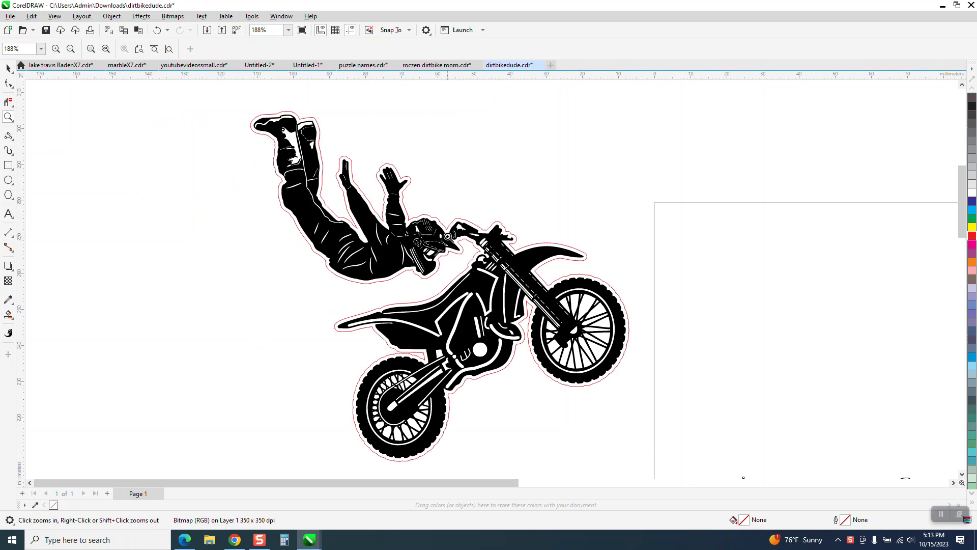
scroll(399, 242, "down", 1)
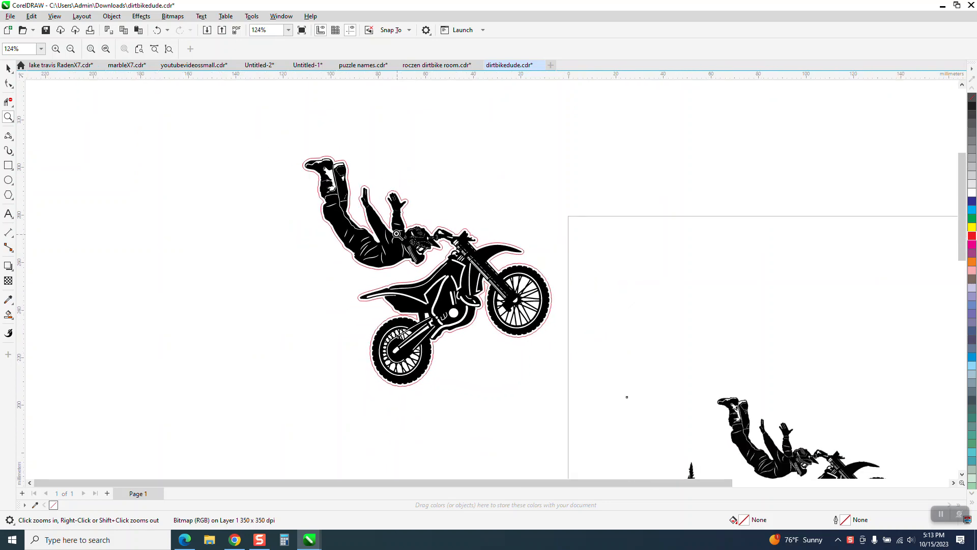
left_click(7, 67)
scroll(423, 196, "down", 2)
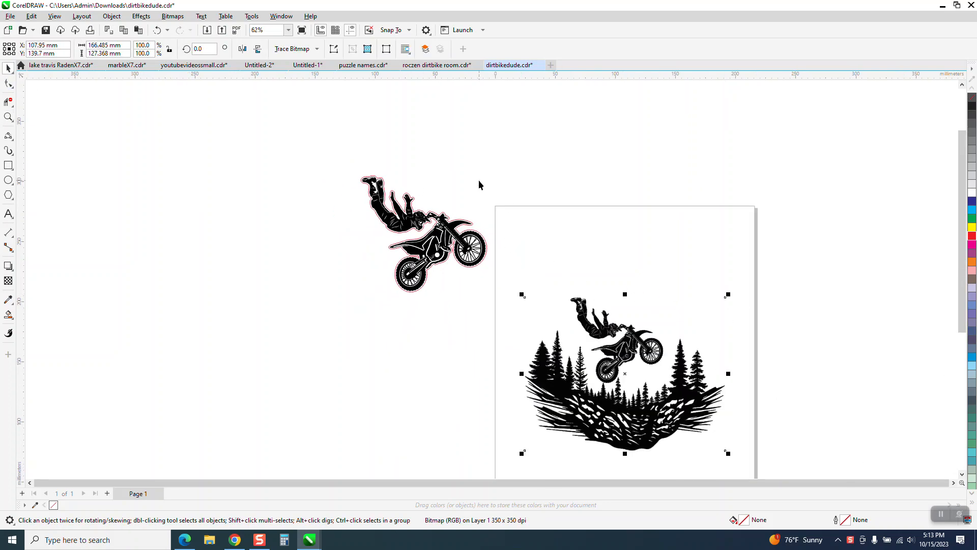
Switch the document units to inches and select the scene bitmap to check its size
left_click(419, 125)
left_click(311, 49)
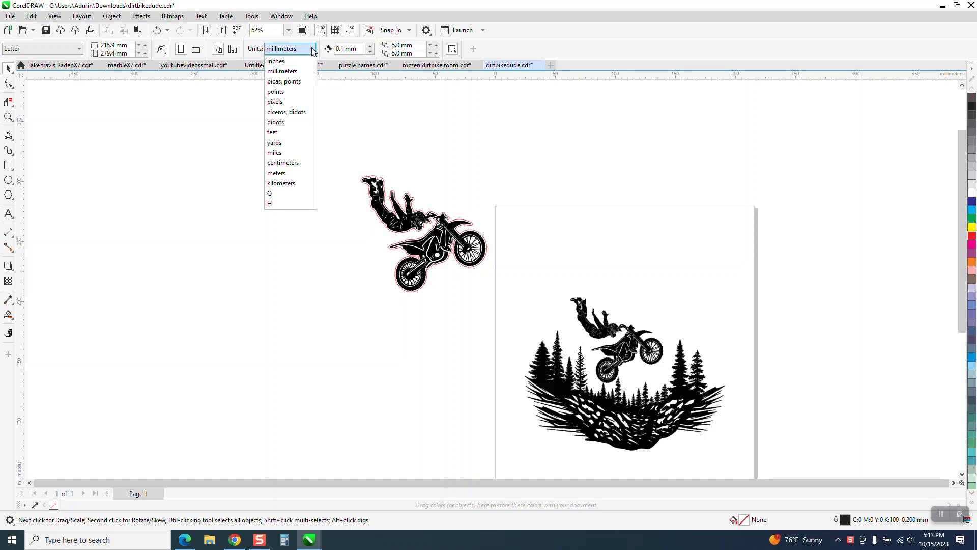
left_click(291, 59)
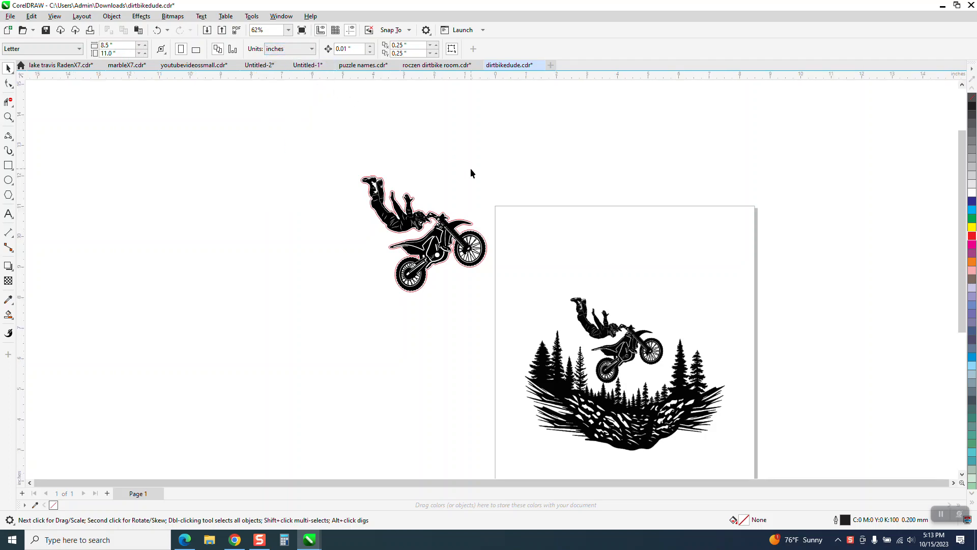
left_click(605, 337)
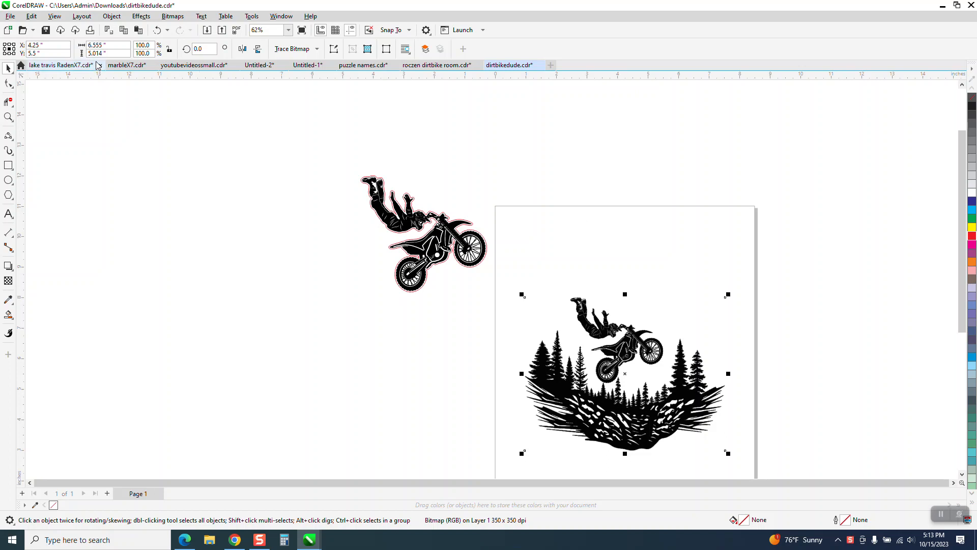
Set the nudge distance to 8 inches and both duplicate distances to 0
left_click(327, 121)
double_click(351, 49)
type("8")
key("Return")
type("0")
key("Tab")
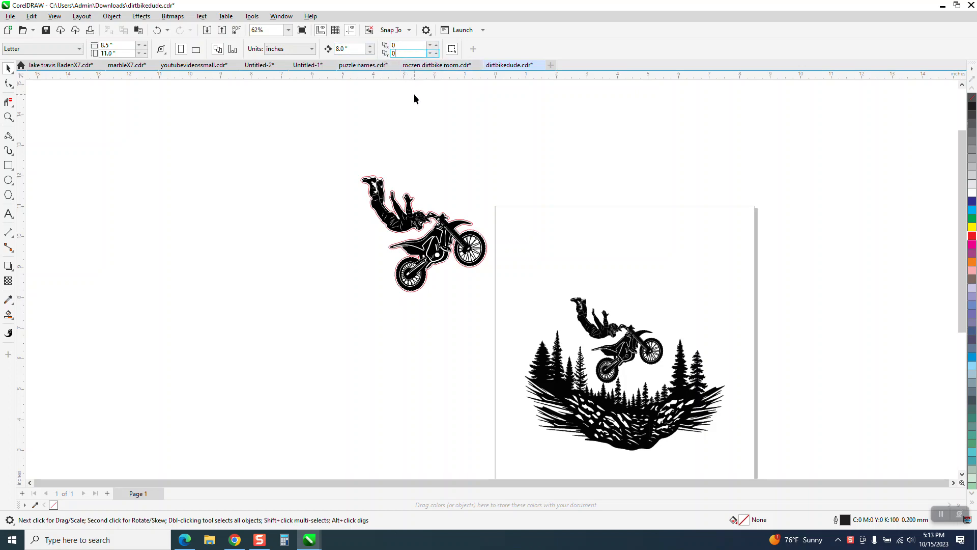
type("0")
key("Return")
Duplicate the scene bitmap 8 inches to the left of the original and move the red-contoured rider cutout out of the way
left_click(606, 331)
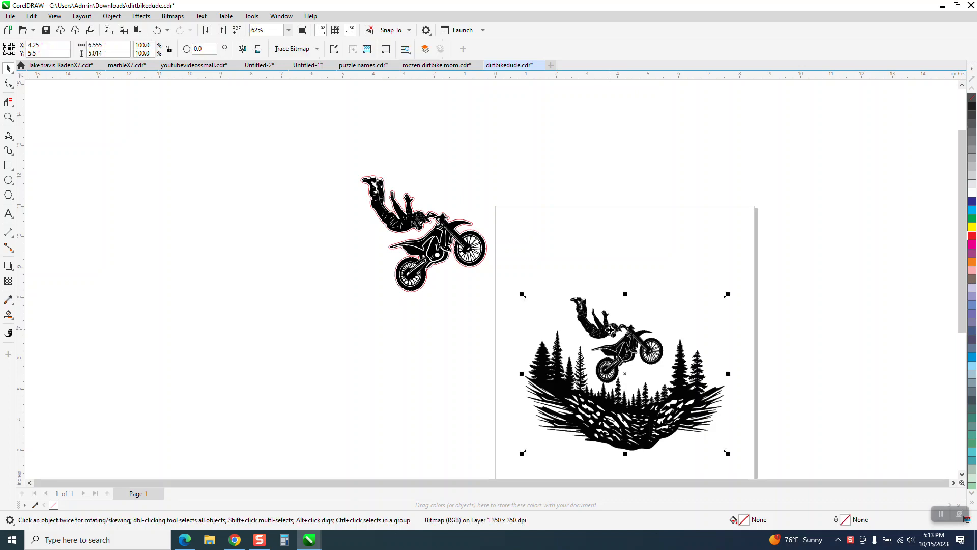
key("ctrl+d")
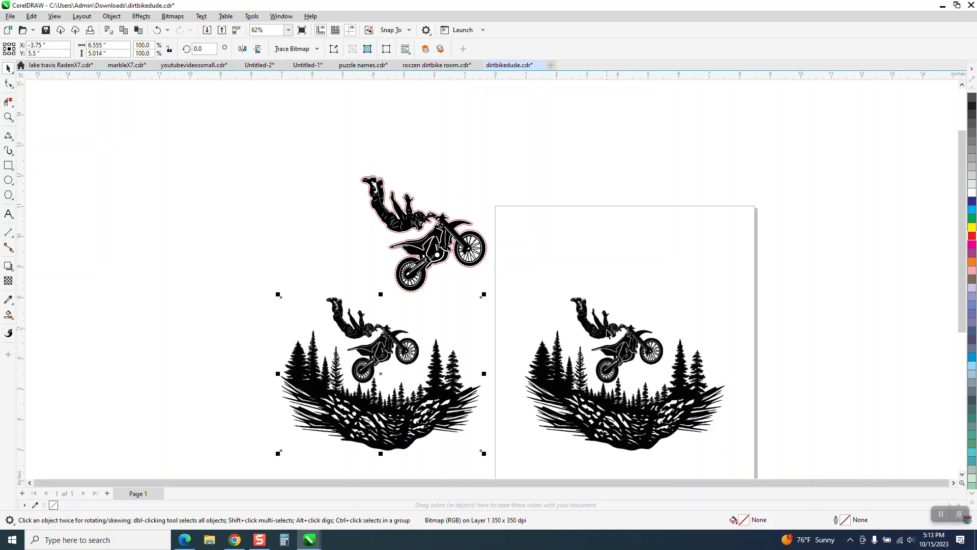
left_click_drag(346, 162, 508, 306)
left_click_drag(457, 211, 565, 137)
Crop the duplicated scene to an area of about 3.58 by 3.03 inches around the rider and bike
left_click(8, 117)
left_click_drag(276, 284, 532, 473)
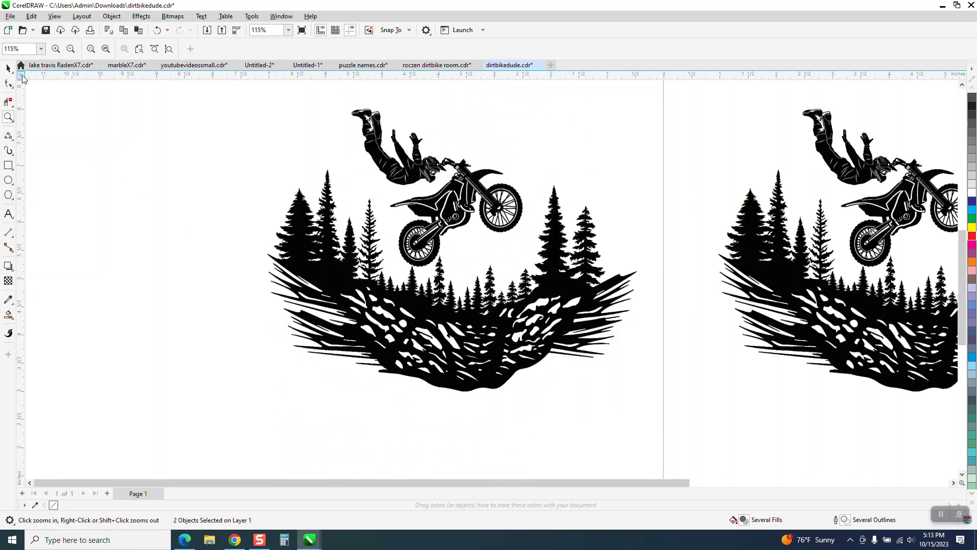
left_click(8, 67)
left_click(423, 174)
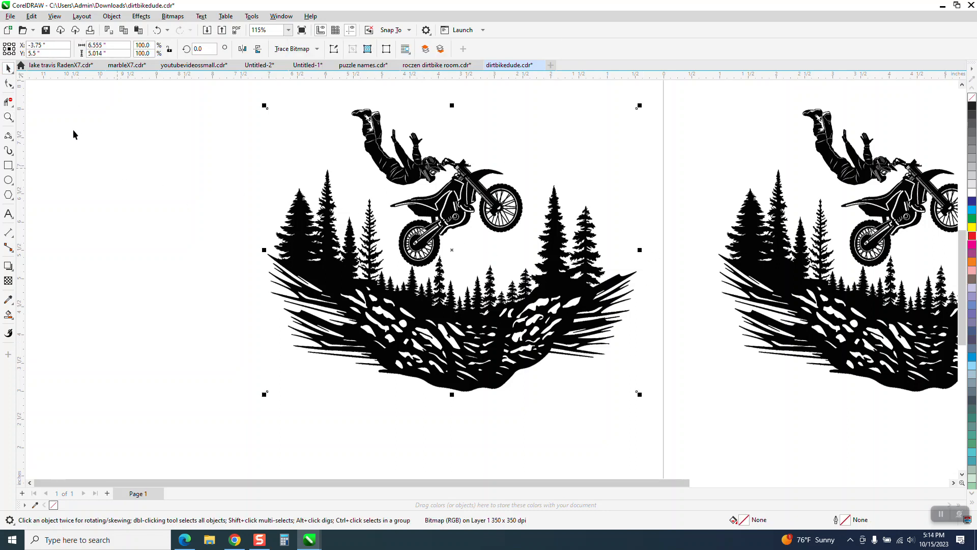
left_click(11, 105)
left_click(25, 98)
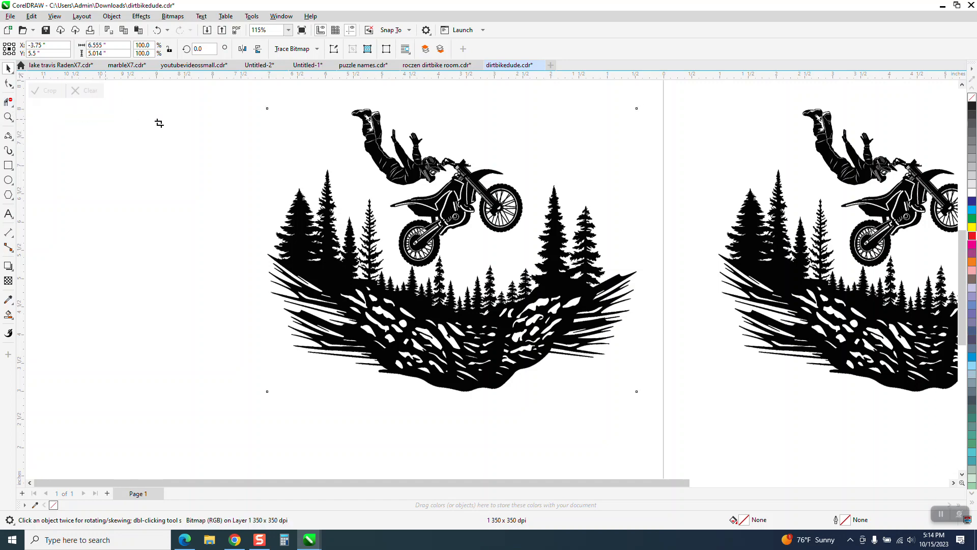
left_click_drag(339, 102, 543, 274)
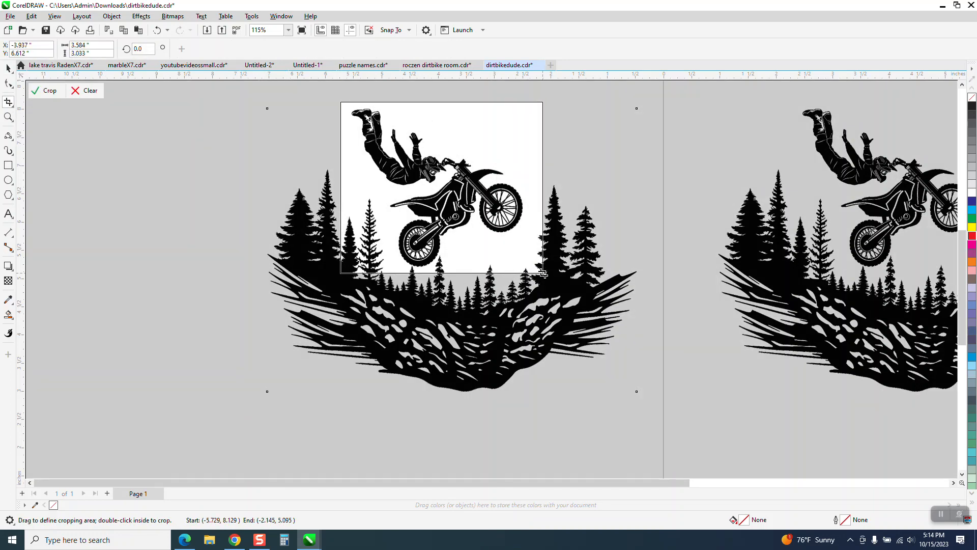
left_click(54, 97)
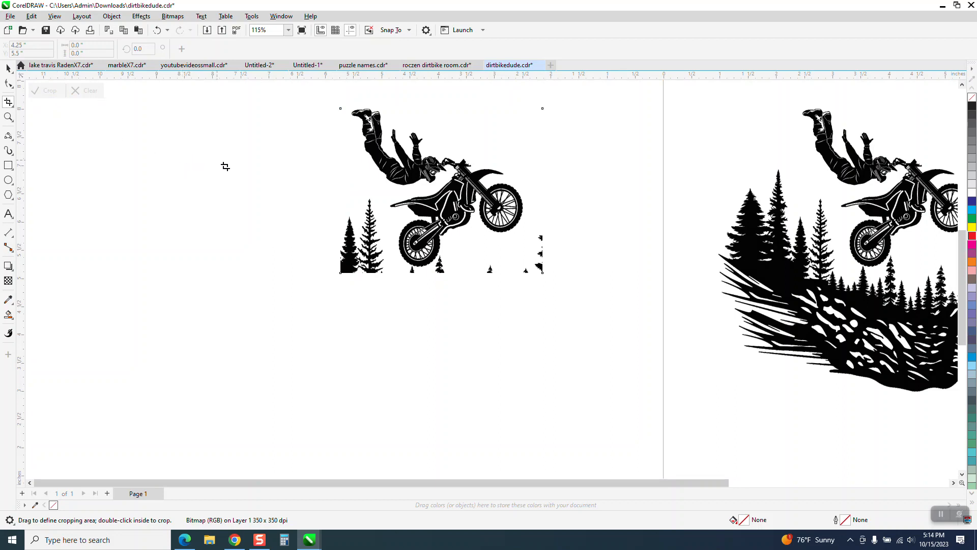
Add nodes on the cropped bitmap's right and bottom edges and pull the lower-right corner inward to hide the trees there
left_click(9, 83)
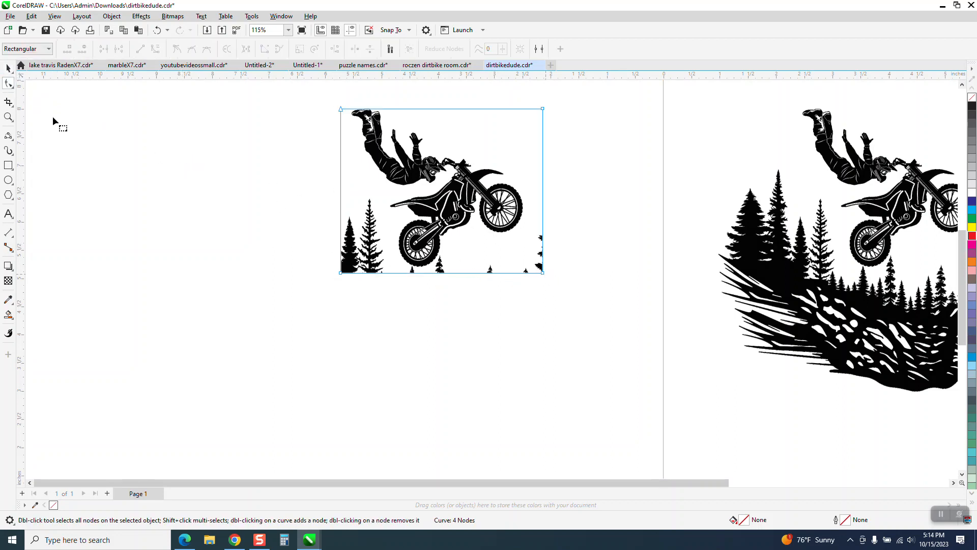
left_click(8, 117)
left_click_drag(311, 96, 582, 308)
left_click(9, 83)
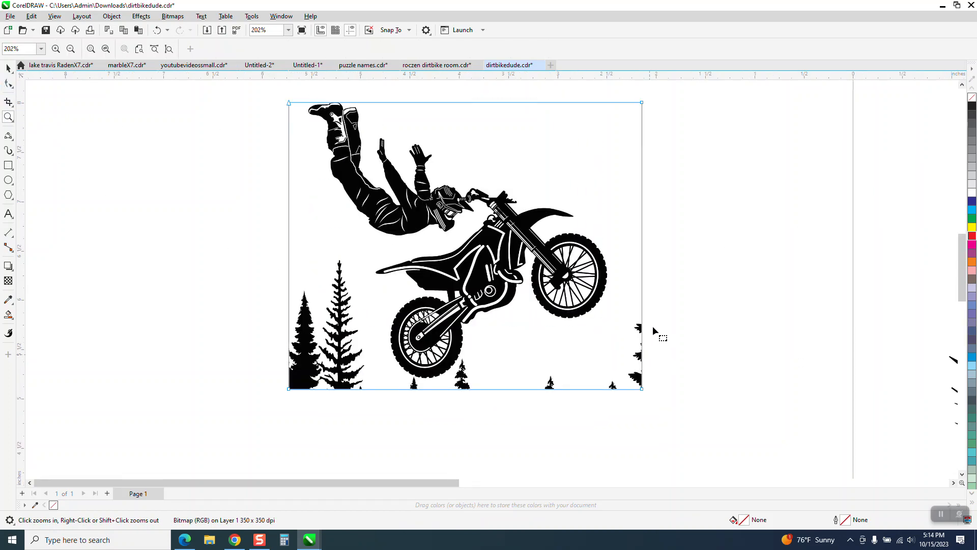
double_click(642, 307)
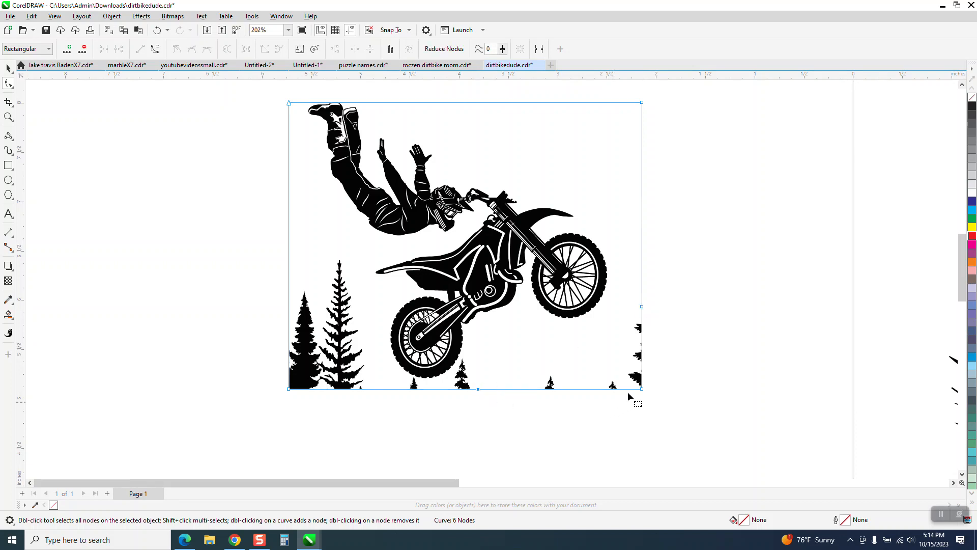
left_click_drag(635, 388, 546, 351)
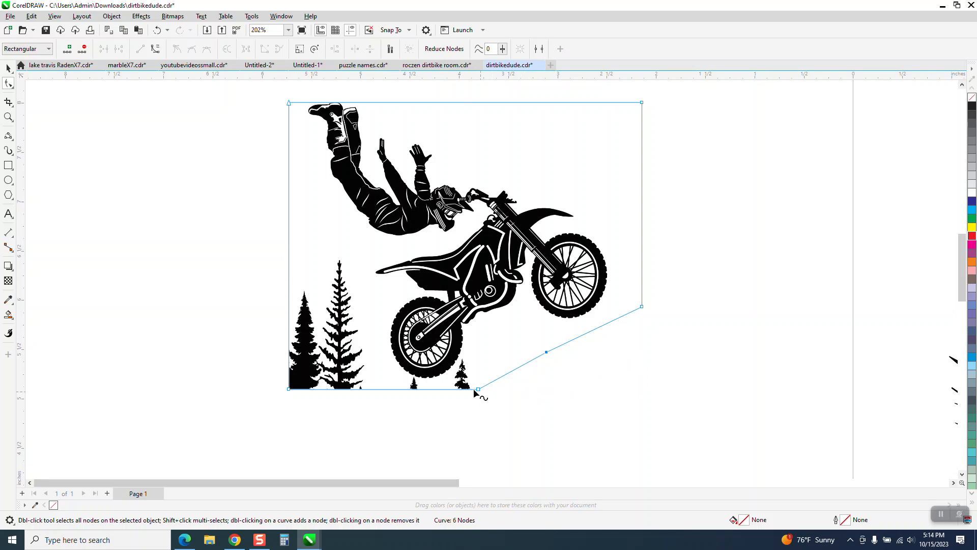
Add nodes on the bitmap's left and bottom edges and pull the lower-left corner inward to hide the two tall trees
double_click(289, 242)
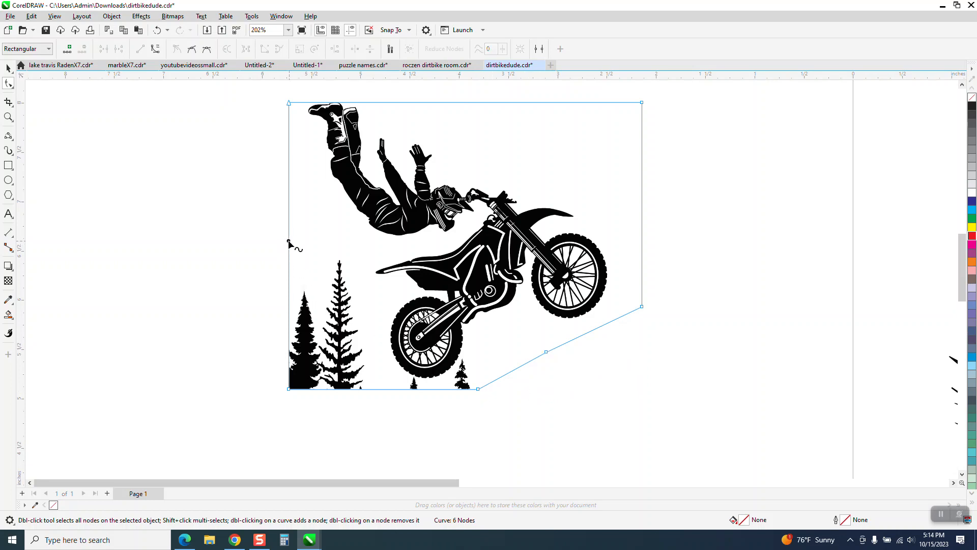
double_click(378, 389)
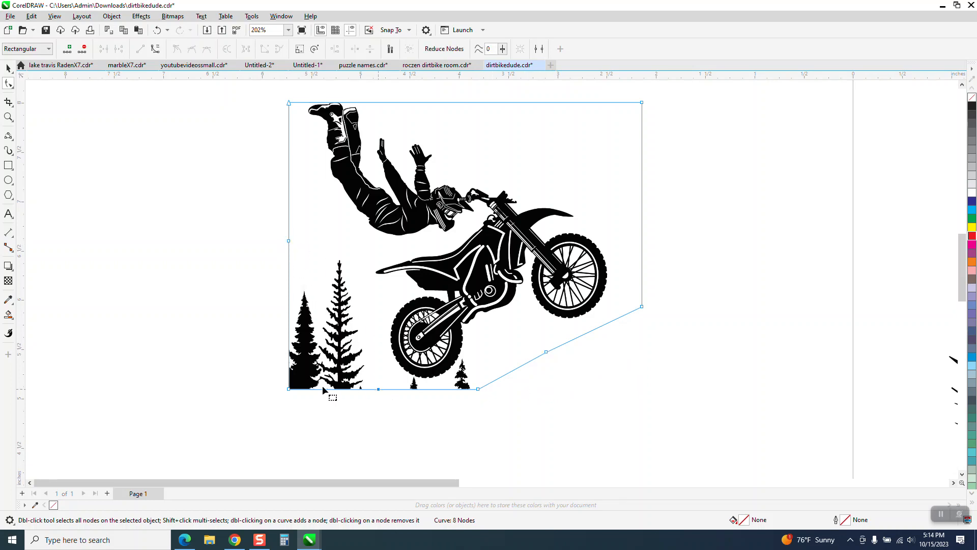
left_click_drag(289, 389, 354, 258)
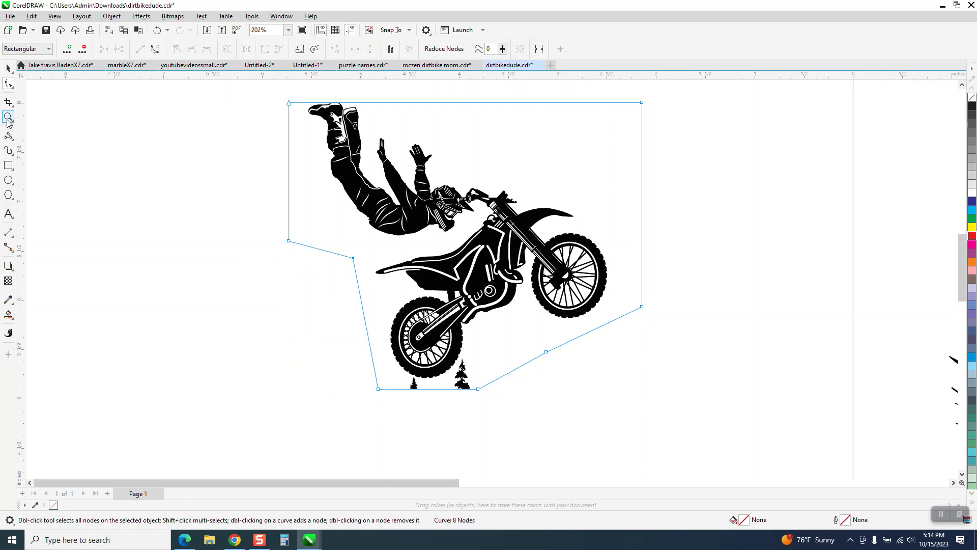
Add a node on each side of the small tree along the bitmap's bottom edge below the rear wheel
left_click(8, 117)
left_click_drag(362, 322, 615, 457)
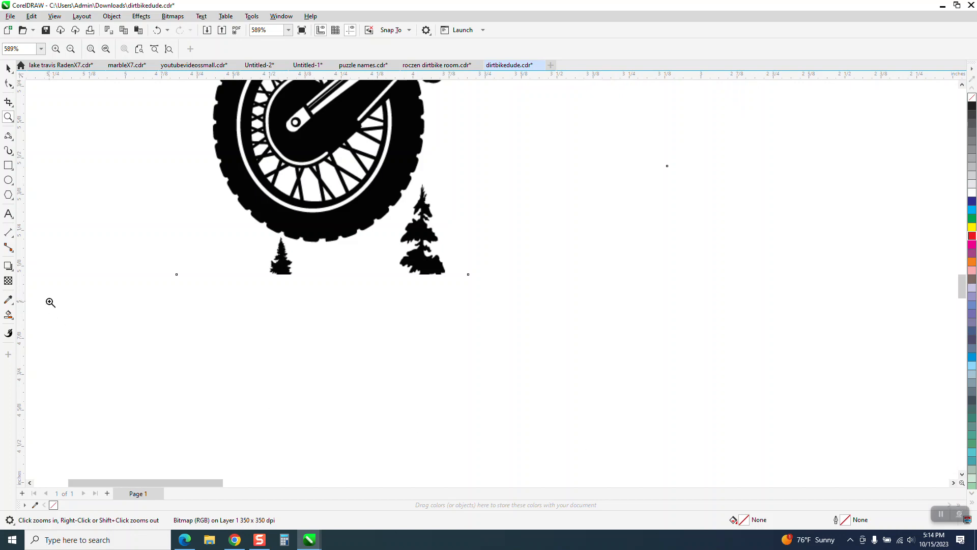
left_click(8, 83)
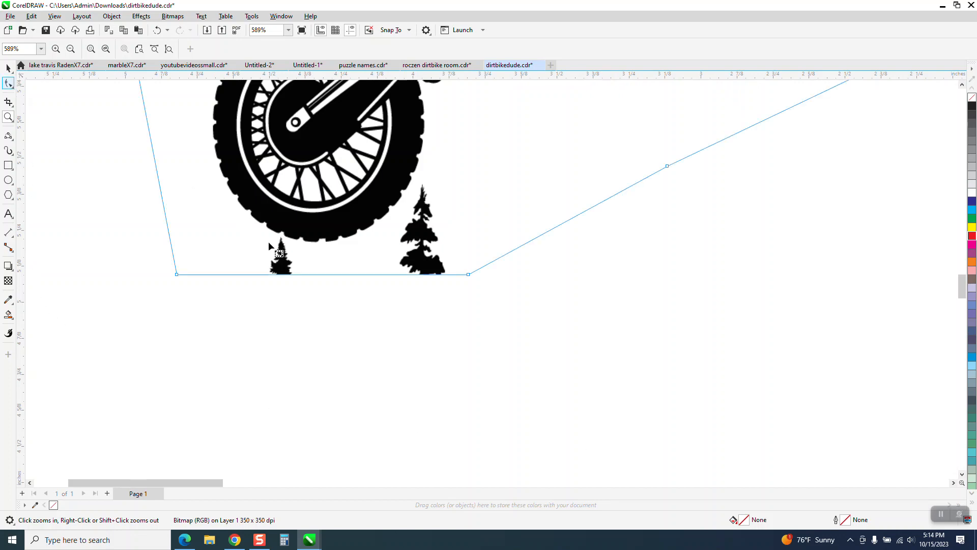
double_click(253, 274)
double_click(303, 274)
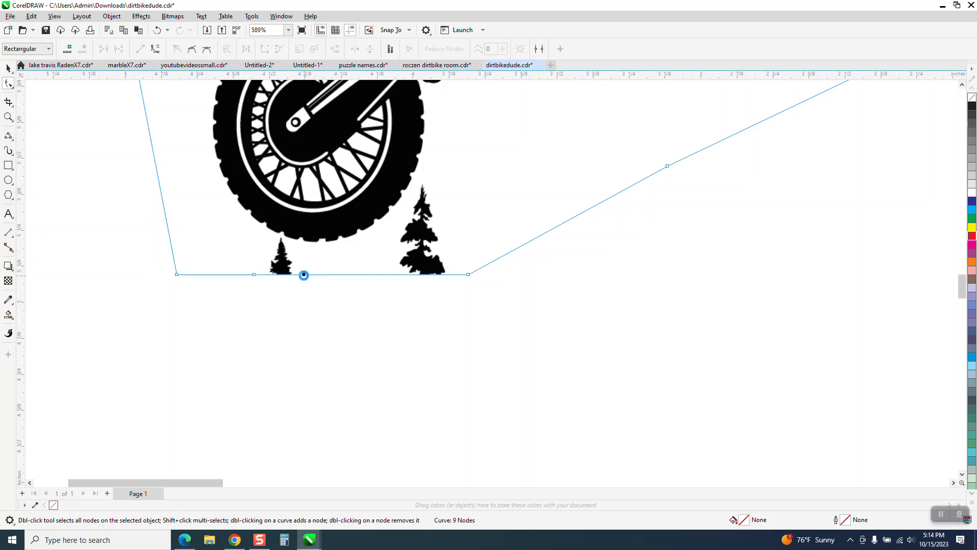
Convert the bottom-edge nodes to curves and bend the segments up to the rear tire to hide the two remaining trees
left_click(294, 269)
left_click_drag(162, 252, 483, 314)
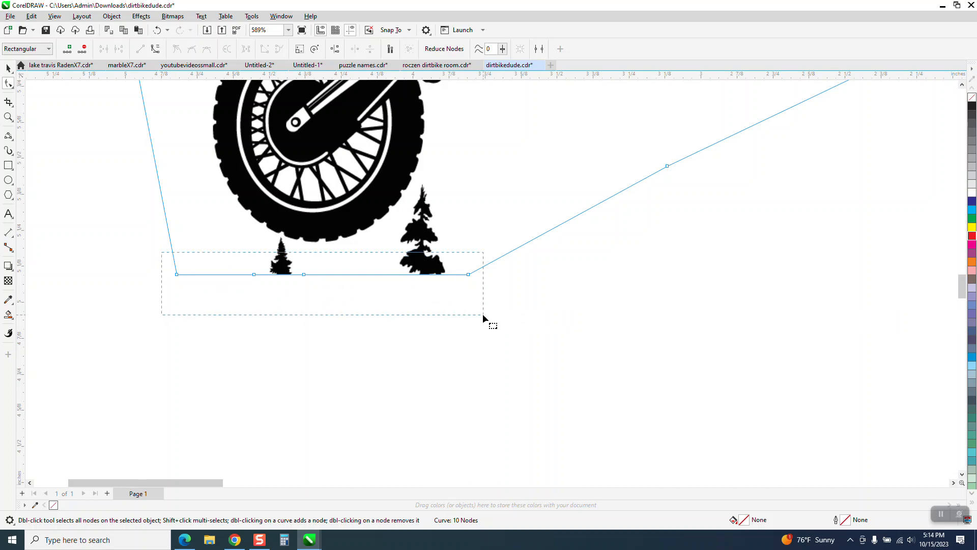
right_click(468, 275)
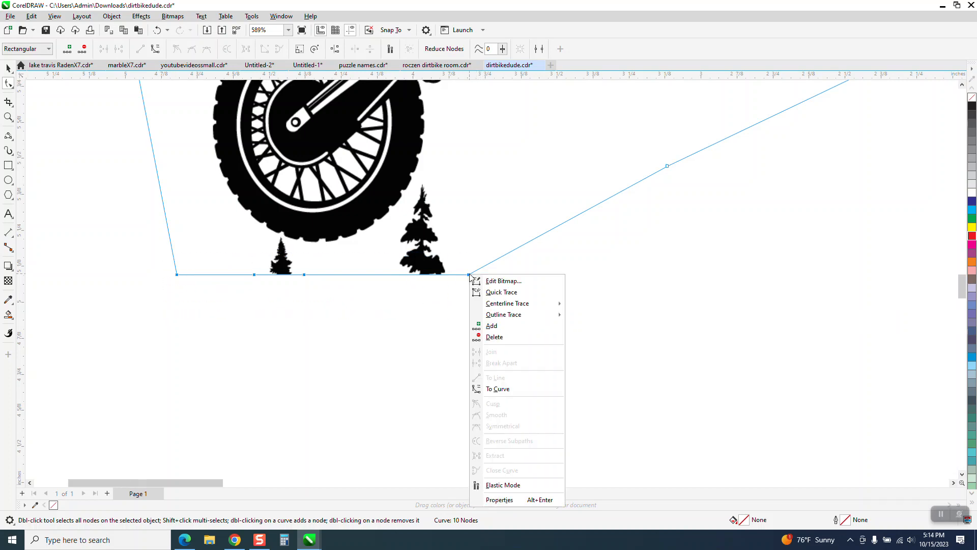
left_click(501, 388)
left_click(293, 274)
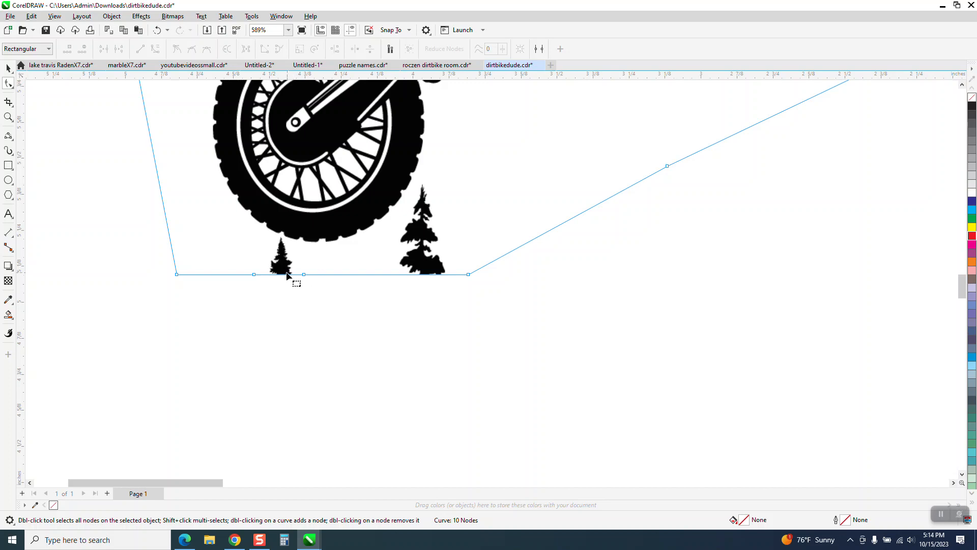
left_click_drag(286, 276, 280, 235)
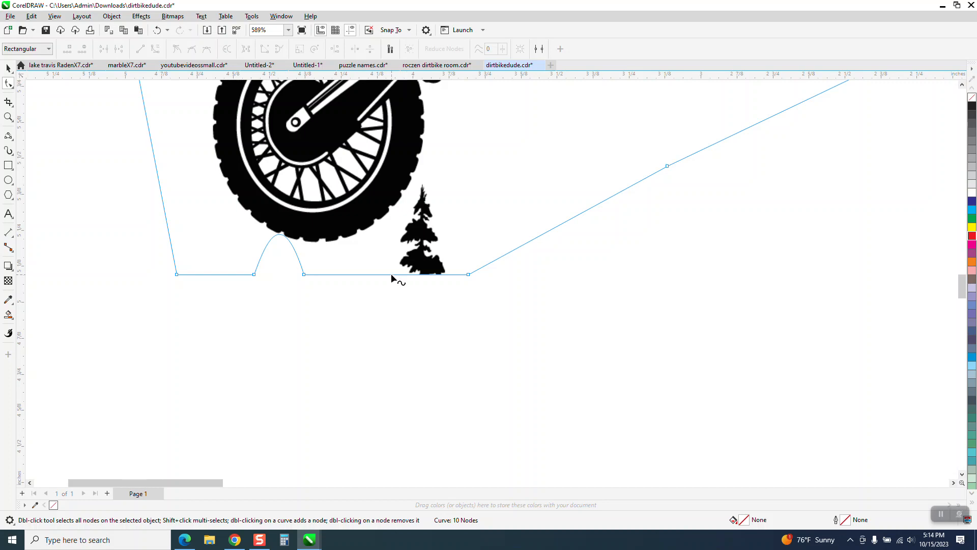
left_click_drag(391, 273, 412, 195)
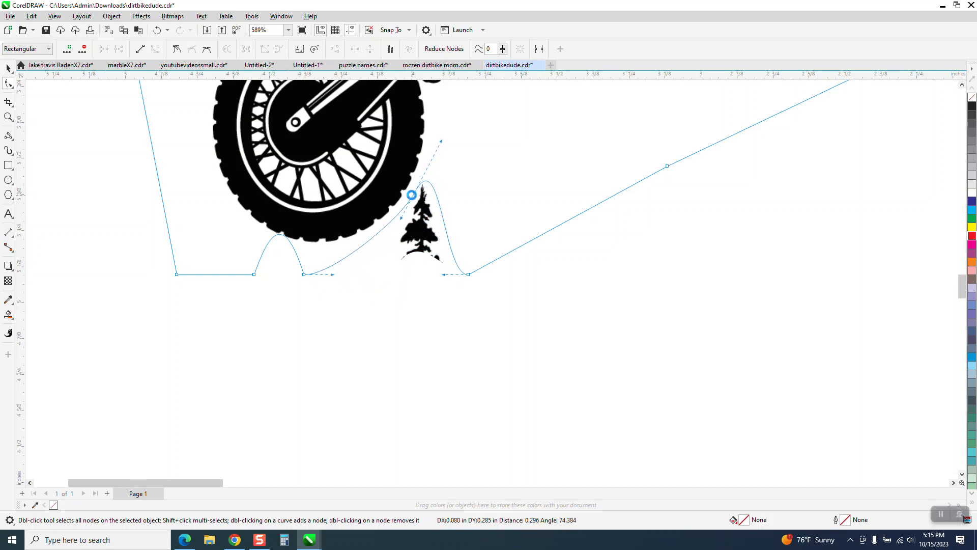
Scale the trimmed rider bitmap down proportionally from its upper-right corner and move it up and to the right
left_click(8, 69)
scroll(328, 363, "down", 4)
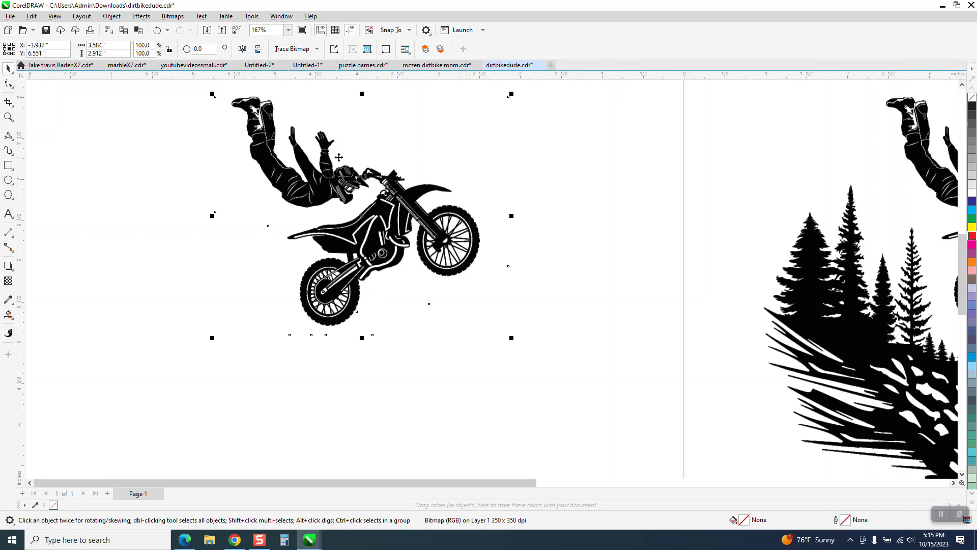
scroll(370, 171, "down", 1)
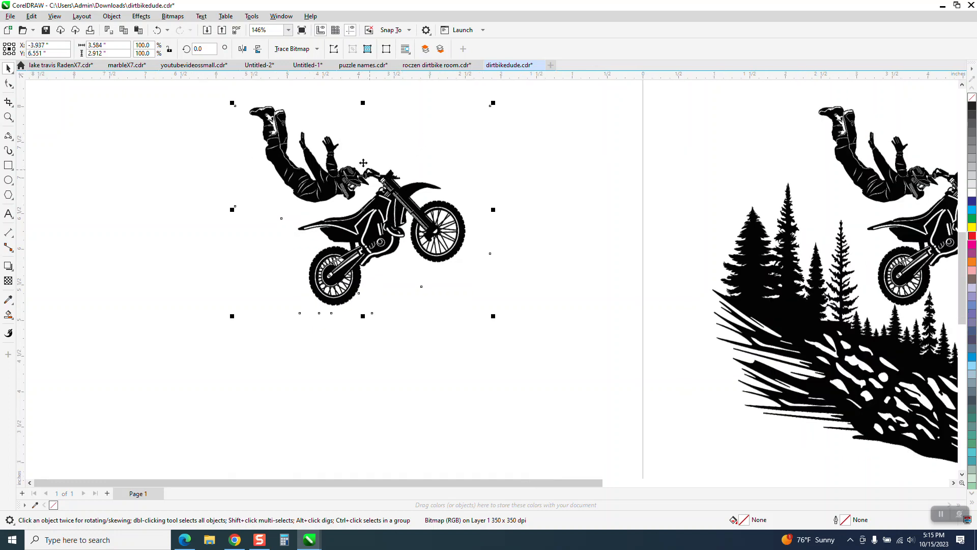
left_click_drag(491, 103, 377, 234)
left_click_drag(300, 251, 375, 166)
Examine the trimmed bitmap's reshaped boundary around the rear wheel, also in wireframe view, and return to enhanced view
left_click(8, 117)
left_click_drag(318, 193, 441, 277)
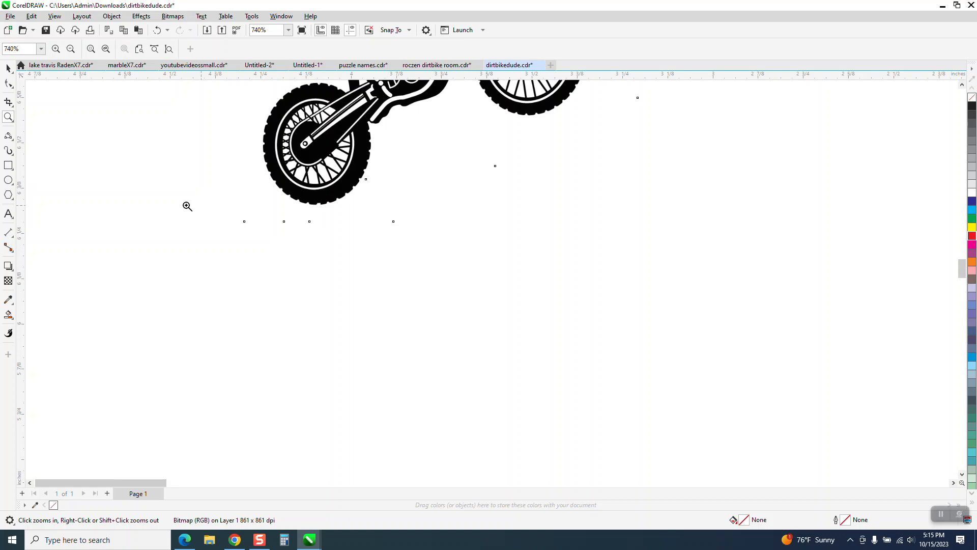
left_click(8, 84)
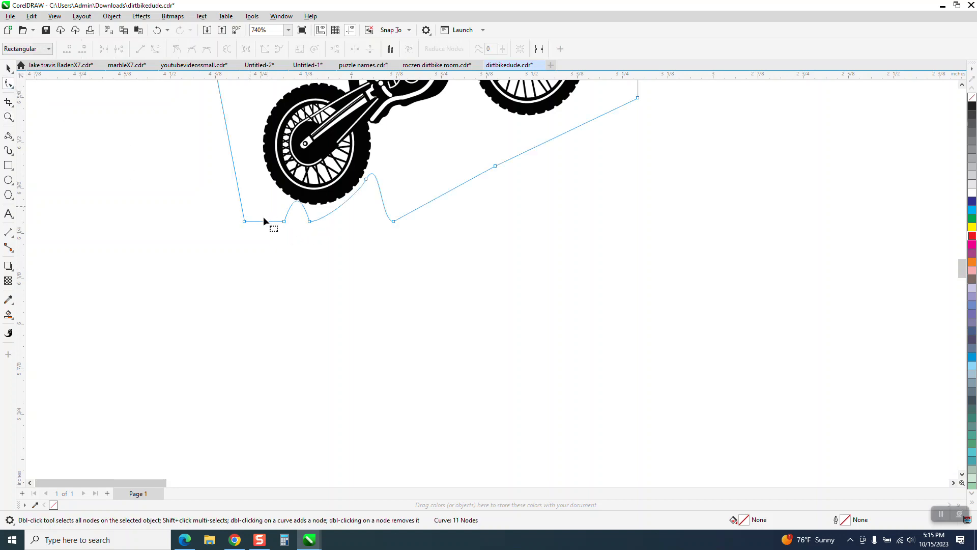
scroll(362, 340, "down", 1)
scroll(362, 341, "down", 1)
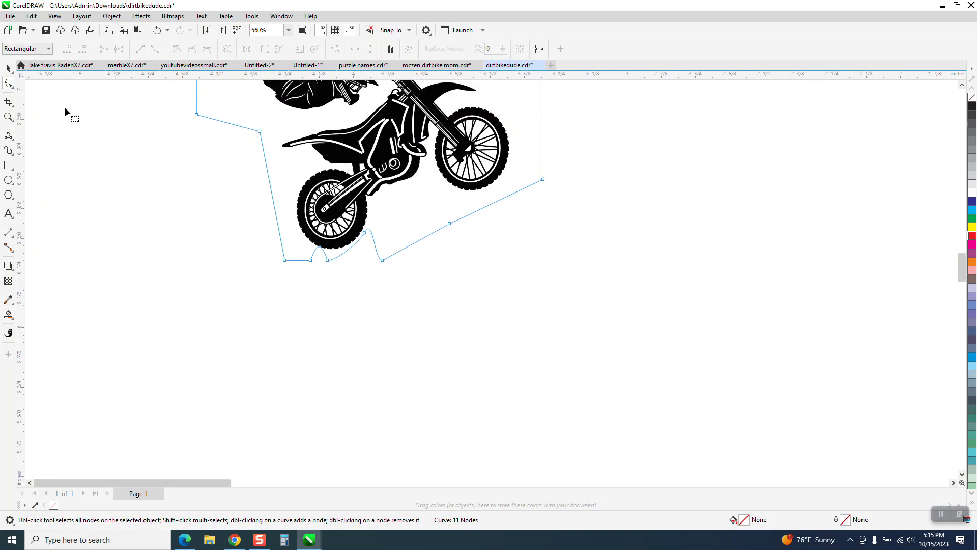
left_click(9, 67)
left_click(55, 16)
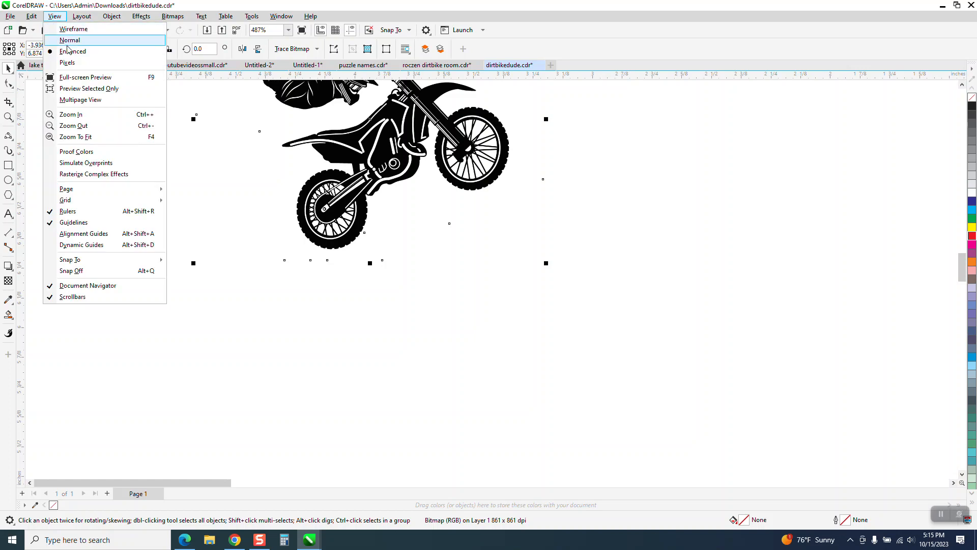
left_click(72, 29)
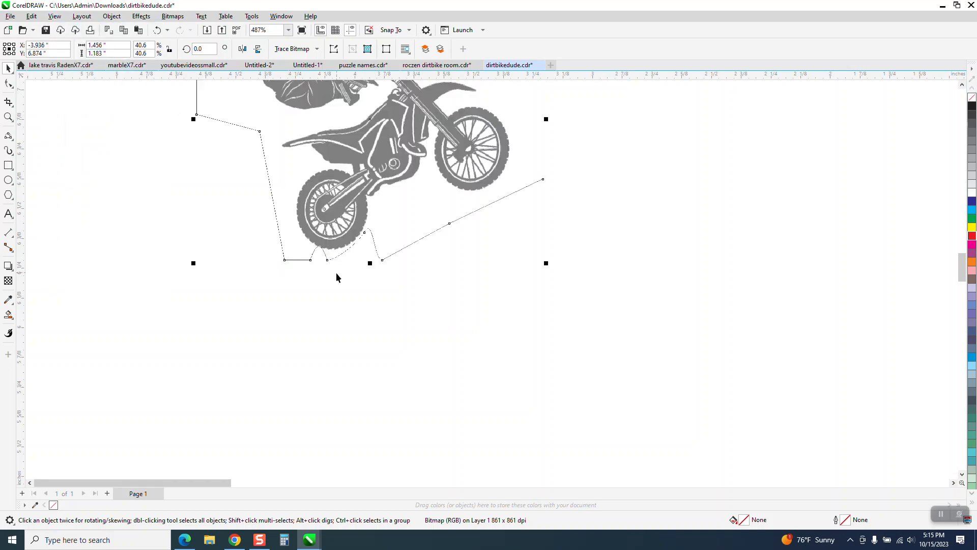
scroll(314, 230, "down", 1)
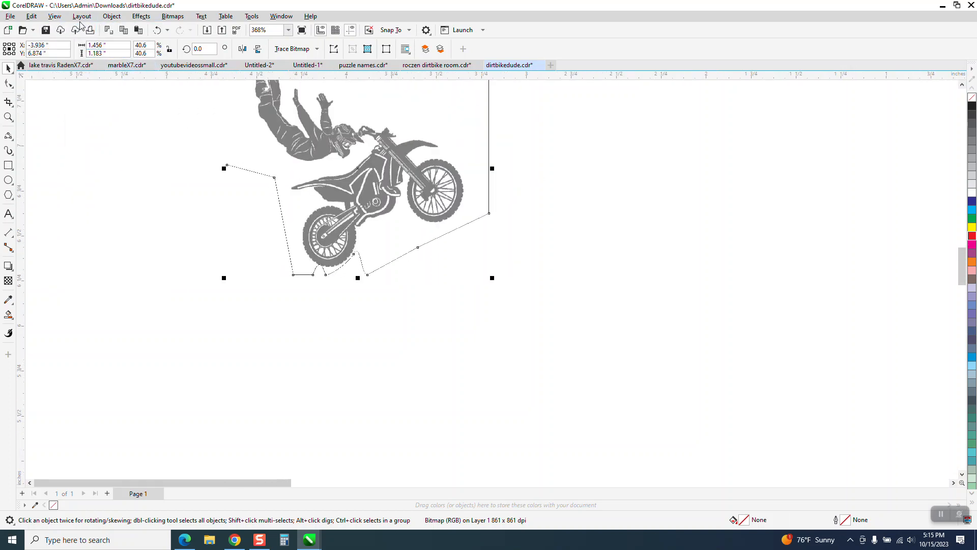
left_click(60, 18)
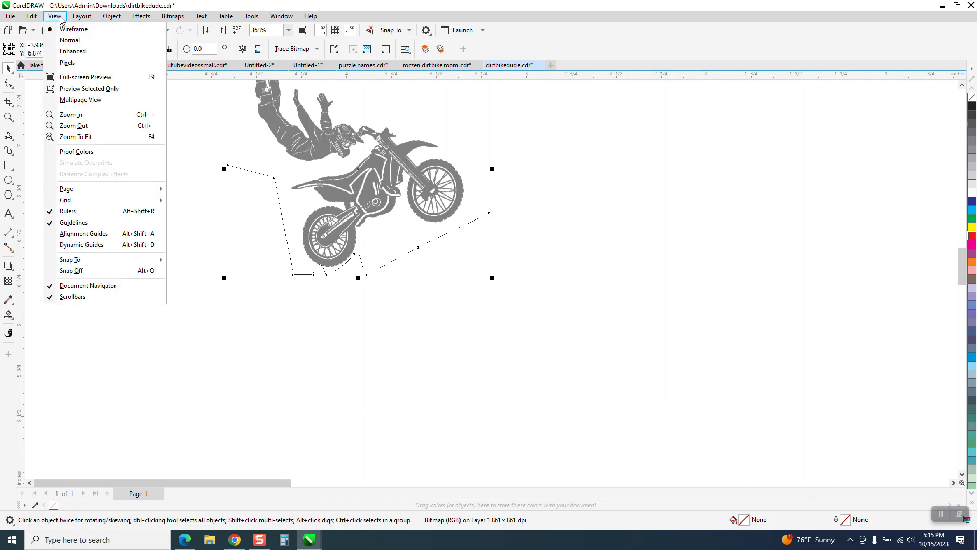
left_click(68, 54)
scroll(289, 253, "down", 1)
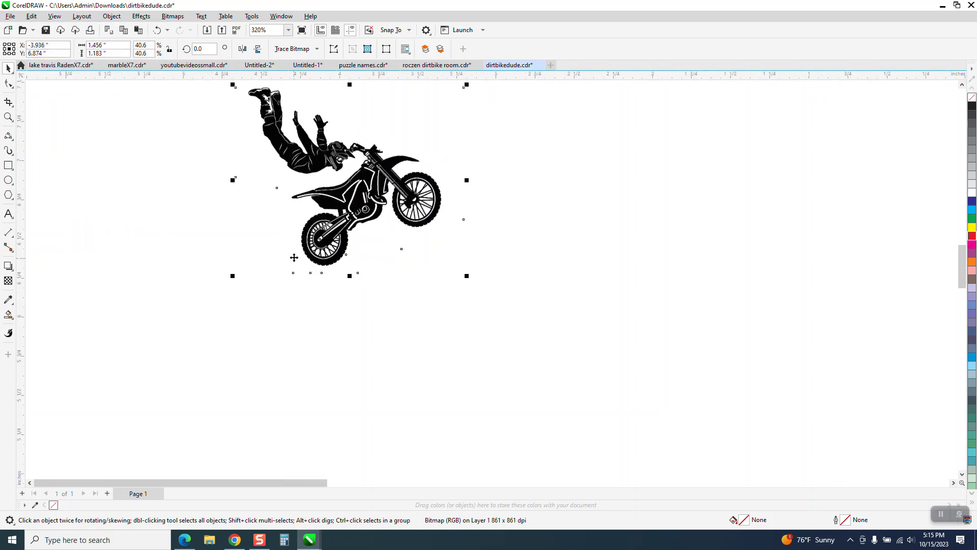
Trace the trimmed rider bitmap with an outline trace using the Clipart image type and default settings
left_click(317, 49)
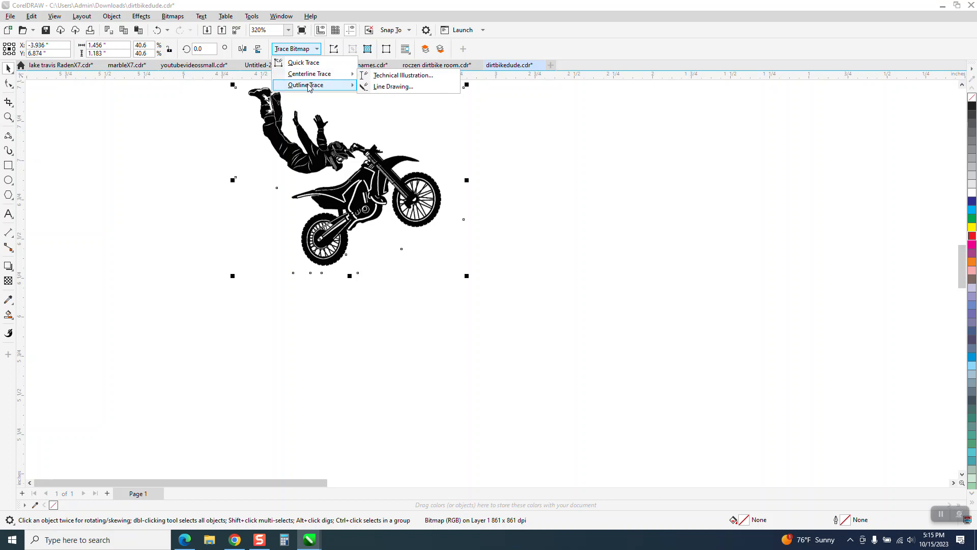
mouse_move(310, 87)
left_click(384, 120)
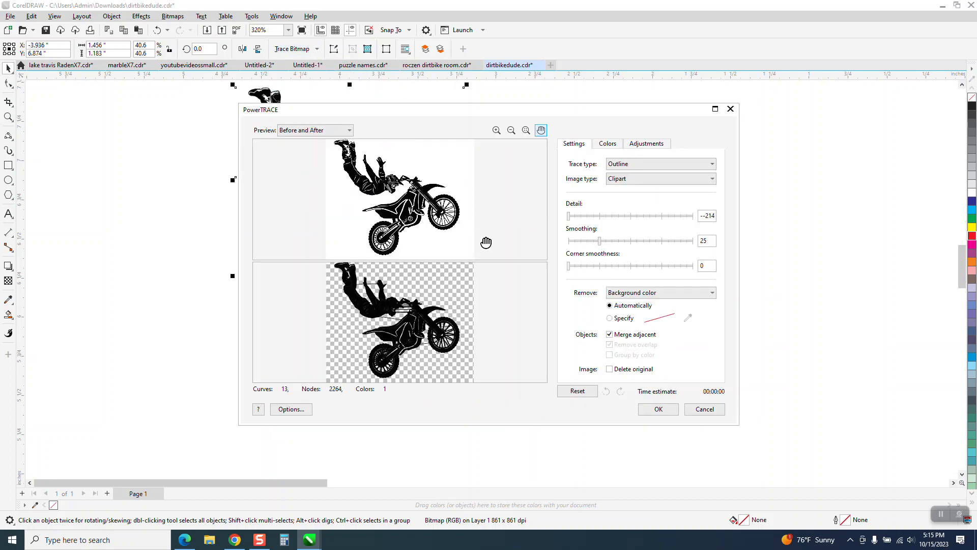
left_click(659, 409)
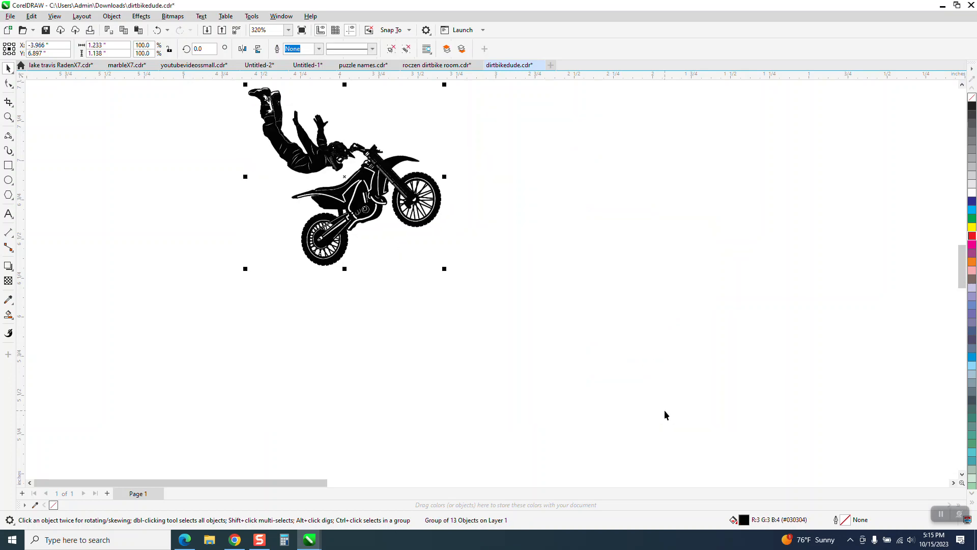
Move the traced rider group 8 inches to the left of the original bitmap
scroll(566, 351, "down", 4)
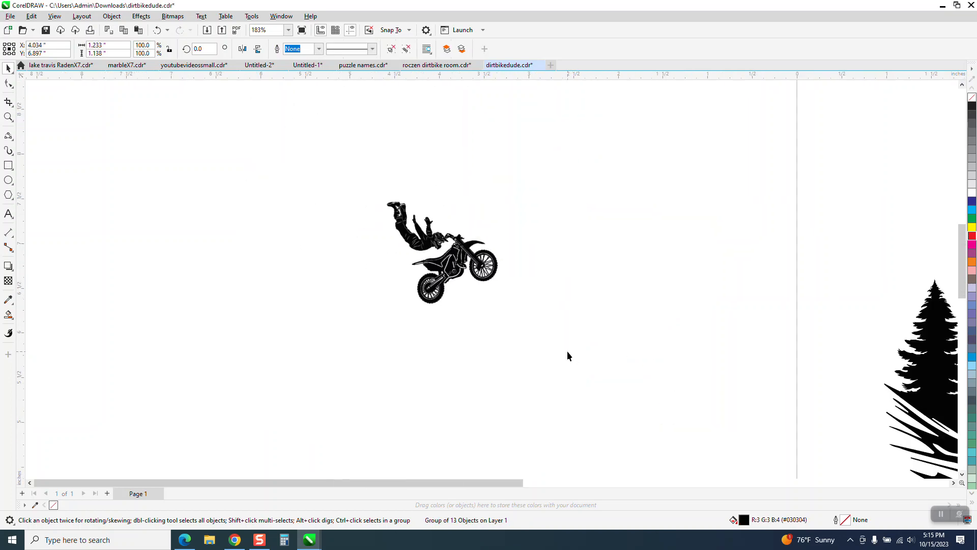
scroll(568, 355, "down", 1)
key("ctrl+d")
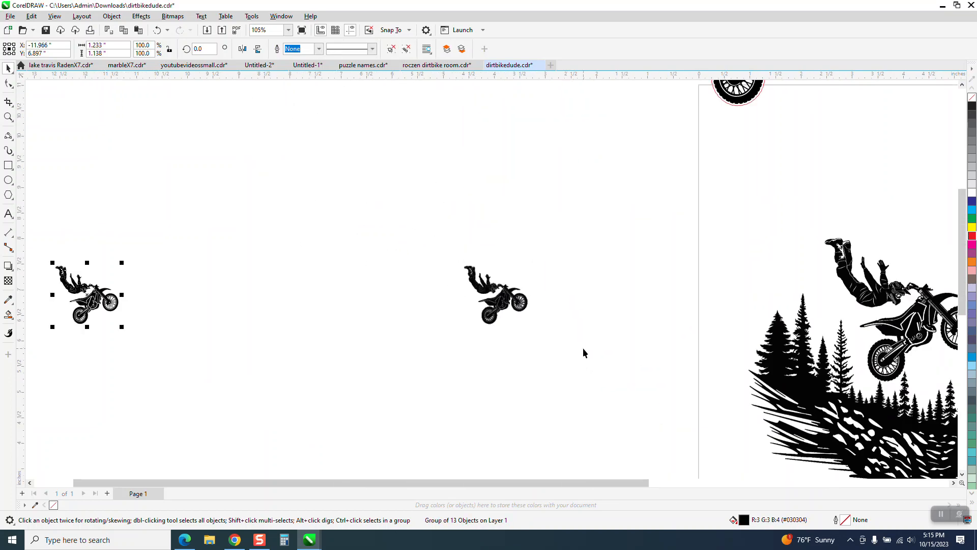
scroll(441, 355, "down", 2)
left_click(9, 117)
left_click_drag(191, 278, 256, 356)
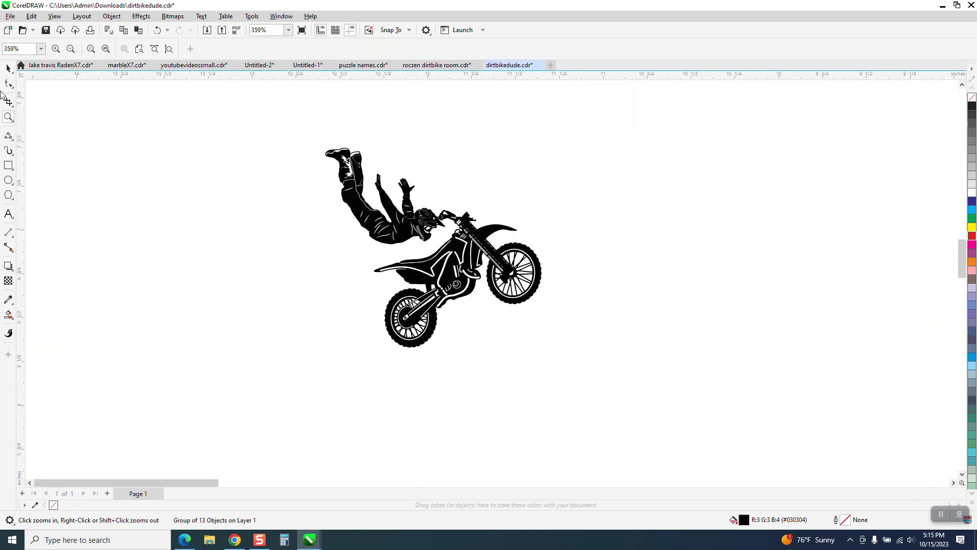
left_click(8, 67)
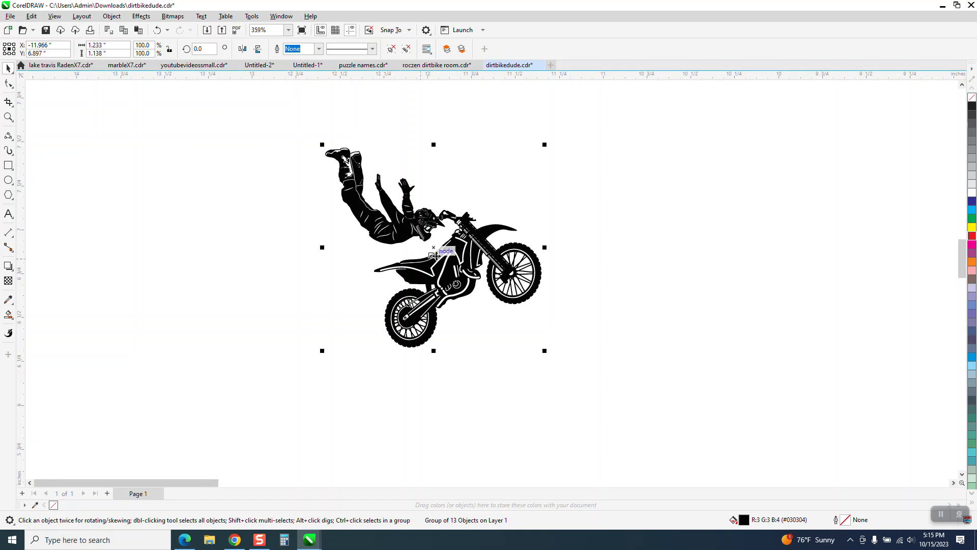
Try moving the traced rider group aside, undo that move, and switch the display to wireframe view
left_click_drag(434, 255, 243, 244)
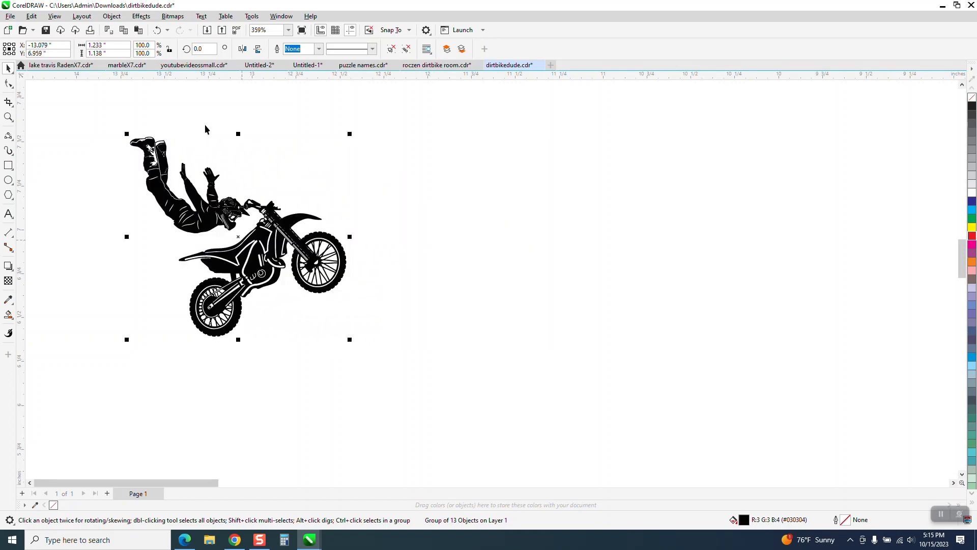
left_click(158, 32)
left_click(55, 17)
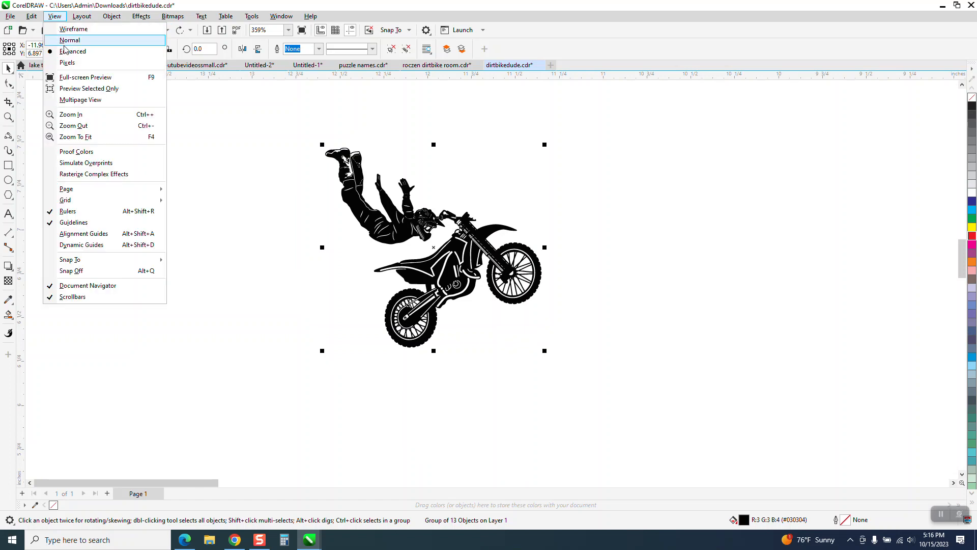
left_click(71, 29)
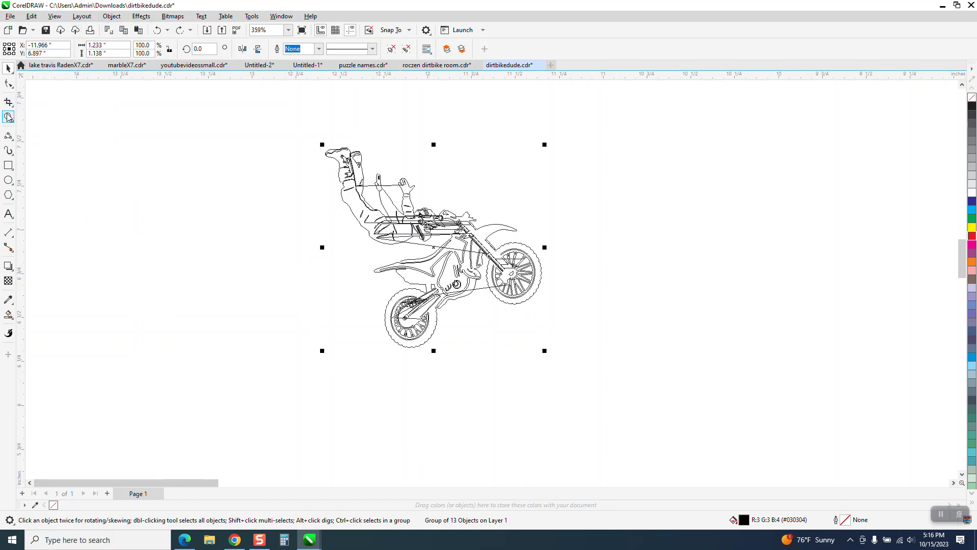
Ungroup all objects in the traced rider group and clear the selection
left_click(112, 16)
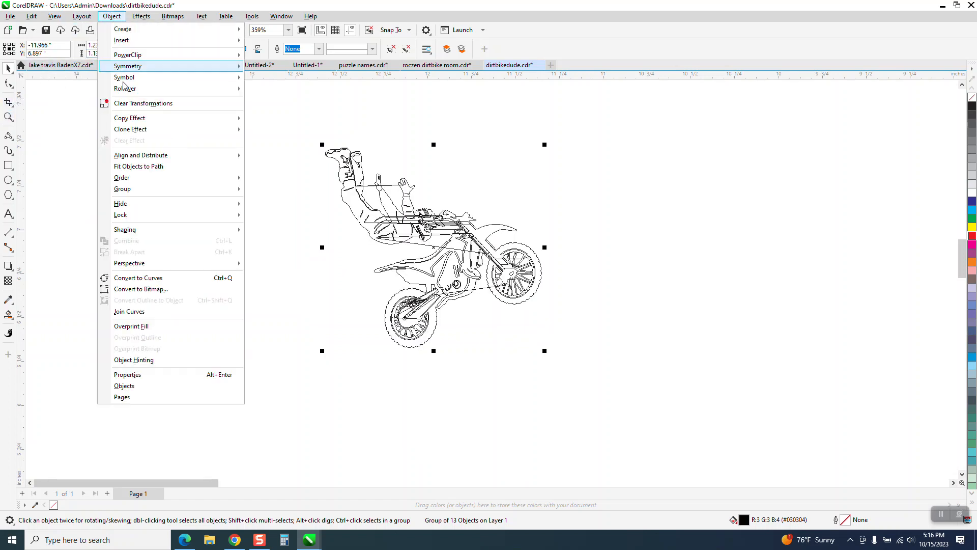
mouse_move(138, 193)
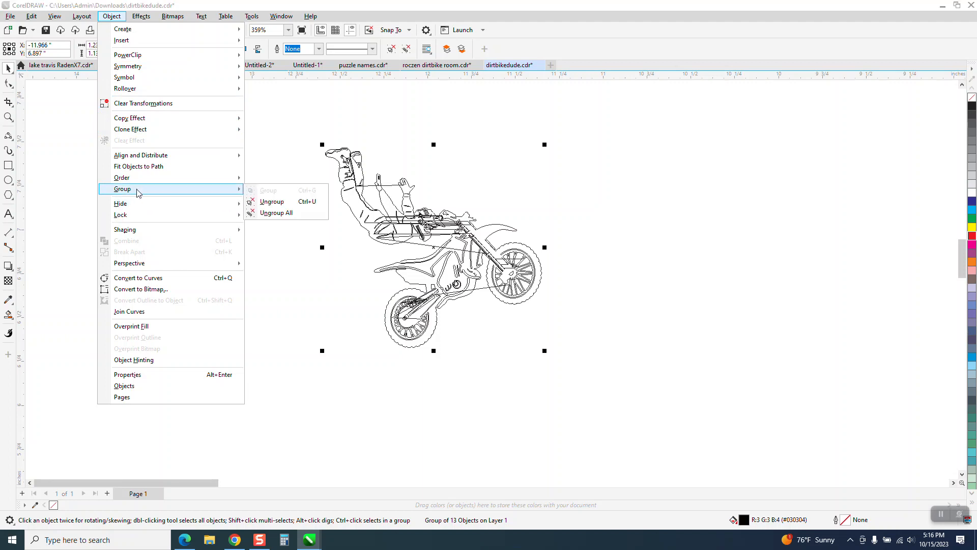
left_click(264, 213)
left_click(387, 126)
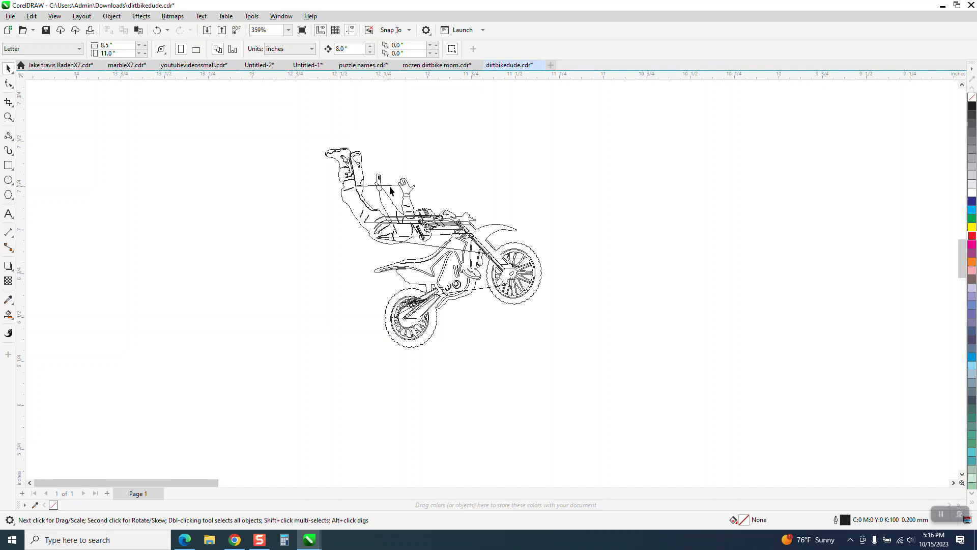
Break apart the rider's combined curve into separate curves
left_click(390, 187)
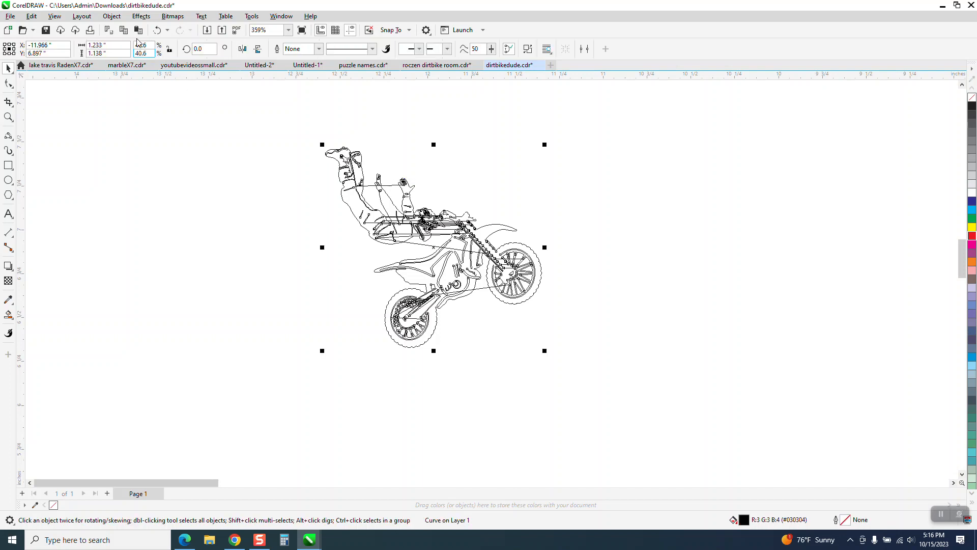
left_click(117, 17)
left_click(169, 252)
left_click(8, 117)
left_click_drag(300, 138, 624, 397)
left_click(8, 69)
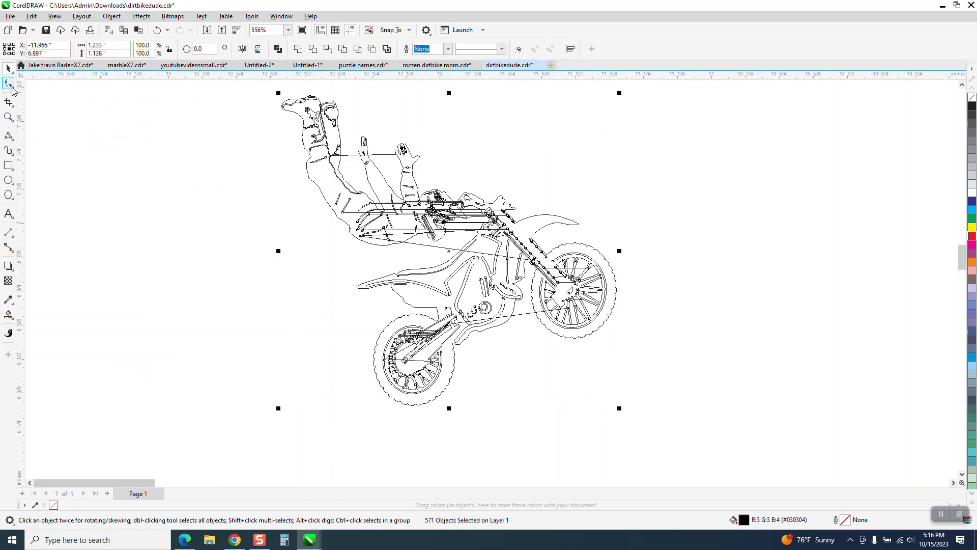
Delete the stray horizontal line running between the rider's legs and raised hands
left_click(390, 157)
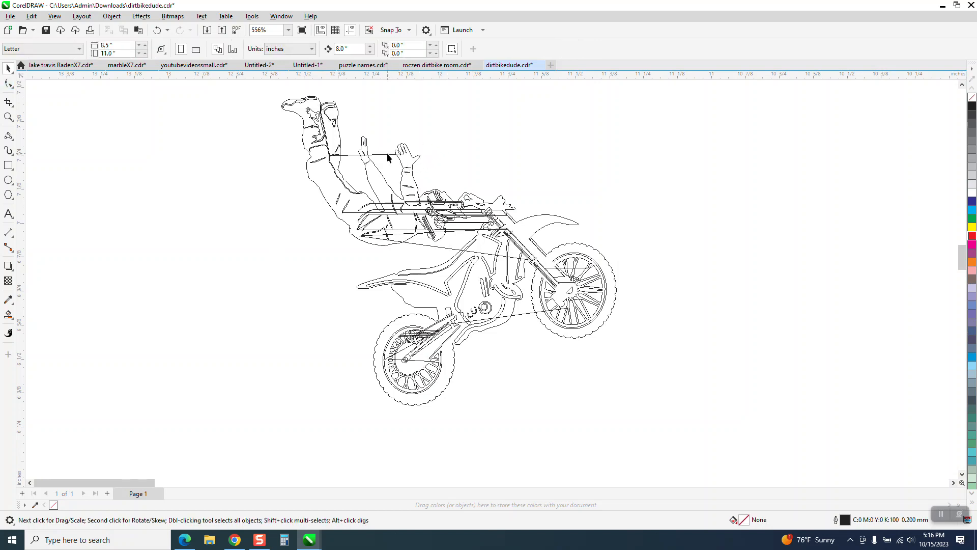
left_click(386, 154)
key("Delete")
Delete the stray horizontal lines crossing the base of the rider's arm toward the helmet
left_click(8, 117)
left_click_drag(354, 157, 599, 296)
left_click(8, 68)
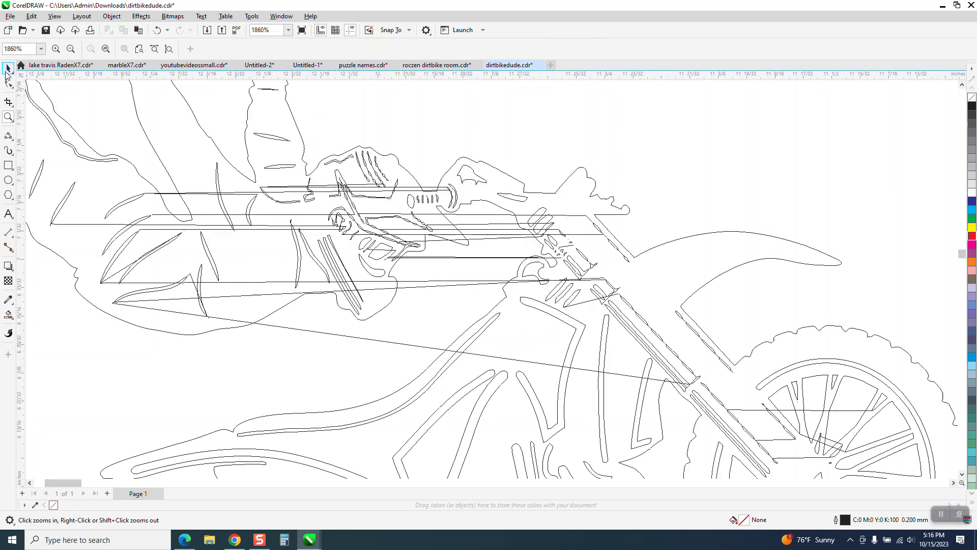
left_click(282, 190)
left_click(294, 189)
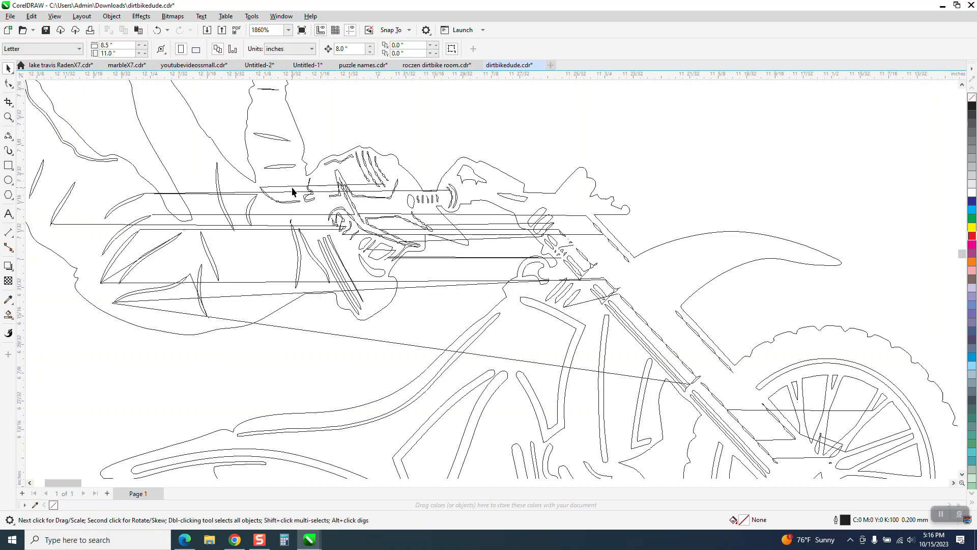
key("Delete")
left_click(261, 196)
left_click(262, 196)
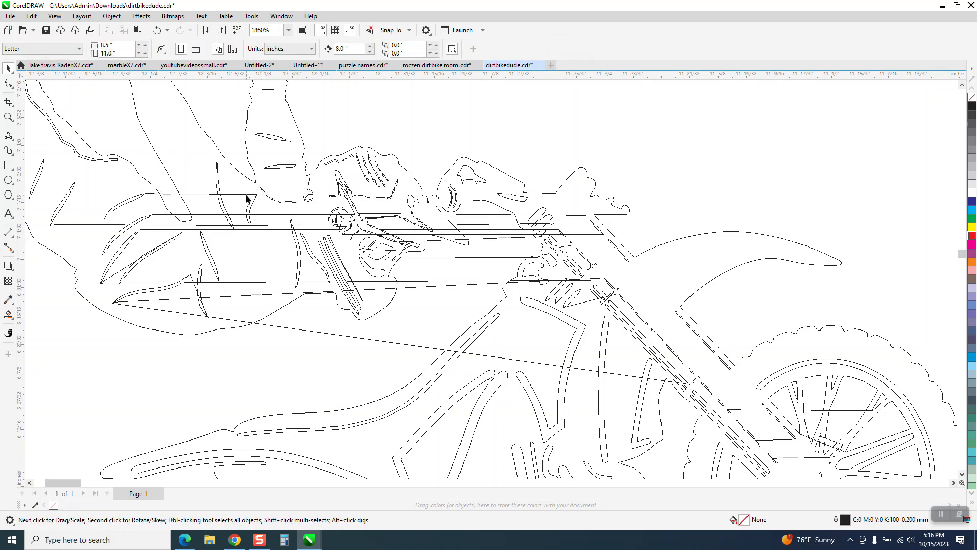
left_click(246, 195)
key("Delete")
Delete the upper stray lines crossing the rider's torso using the Shape tool
left_click(5, 84)
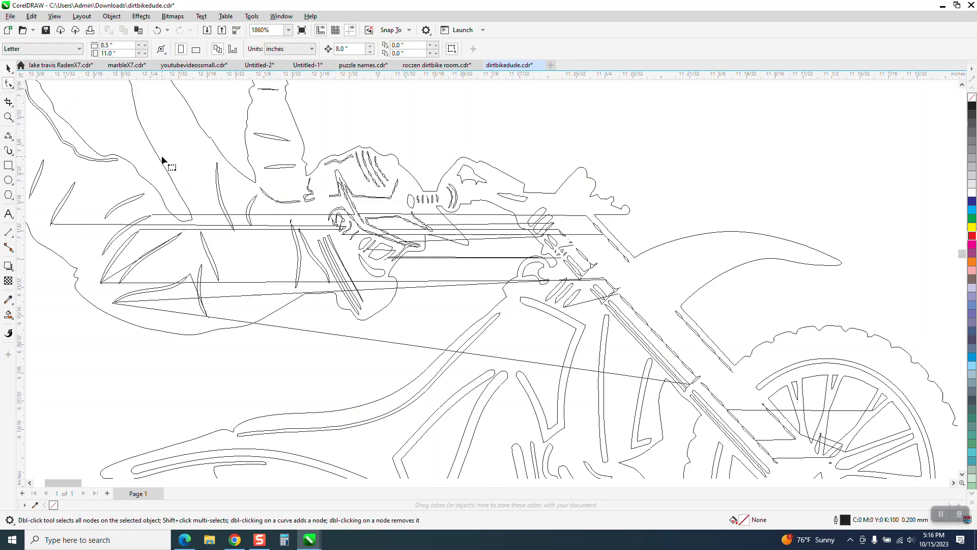
left_click(261, 213)
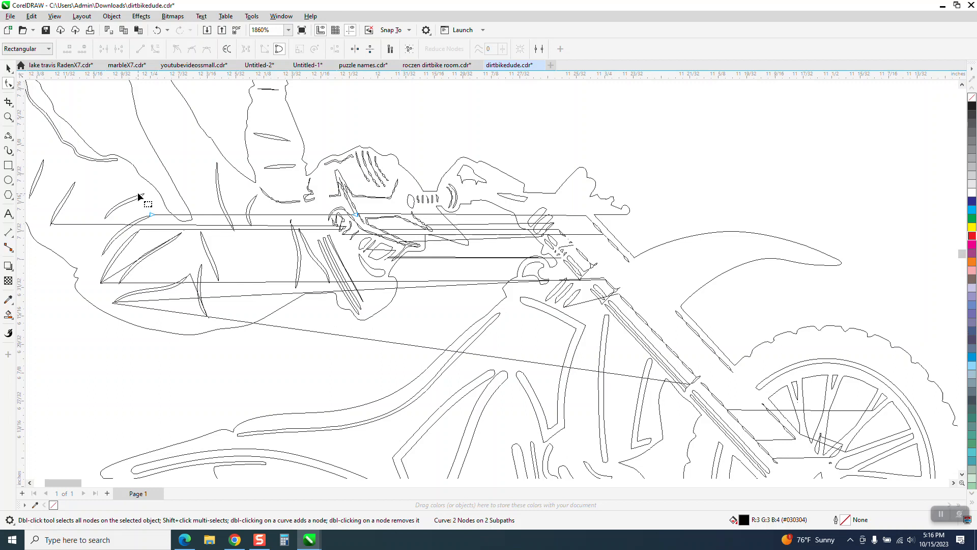
key("Delete")
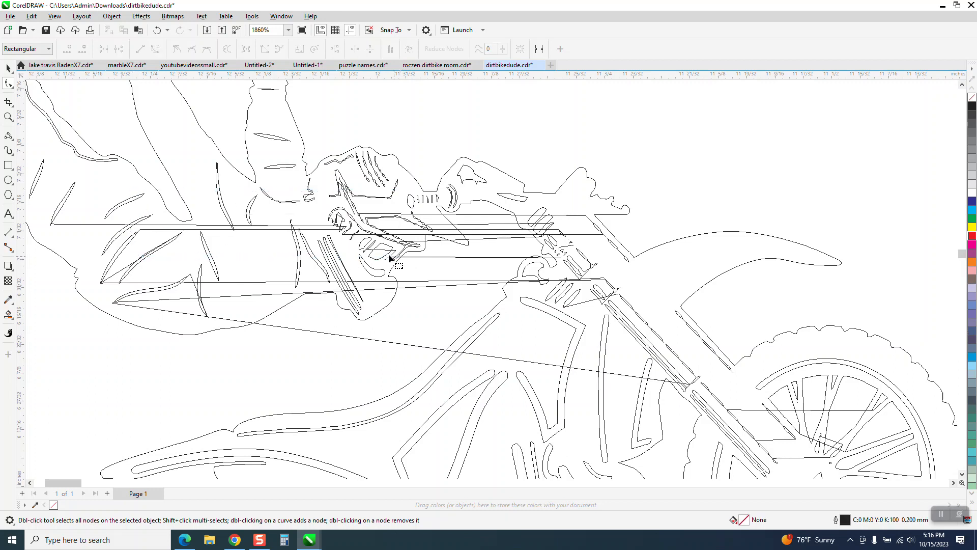
left_click(276, 225)
left_click_drag(30, 197, 352, 255)
key("Delete")
Delete the remaining stray lines across the rider's torso, including the long diagonal reaching the front fork
left_click(8, 68)
left_click(209, 229)
key("Delete")
left_click(236, 281)
key("Delete")
left_click(252, 294)
key("Delete")
left_click(292, 327)
key("Delete")
Delete the stray lines stretching between the rider's helmet and the handlebars and upper fork
left_click(422, 259)
key("Delete")
left_click(477, 238)
key("Delete")
left_click_drag(487, 210, 490, 248)
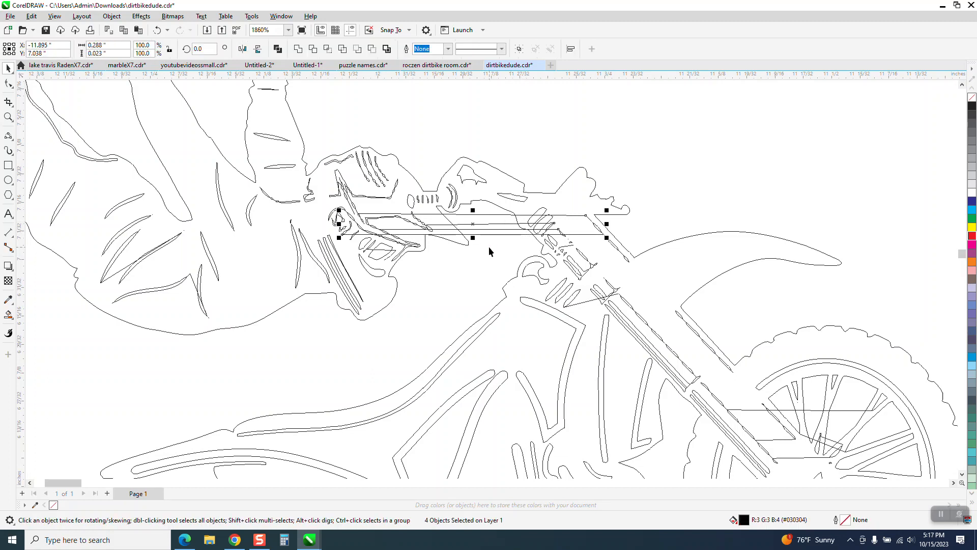
key("Delete")
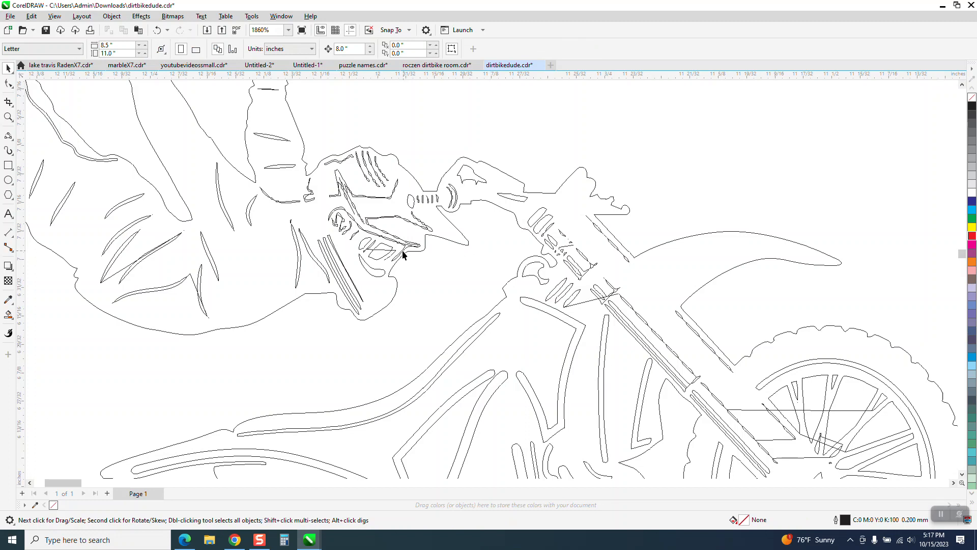
left_click(387, 254)
key("Delete")
Delete the stray line pieces around the upper part of the front fork
left_click(584, 301)
key("Delete")
left_click(568, 246)
key("Delete")
scroll(420, 219, "down", 2)
left_click(635, 338)
key("Delete")
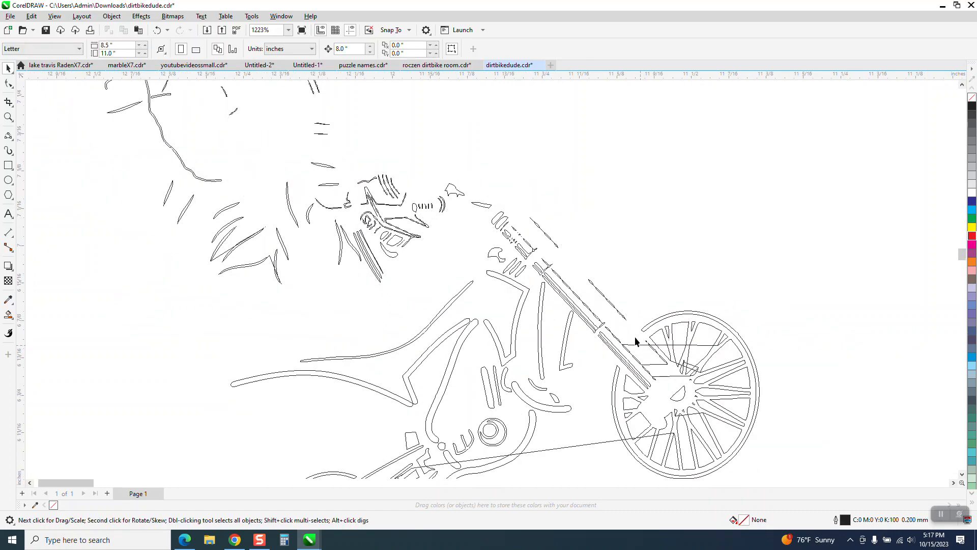
left_click(158, 30)
Delete the long horizontal stray line and the angled stray lines crossing the front wheel's upper spokes
left_click(9, 116)
left_click_drag(578, 294, 893, 431)
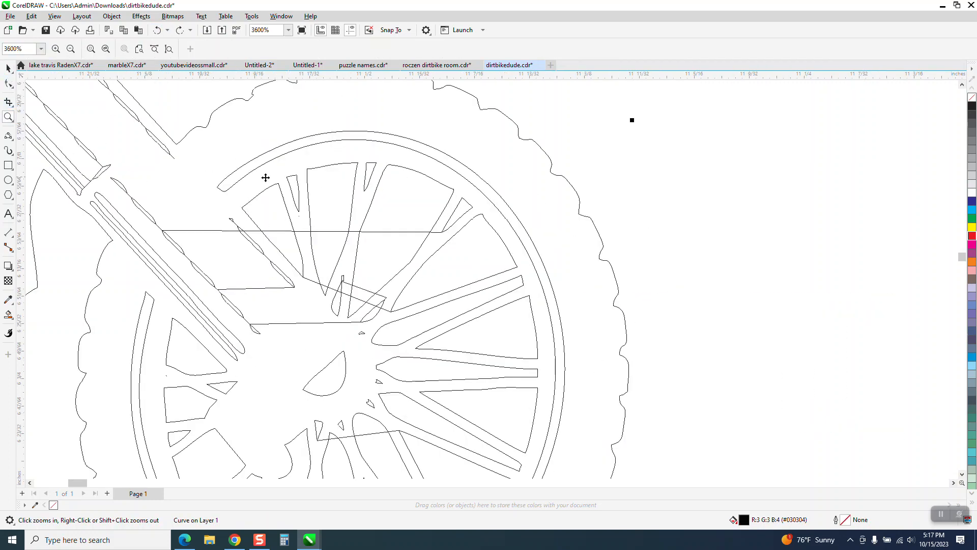
key("space")
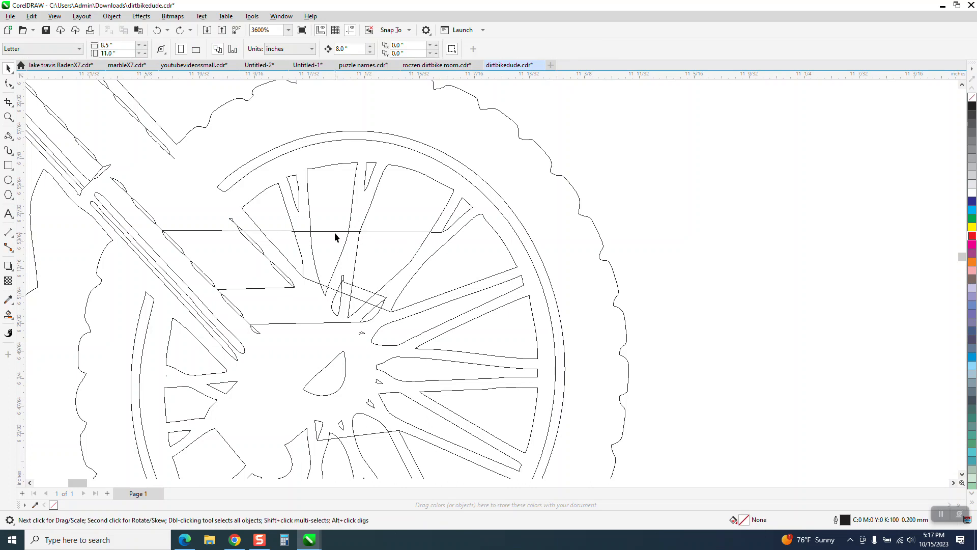
left_click(335, 231)
key("Delete")
left_click(365, 293)
key("Delete")
left_click(358, 301)
key("Delete")
Delete the stray lines joining the lower fork to the spokes and those below the front wheel's hub
left_click(276, 288)
key("Delete")
left_click(352, 322)
key("Delete")
left_click(374, 434)
key("Delete")
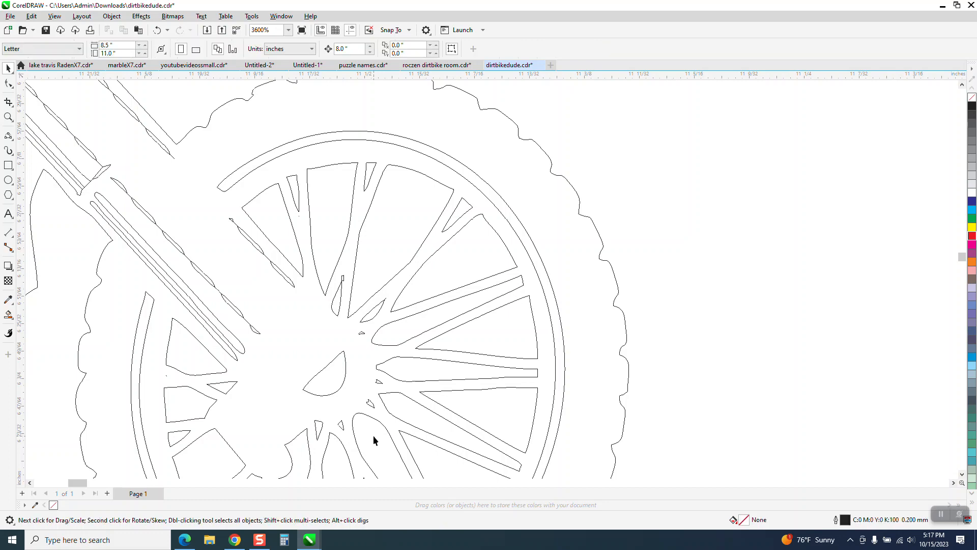
scroll(462, 339, "down", 3)
left_click(276, 428)
key("Delete")
Try to delete the uppermost stray lines between the rear wheel's spokes and the swingarm, and undo the deletion
scroll(365, 362, "down", 5)
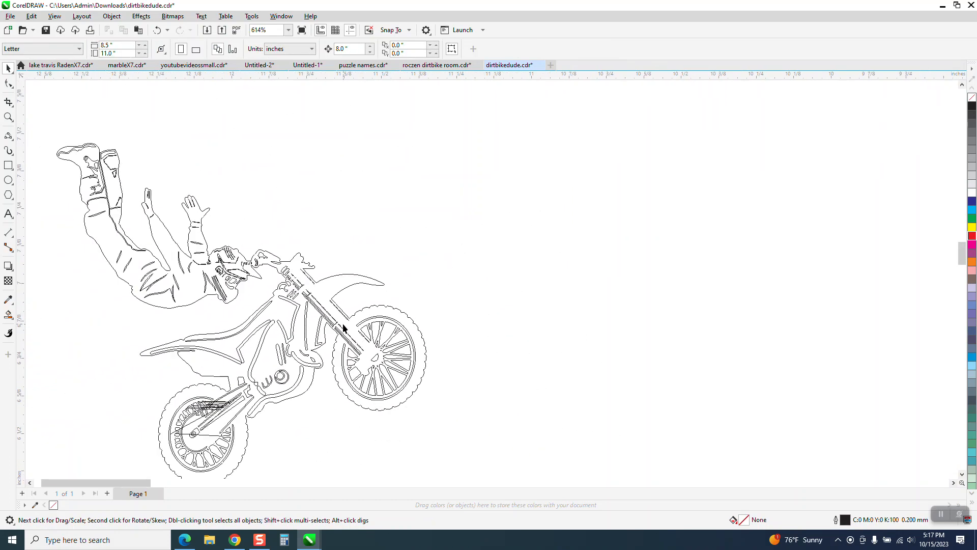
scroll(343, 328, "down", 1)
left_click(9, 102)
key("z")
left_click_drag(155, 345, 351, 448)
left_click(8, 69)
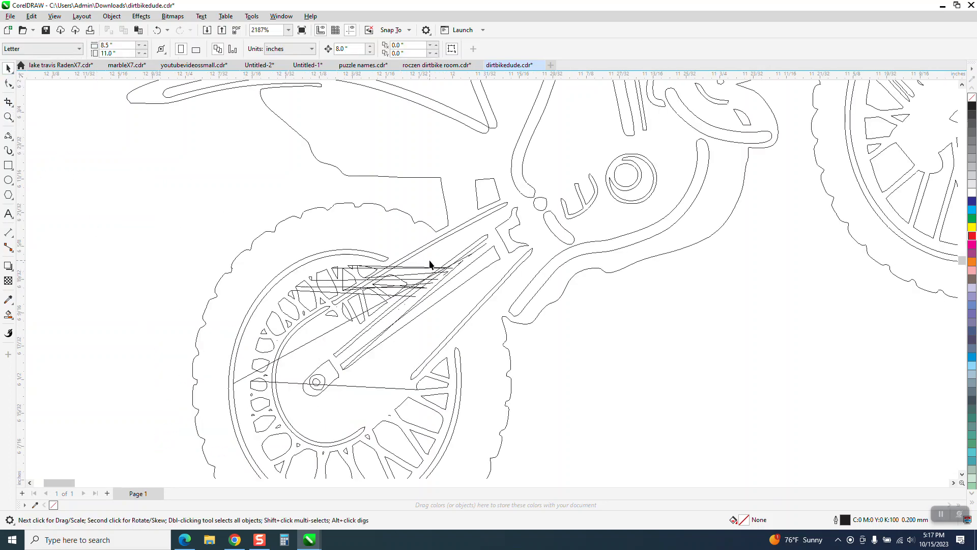
left_click_drag(430, 259, 410, 274)
key("ctrl+x")
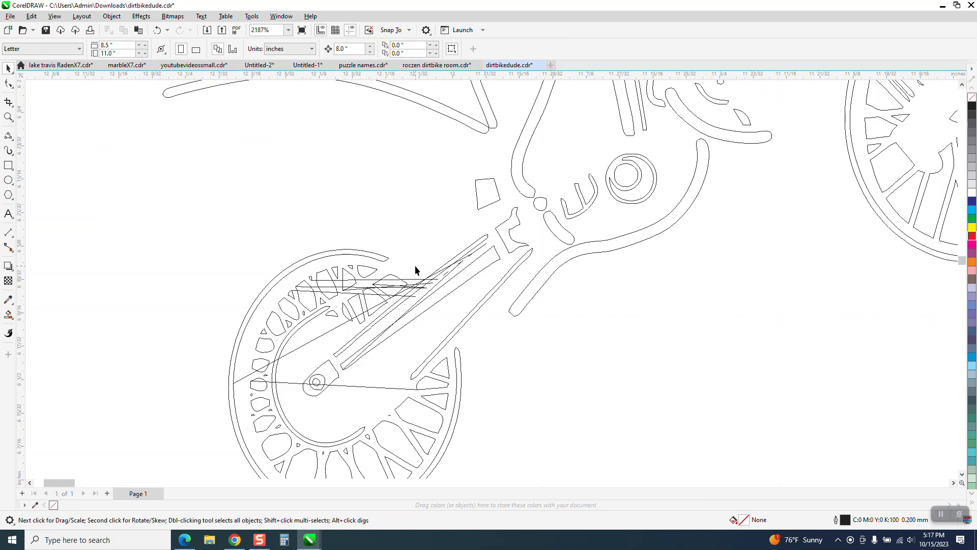
left_click(138, 30)
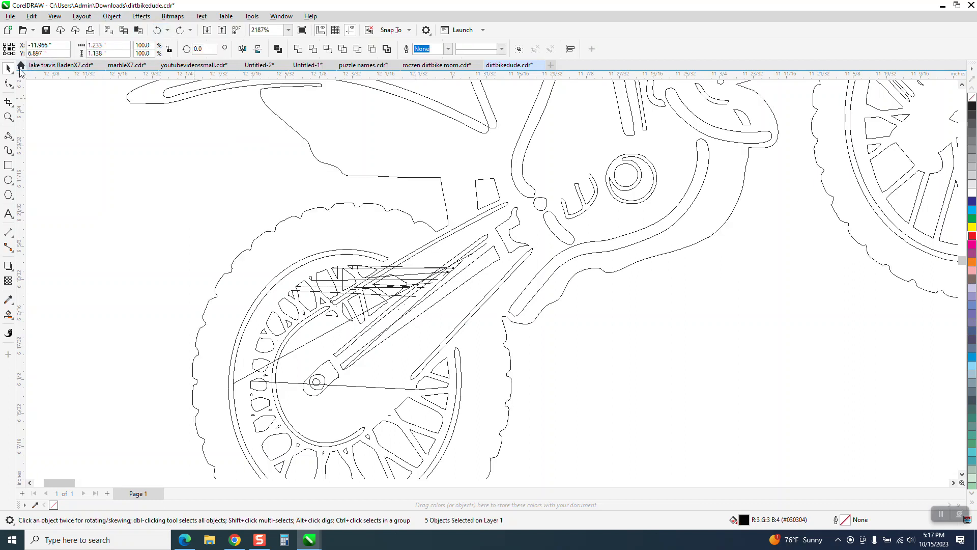
left_click(562, 338)
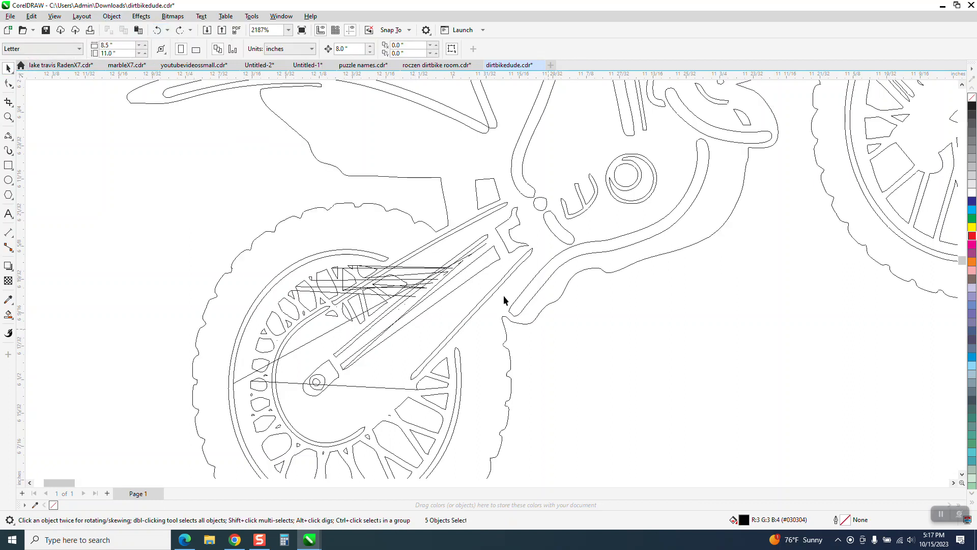
Delete the uppermost stray line over the rear spokes and the two long lines crossing the rear wheel, undoing the accidental outline deletion
left_click(428, 272)
left_click_drag(427, 272, 412, 281)
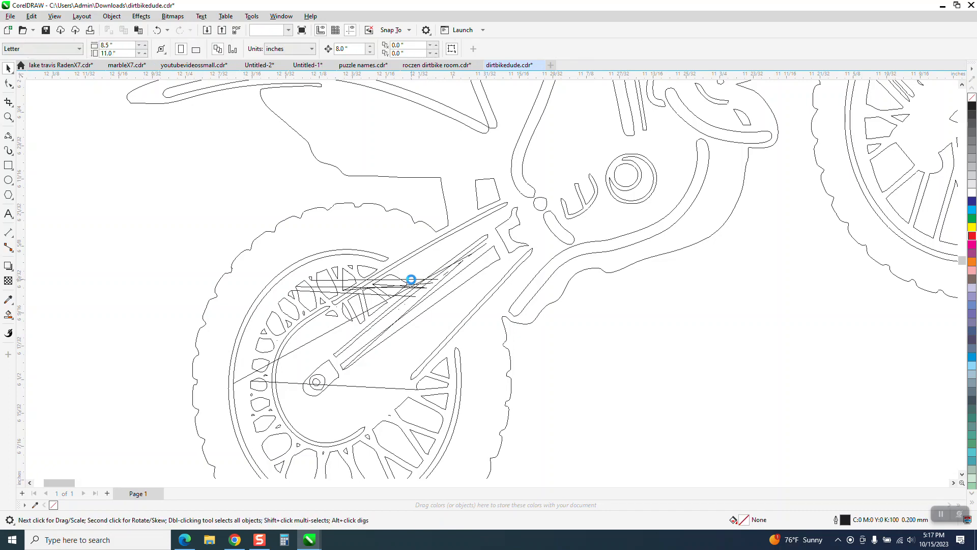
key("Delete")
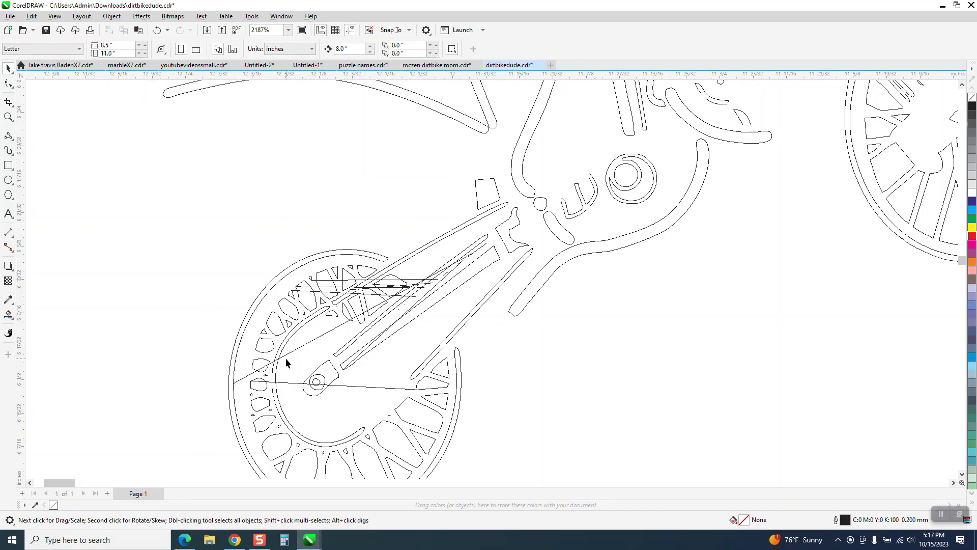
left_click(157, 30)
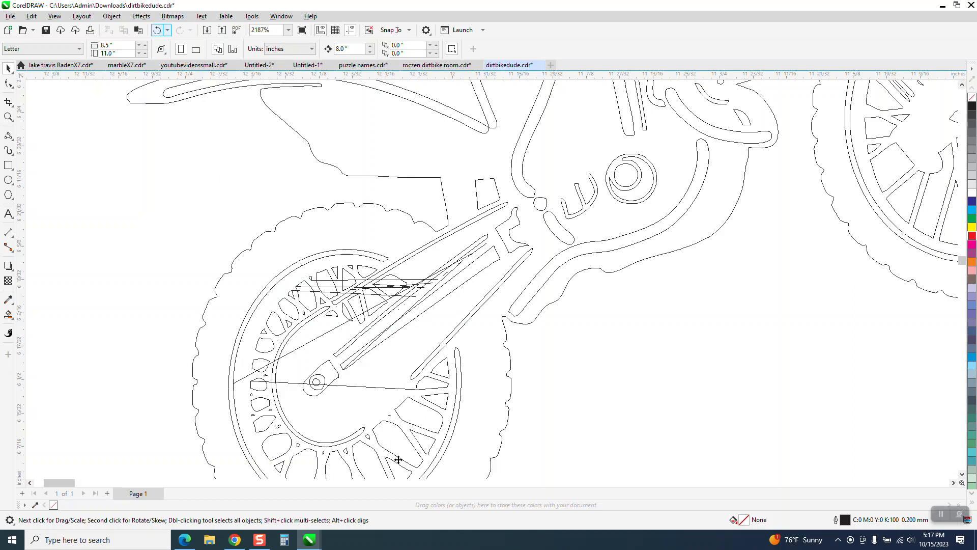
left_click(375, 388)
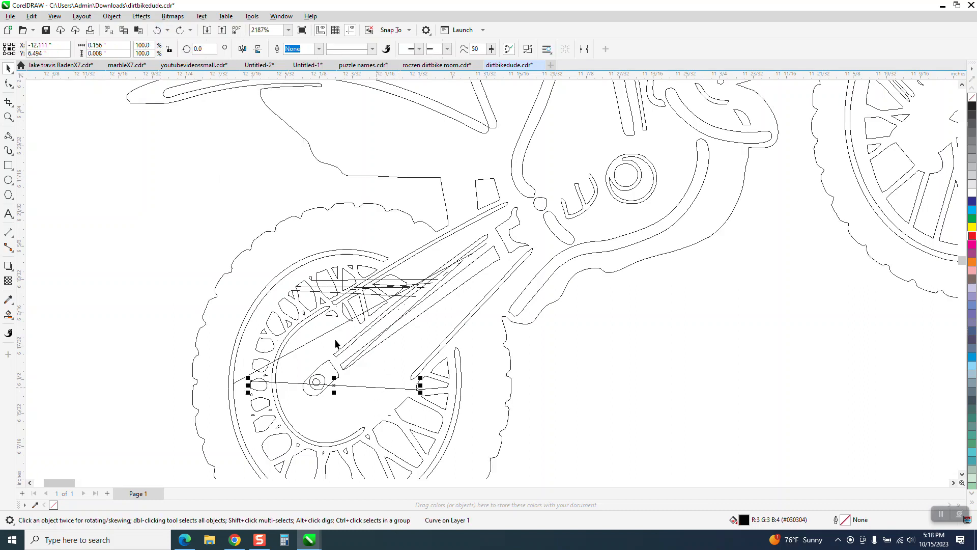
key("Delete")
left_click(333, 331)
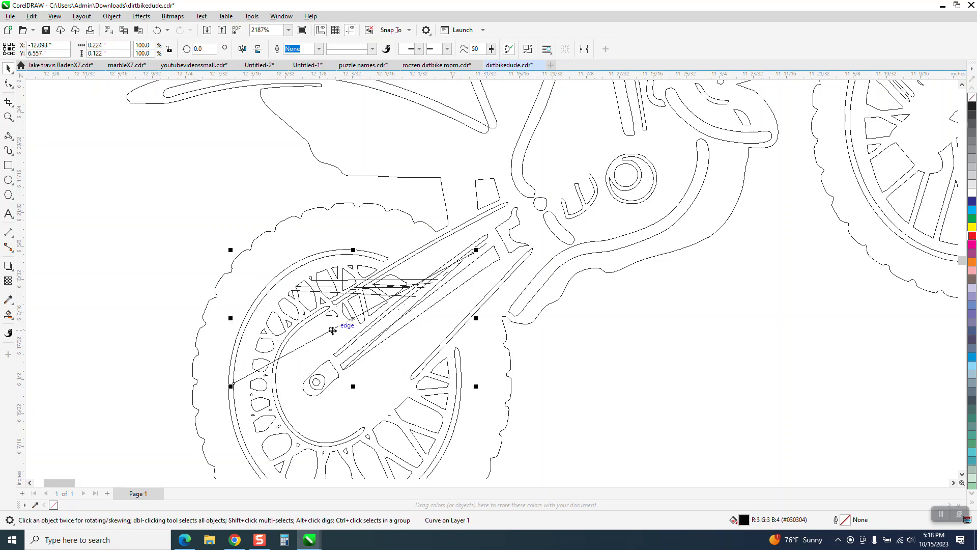
key("Delete")
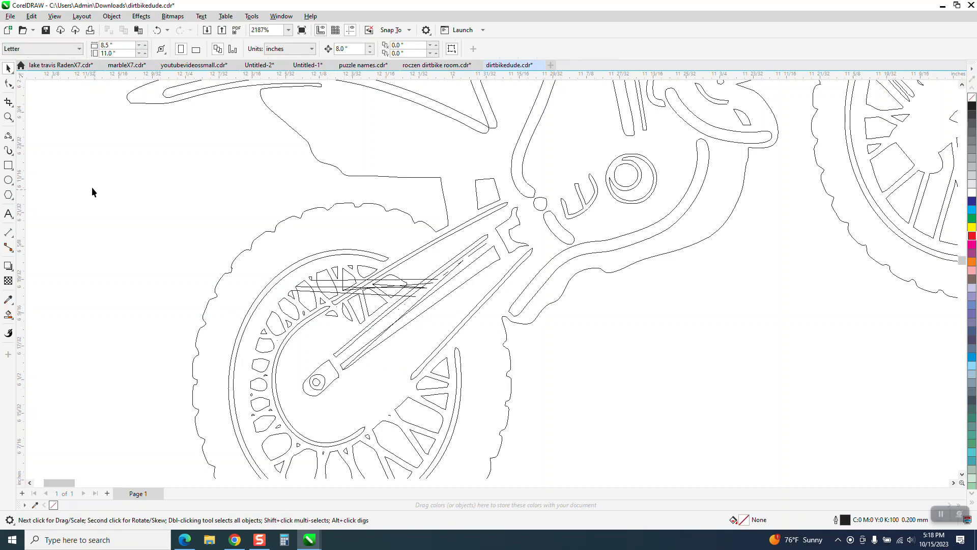
Delete the upper horizontal stray lines running from the rear wheel's spokes across the swingarm, undoing the accidental deletion of the outline
left_click(9, 116)
left_click(410, 333)
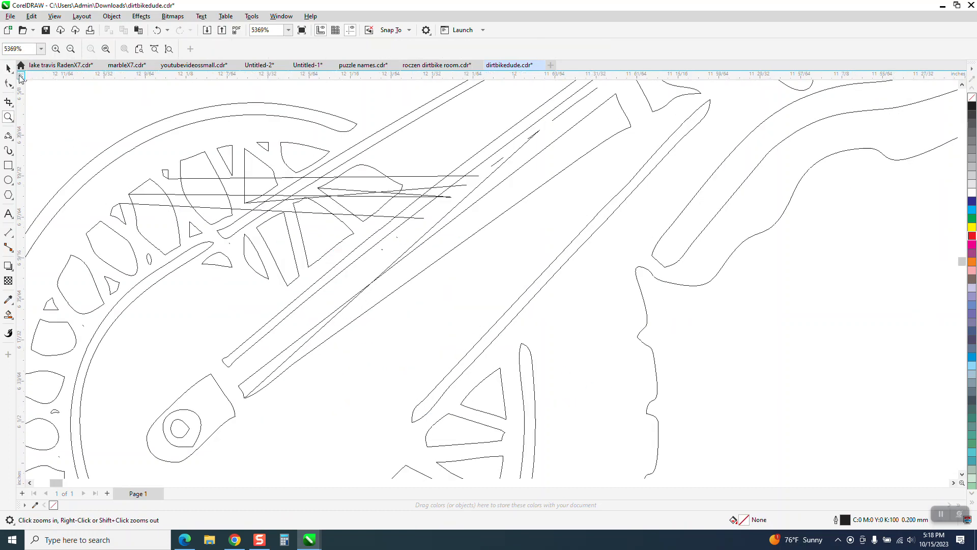
left_click(7, 68)
left_click(359, 178)
key("Delete")
left_click(360, 193)
key("Delete")
left_click(362, 197)
key("Delete")
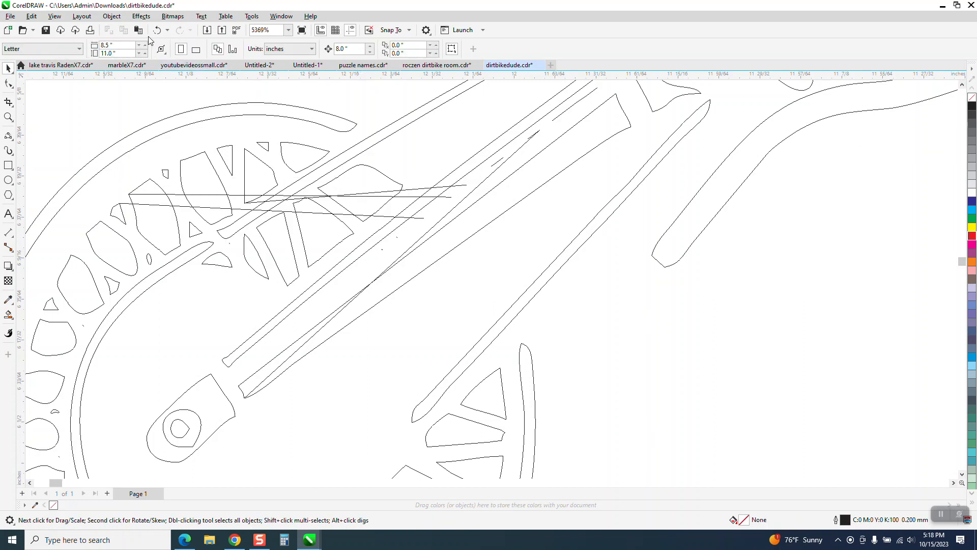
key("ctrl+z")
Delete the remaining stray lines across the rear spokes and the long diagonal along the swingarm
left_click(417, 192)
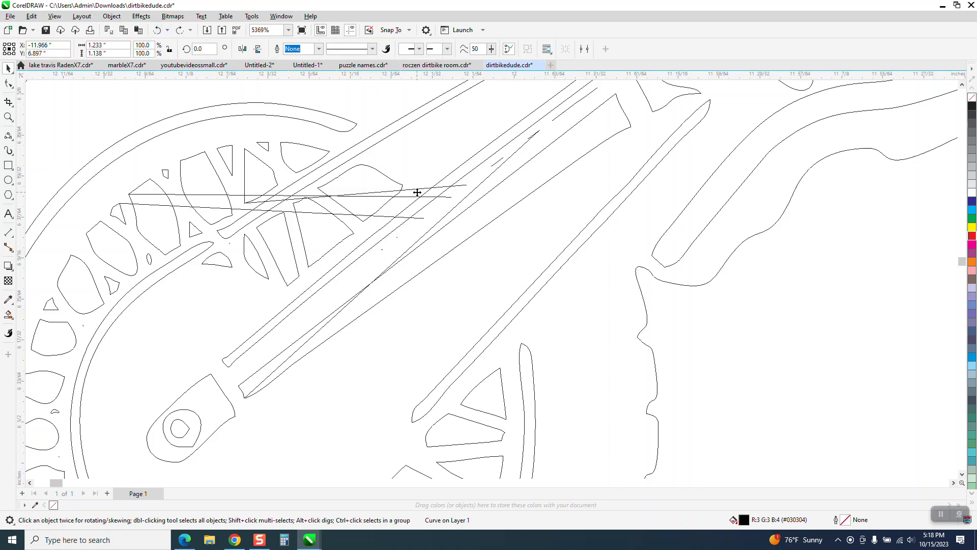
left_click(417, 192)
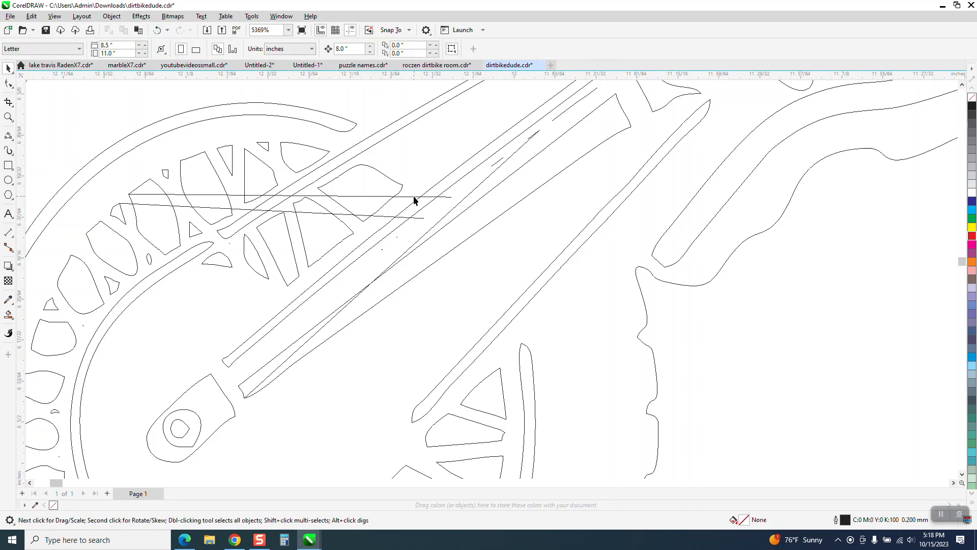
key("Delete")
left_click(388, 216)
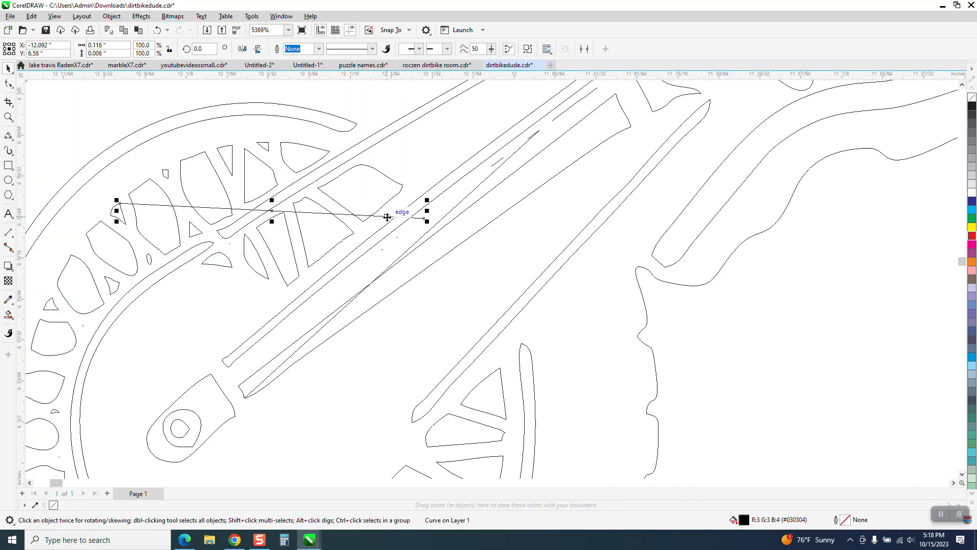
key("Delete")
left_click(354, 297)
key("Delete")
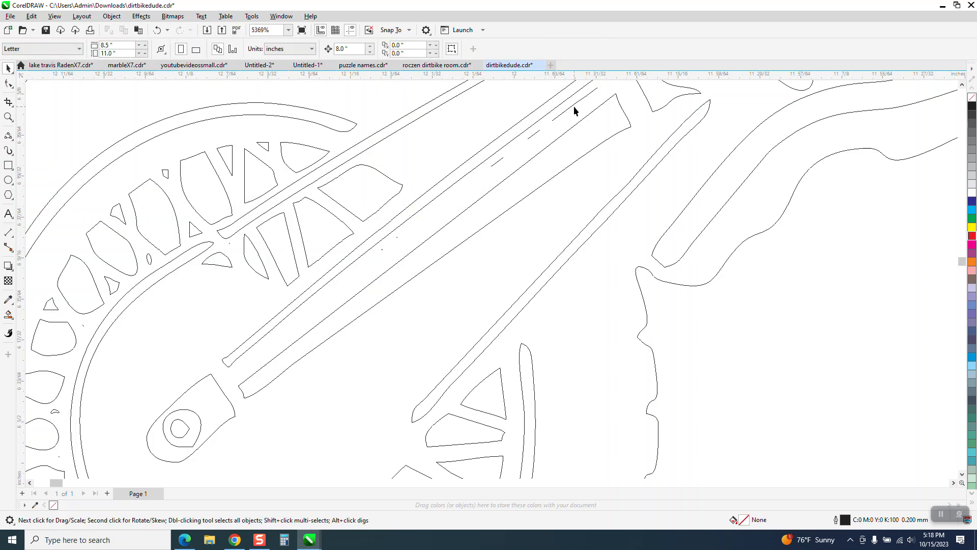
Delete the short stray segment nearest the swingarm's upper end using the Shape tool
scroll(504, 244, "down", 1)
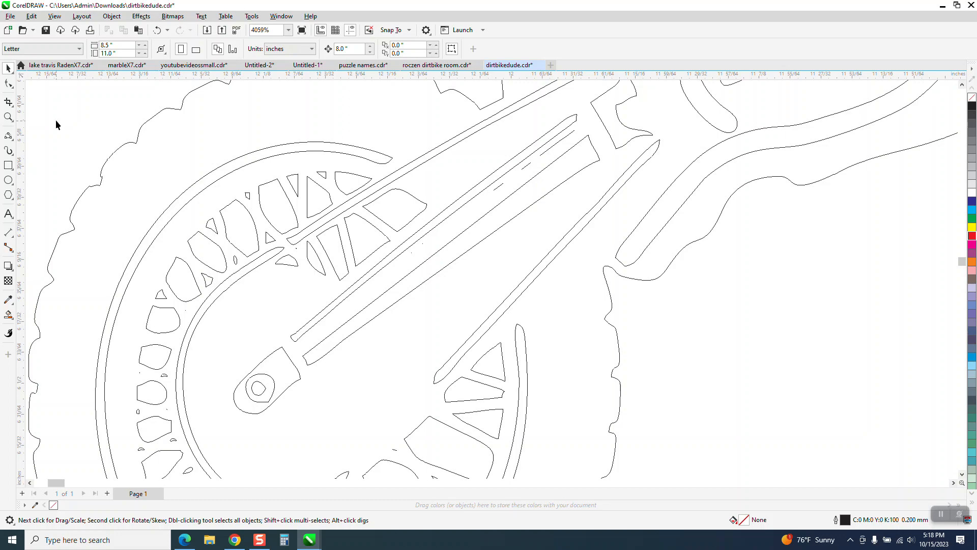
left_click(8, 116)
left_click_drag(463, 100, 670, 229)
left_click(8, 68)
left_click(466, 164)
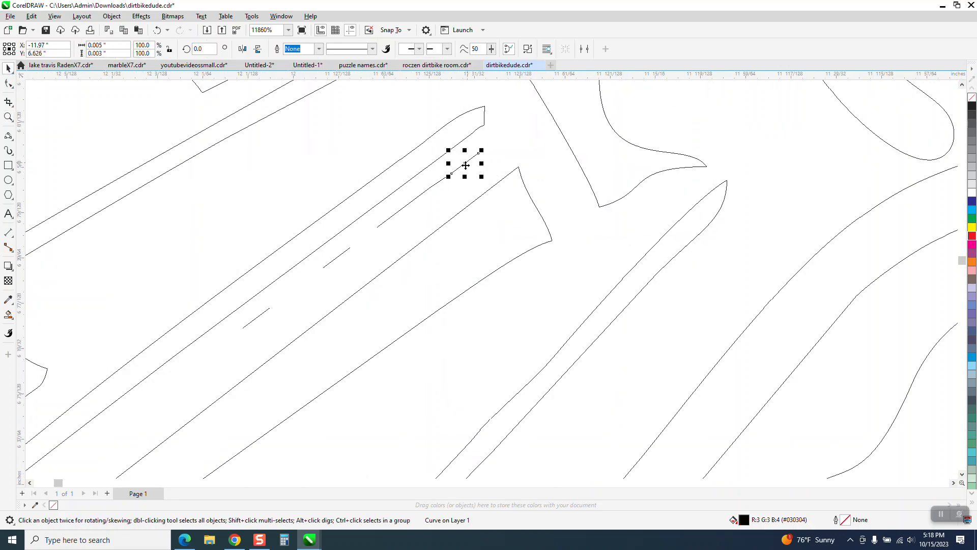
left_click(8, 84)
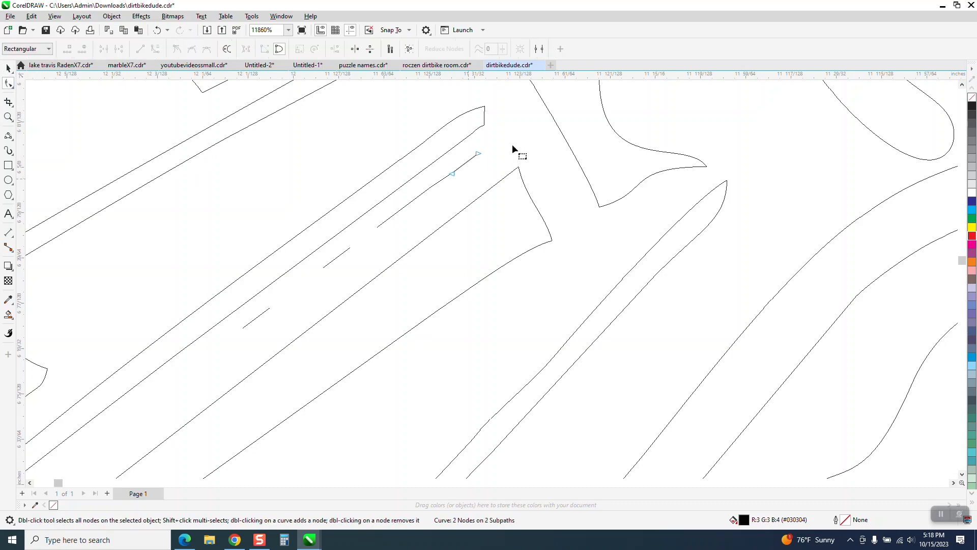
left_click_drag(435, 182, 432, 185)
key("Delete")
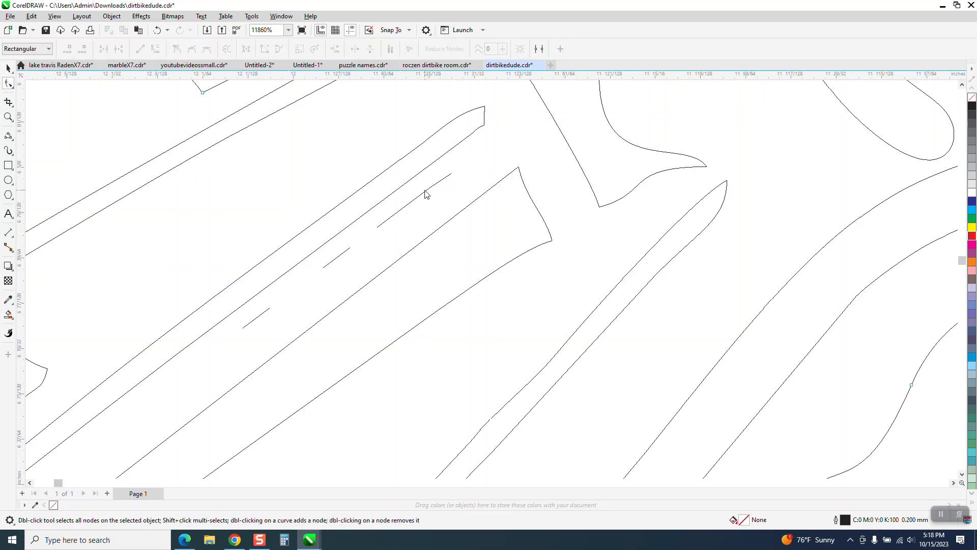
Delete the remaining short dashes between the swingarm's parallel outlines with the Shape tool
left_click(423, 191)
left_click_drag(477, 161, 381, 237)
key("Delete")
left_click(438, 183)
key("Delete")
left_click(404, 209)
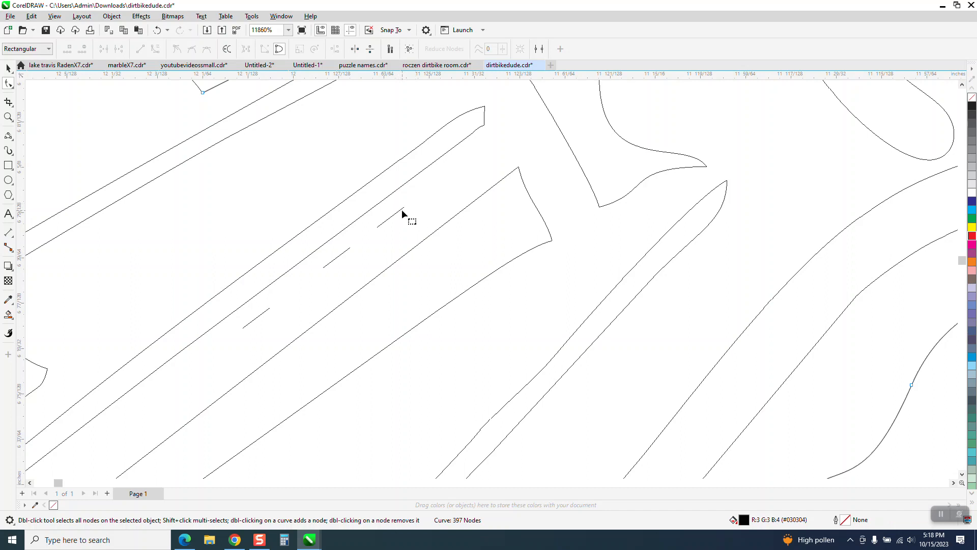
left_click_drag(352, 245, 306, 287)
key("Delete")
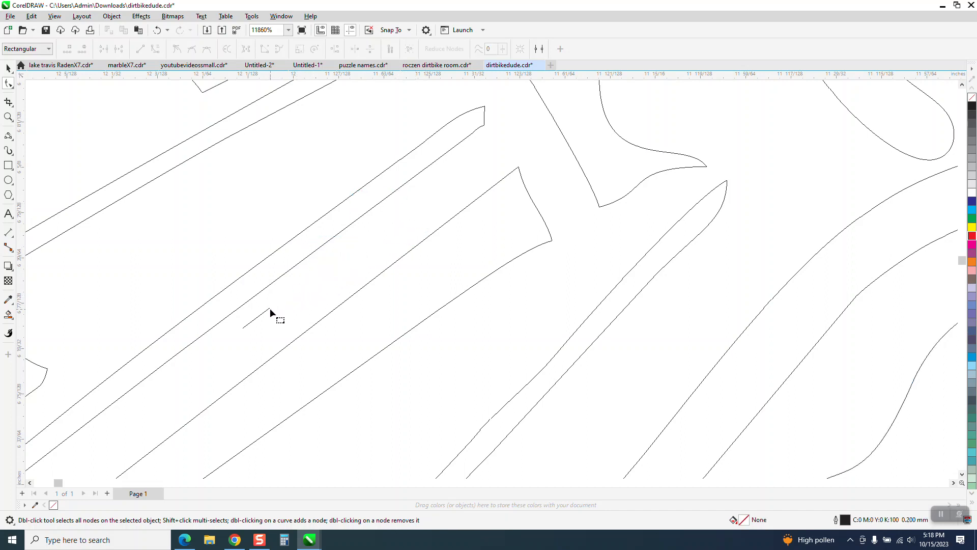
left_click(269, 309)
key("Delete")
Select all the curves of the rider and dirt bike and group them
scroll(235, 337, "down", 5)
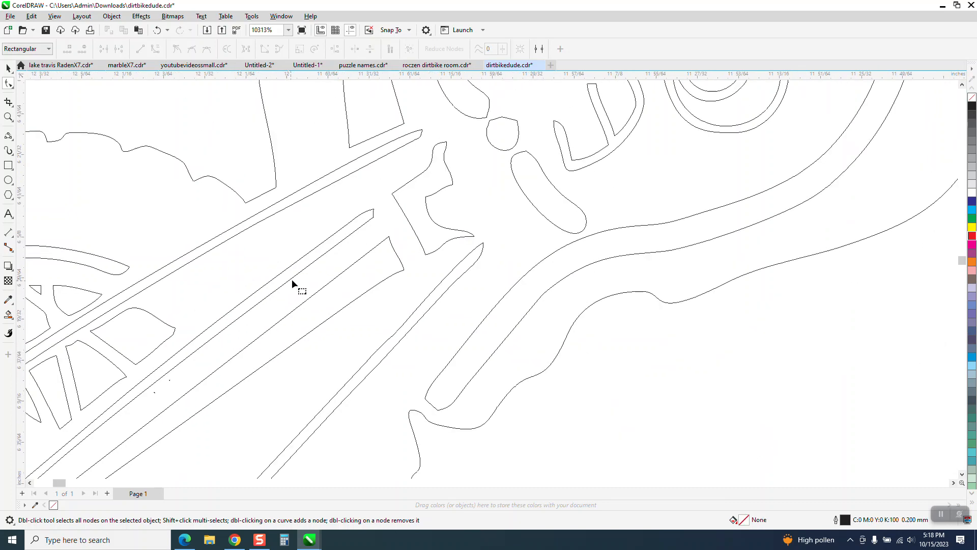
scroll(476, 317, "down", 6)
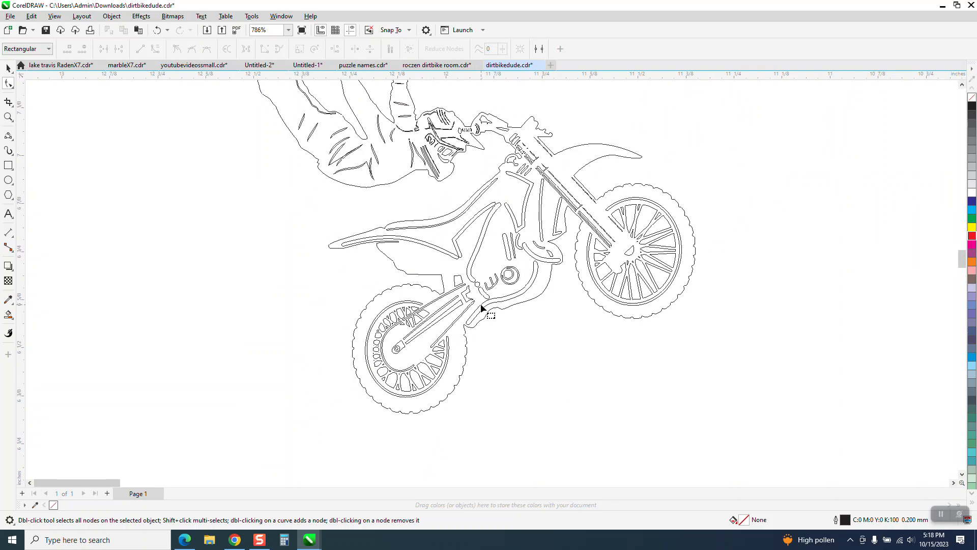
scroll(76, 138, "down", 2)
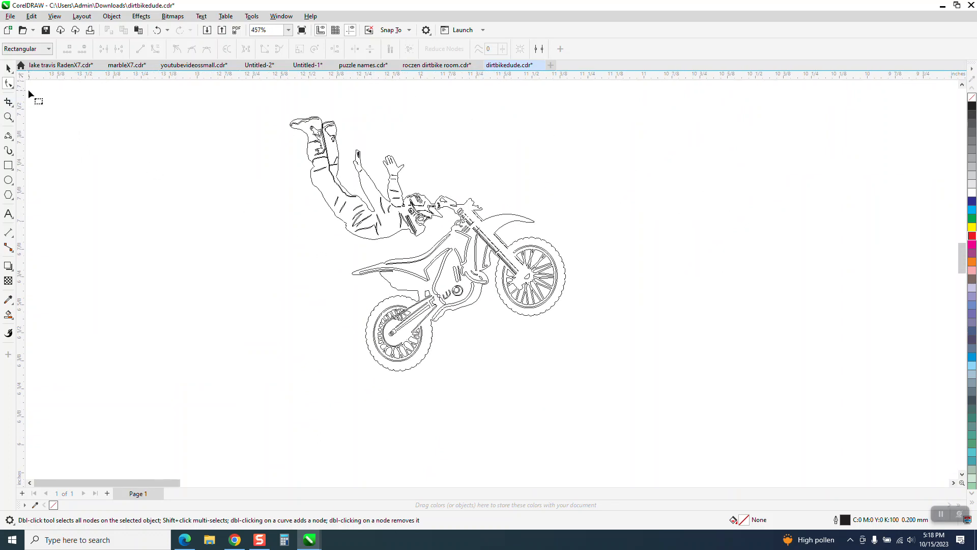
left_click(8, 68)
left_click_drag(284, 102, 654, 388)
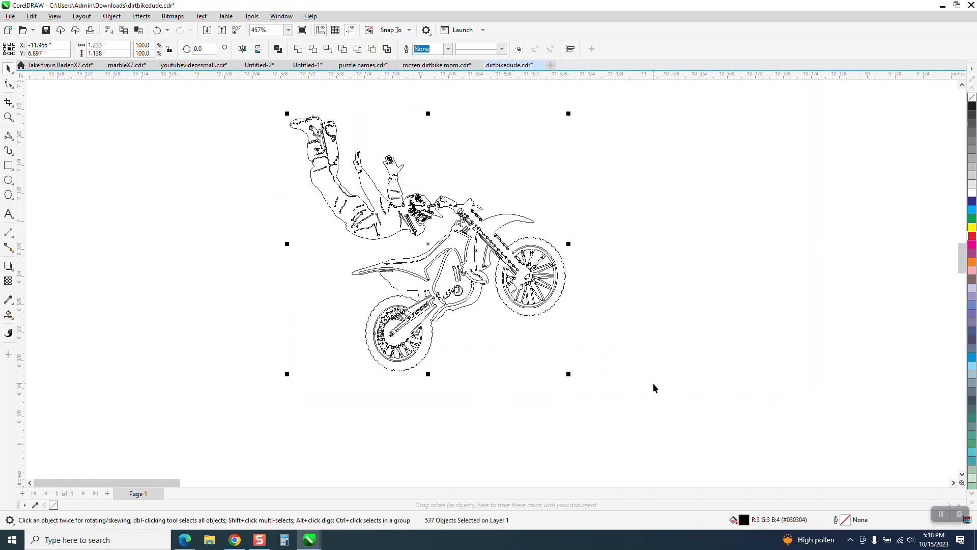
key("ctrl+g")
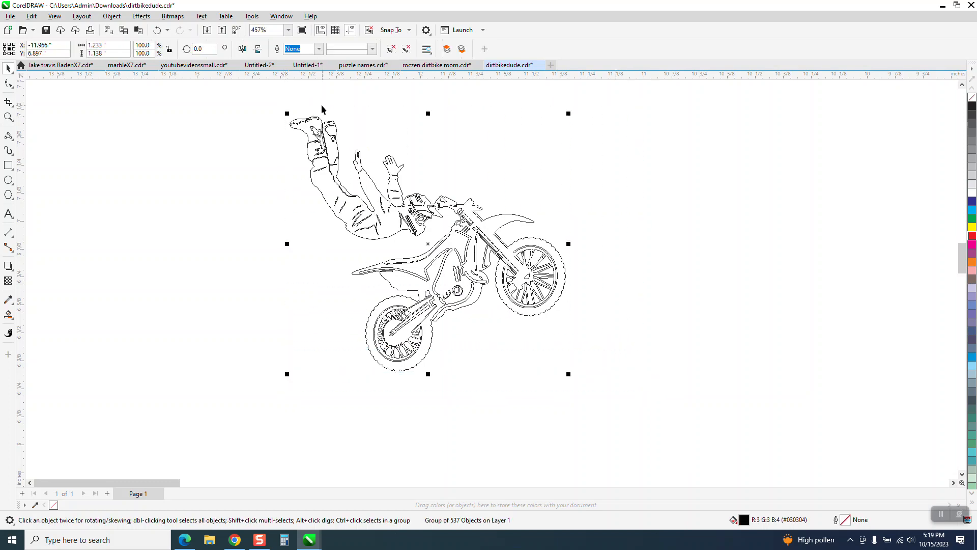
Fill the region at the rider's boot with black using Smart Fill and display the artwork in Enhanced view
left_click(9, 315)
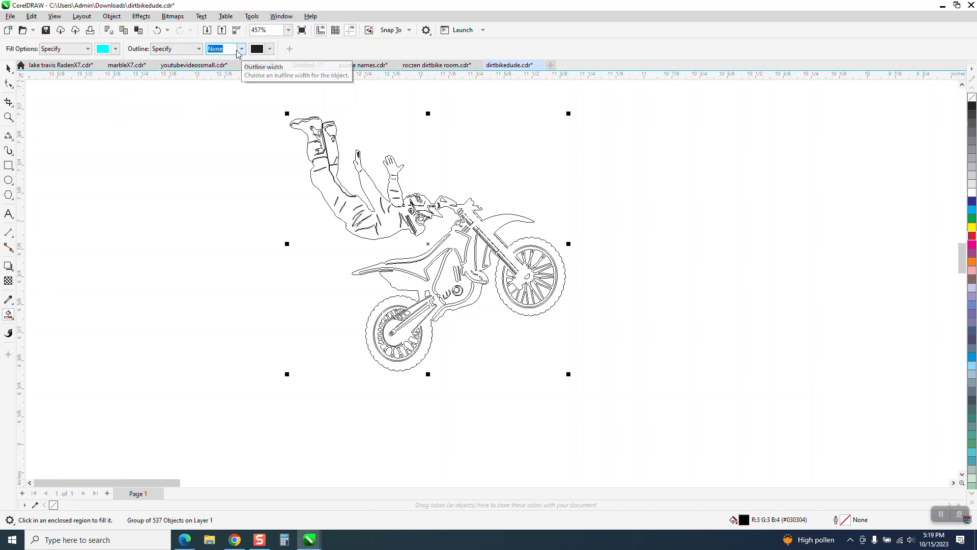
left_click(114, 51)
left_click(110, 100)
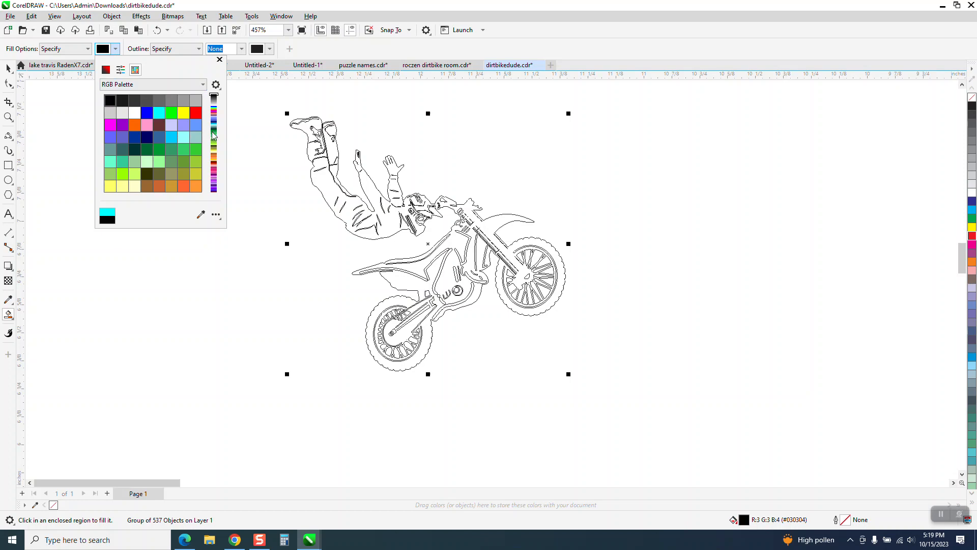
left_click(310, 130)
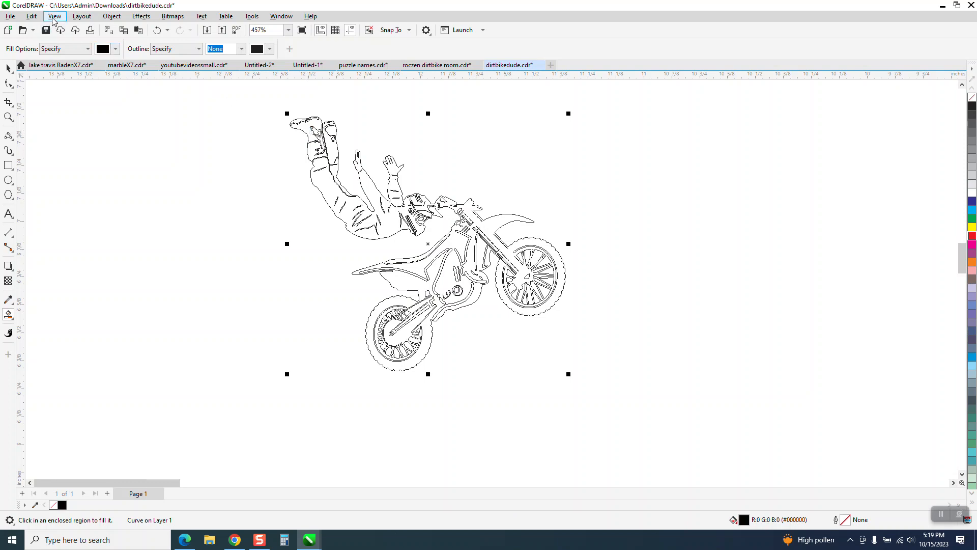
left_click(54, 16)
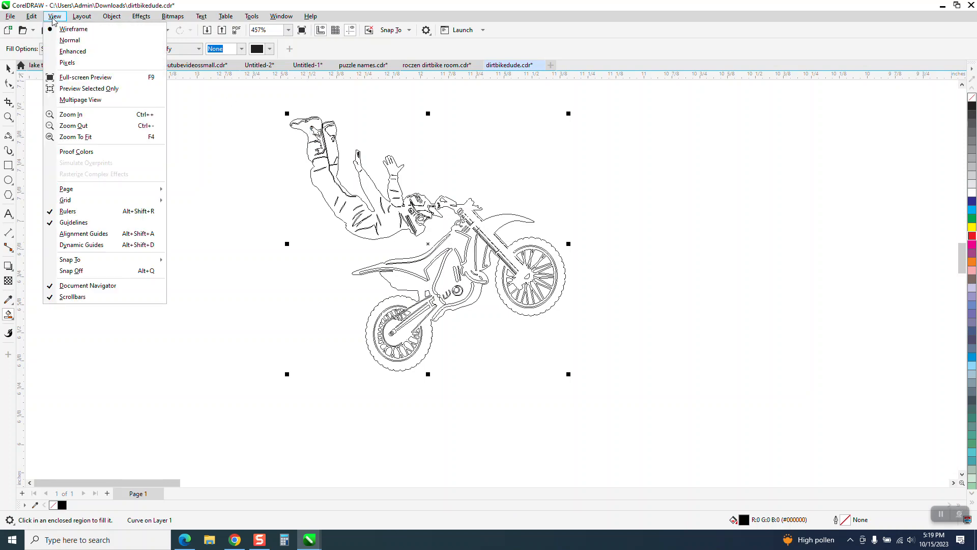
left_click(70, 50)
Undo the black fill and the grouping of the curves, and display the artwork in Wireframe view
left_click(157, 31)
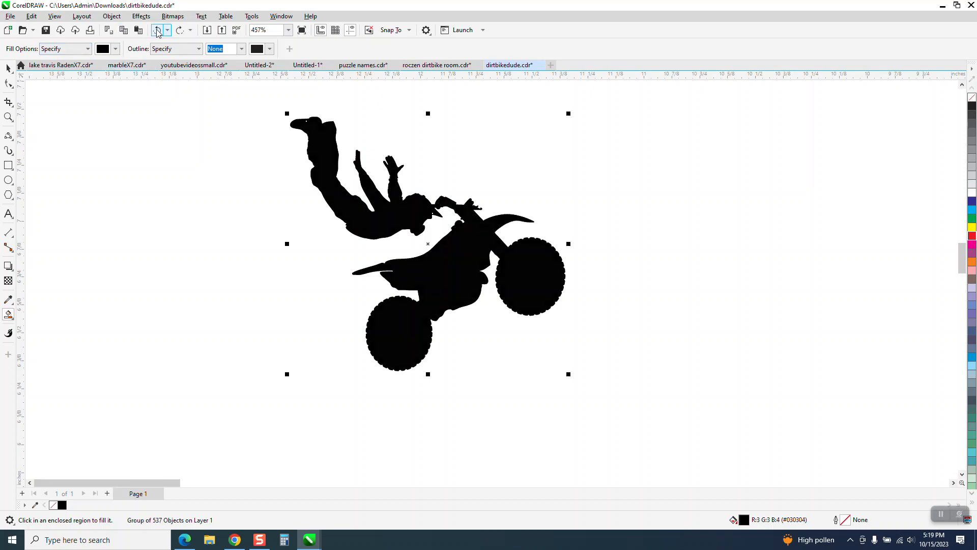
left_click(419, 310)
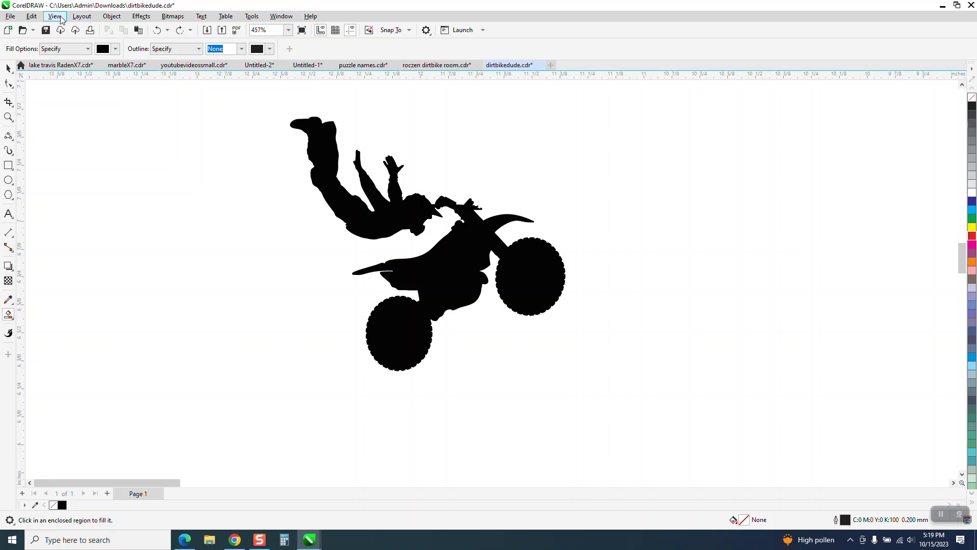
left_click(55, 16)
left_click(74, 29)
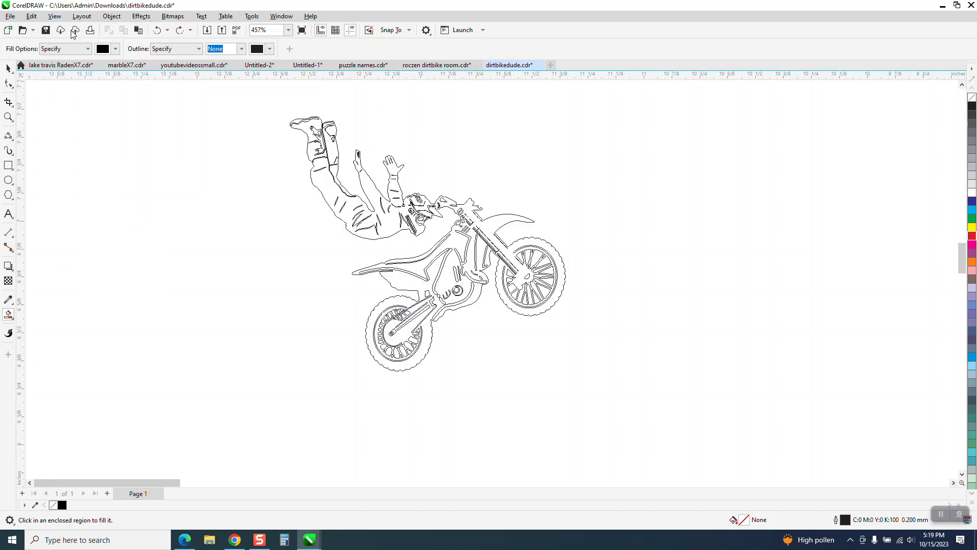
left_click(157, 31)
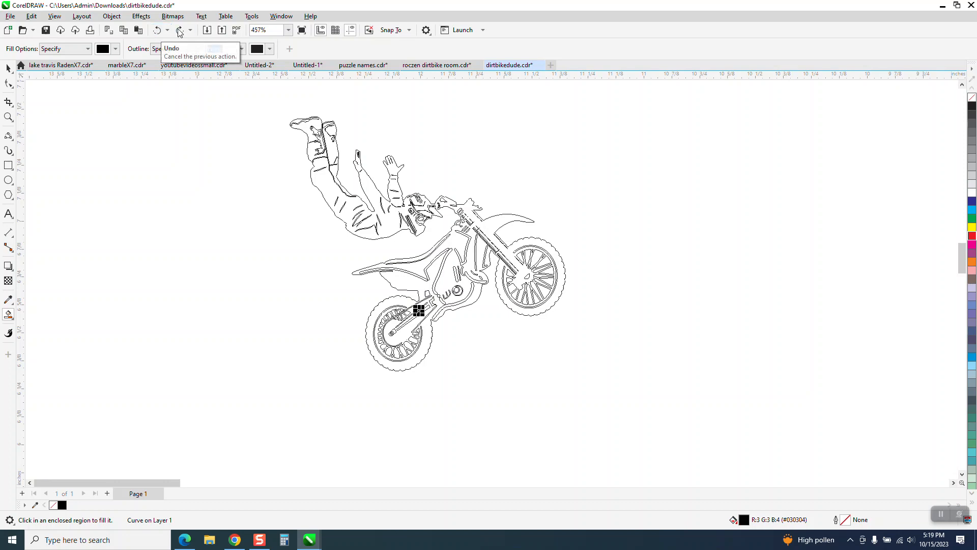
left_click(179, 30)
left_click(14, 68)
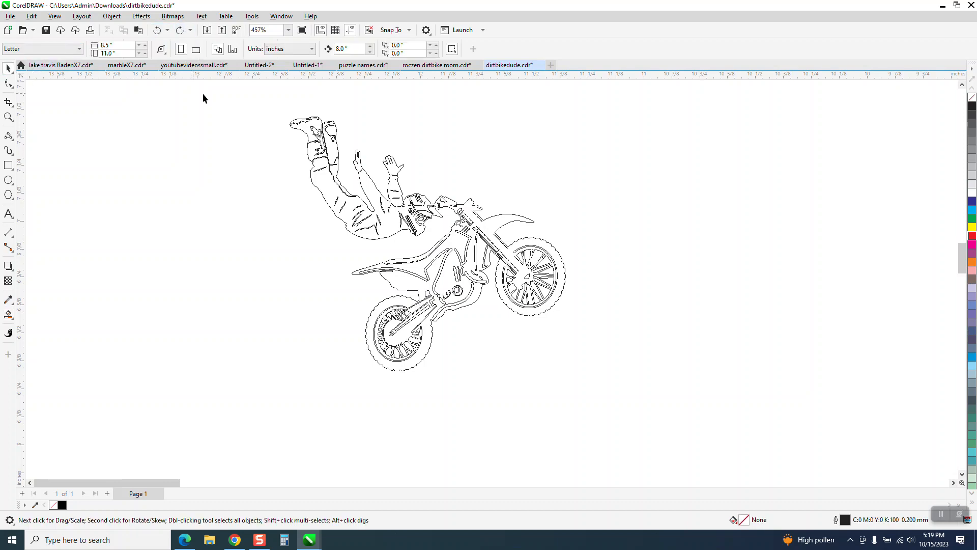
Show the artwork in Enhanced view and move the solid outer silhouette 8 inches to the left, away from the detail curves
left_click(54, 17)
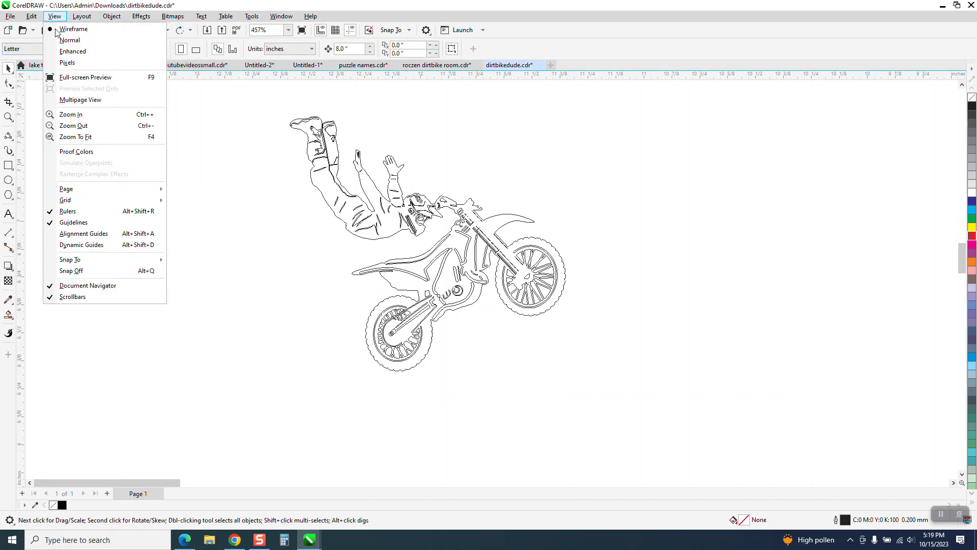
left_click(70, 50)
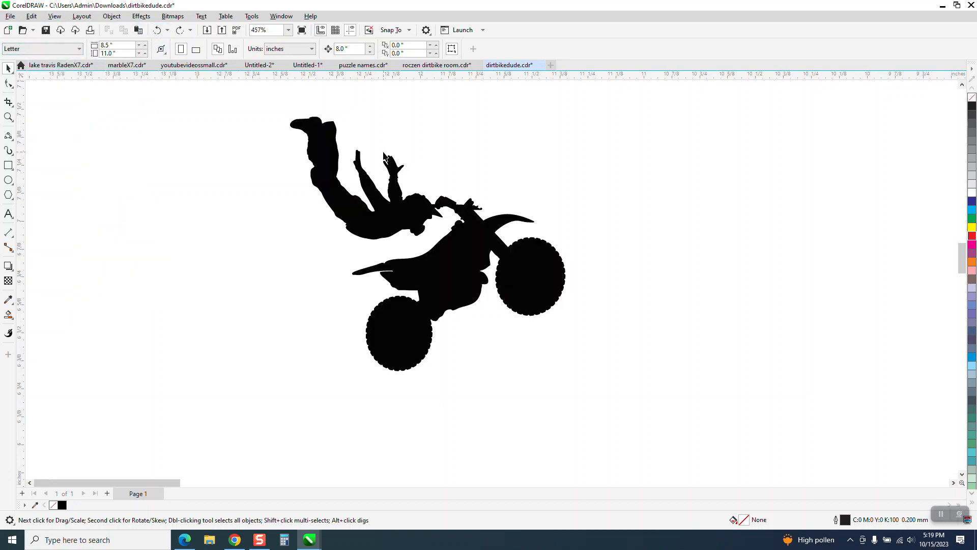
left_click(563, 268)
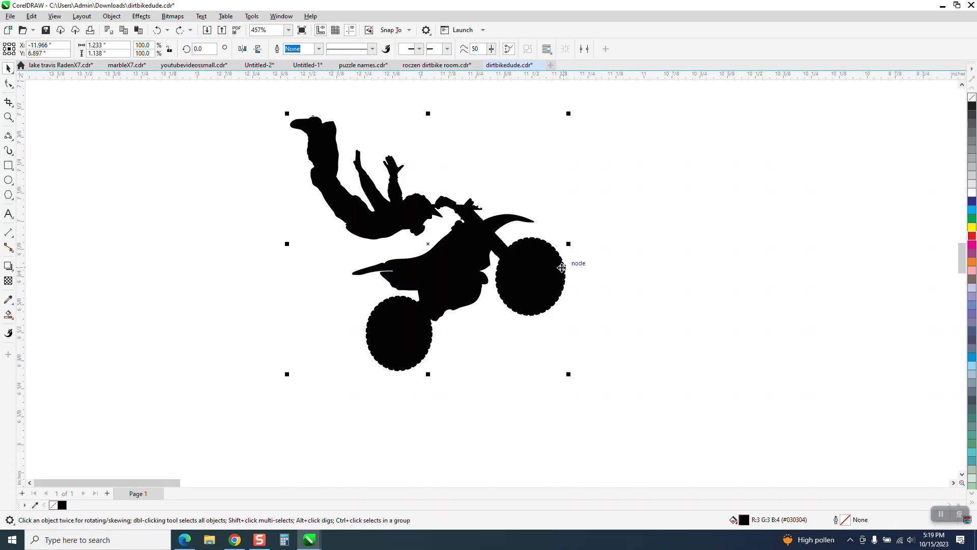
key("Delete")
scroll(560, 267, "down", 6)
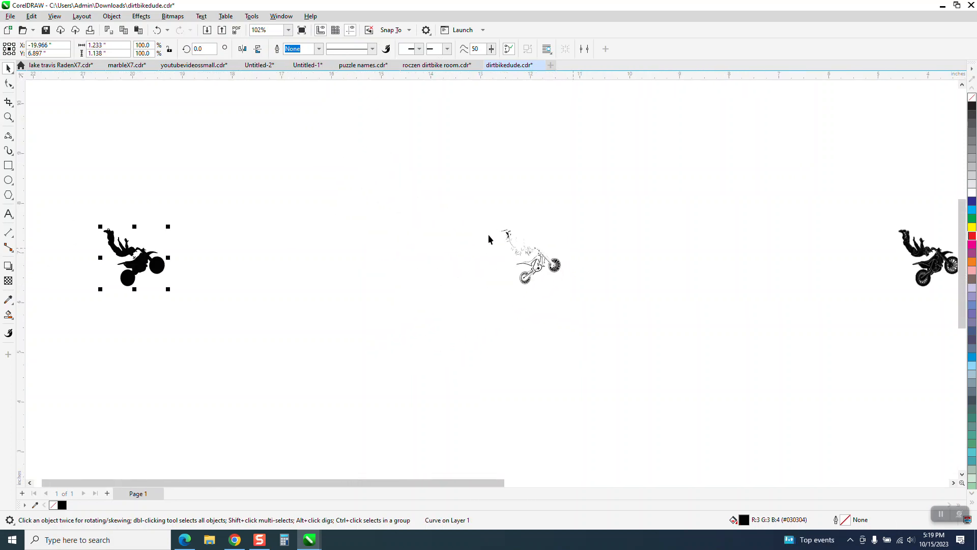
Remove the fill from the separated silhouette and give it a red hairline outline
left_click(8, 117)
left_click_drag(85, 211, 224, 313)
double_click(8, 68)
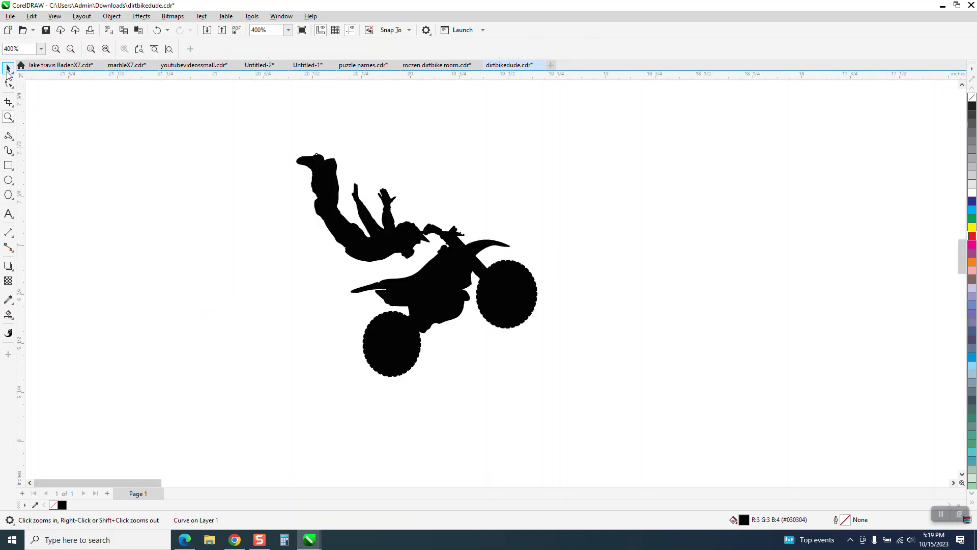
left_click(972, 100)
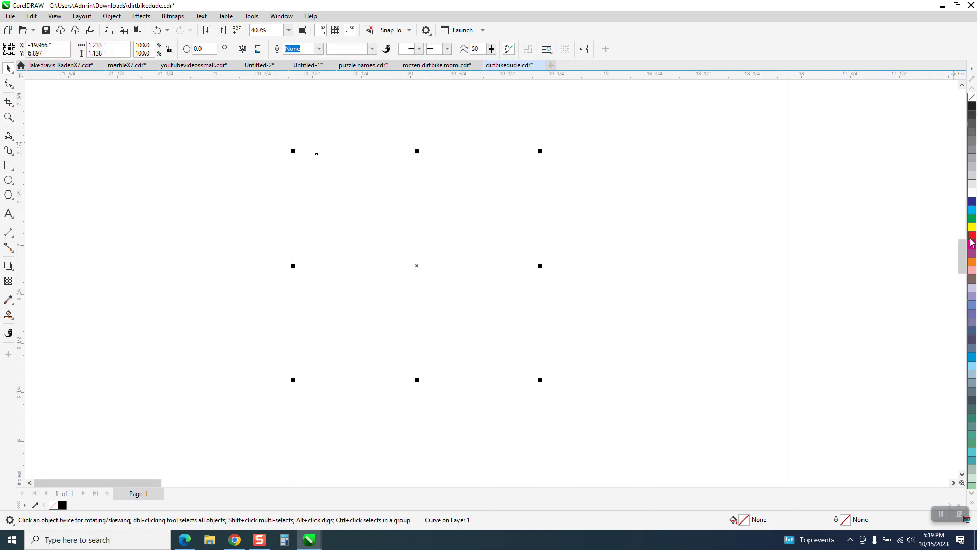
right_click(970, 237)
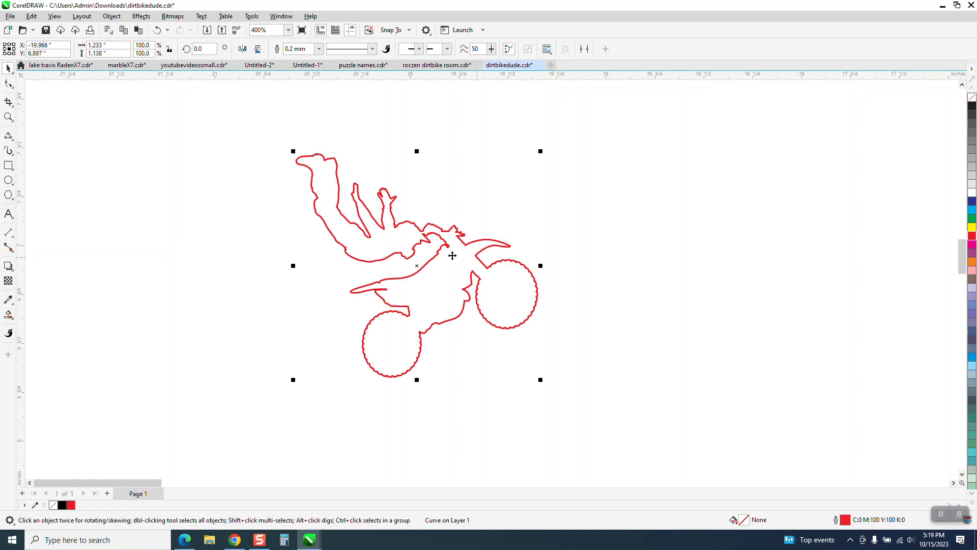
scroll(259, 217, "down", 1)
left_click(319, 48)
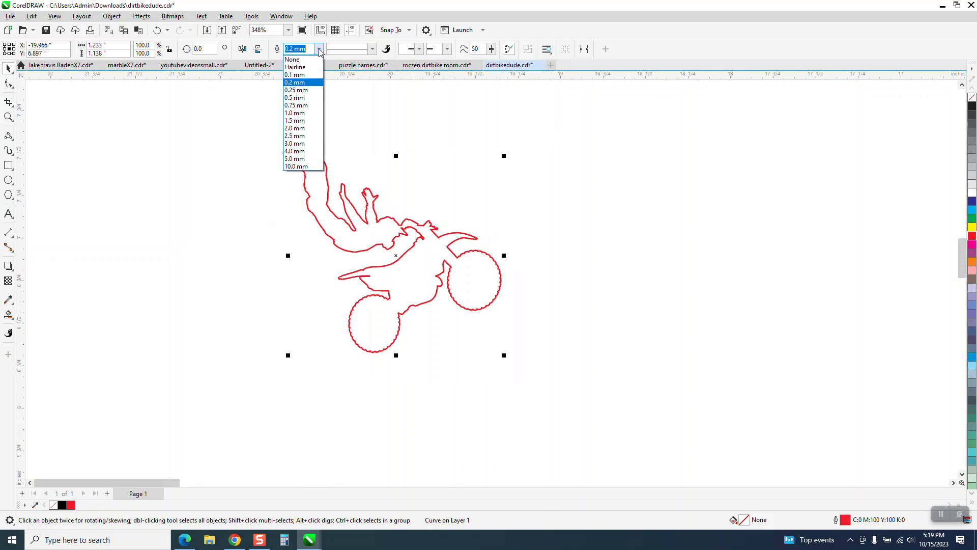
left_click(310, 68)
Select all the interior detail curves of the rider and bike and give them a red hairline outline
scroll(277, 183, "down", 4)
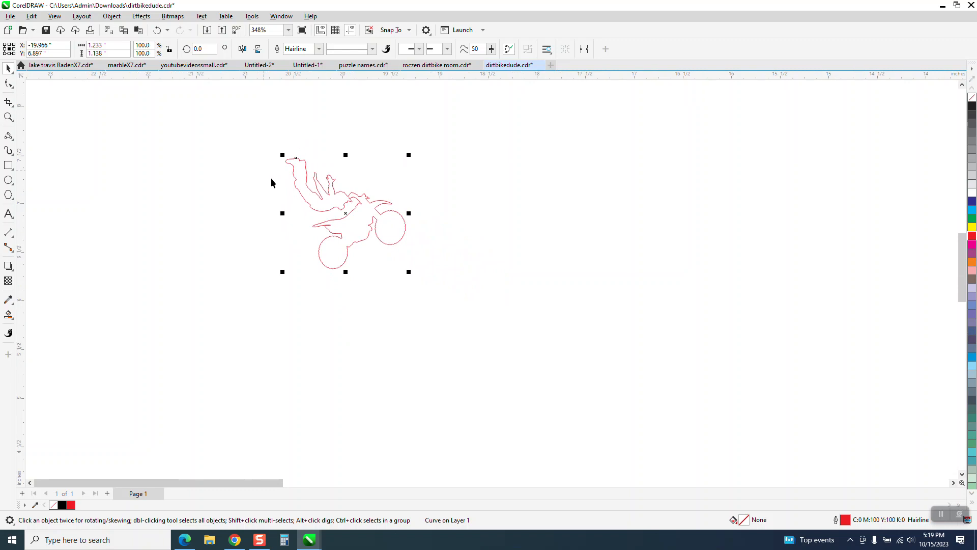
left_click(8, 117)
left_click_drag(712, 245, 712, 245)
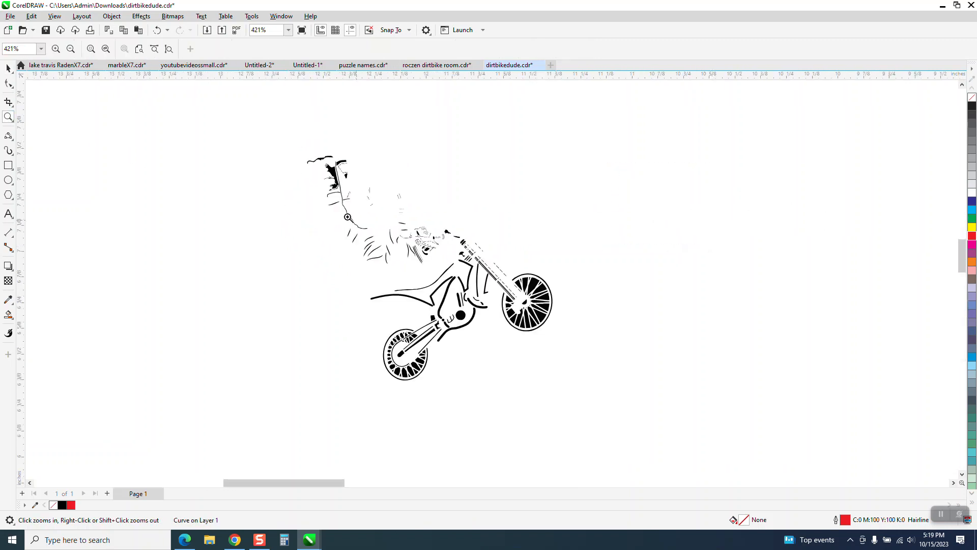
left_click(8, 68)
left_click_drag(204, 112, 643, 414)
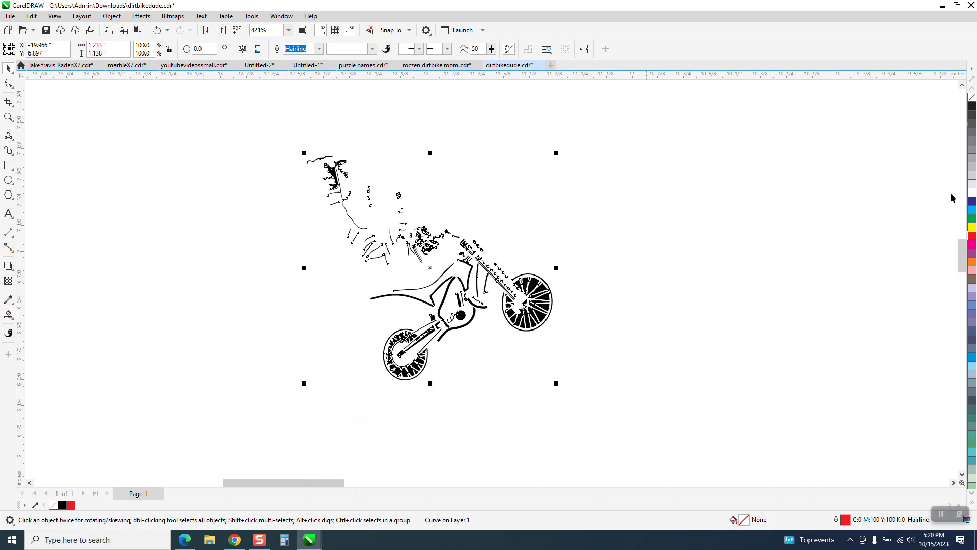
right_click(972, 237)
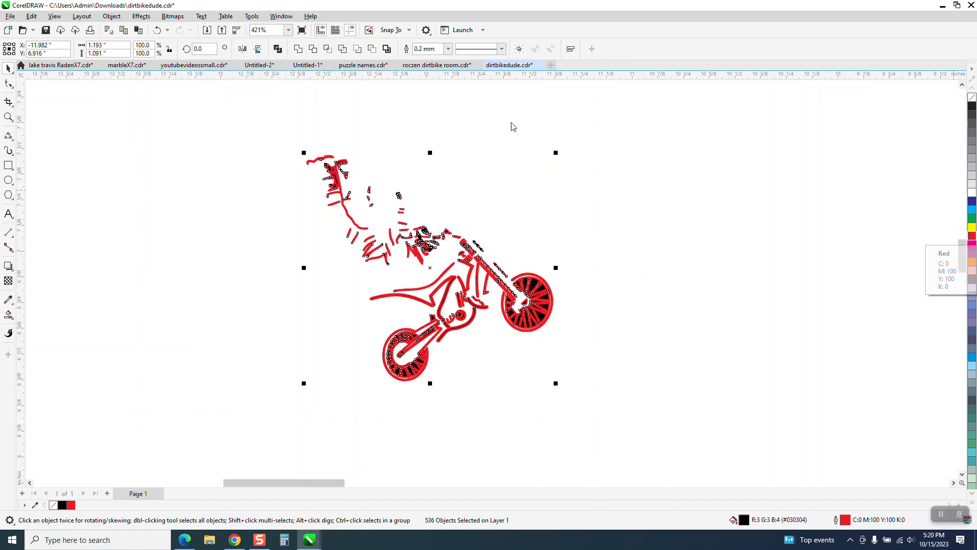
left_click(446, 51)
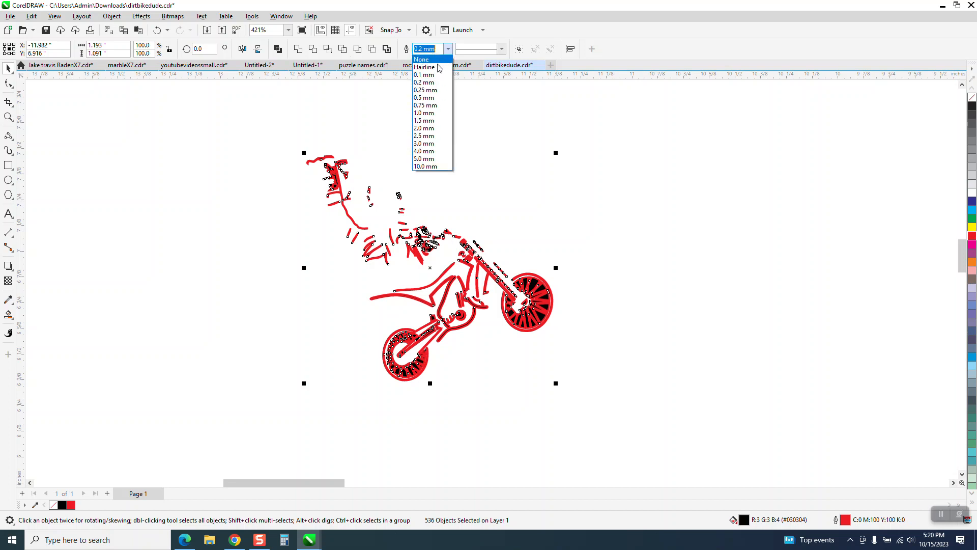
left_click(430, 66)
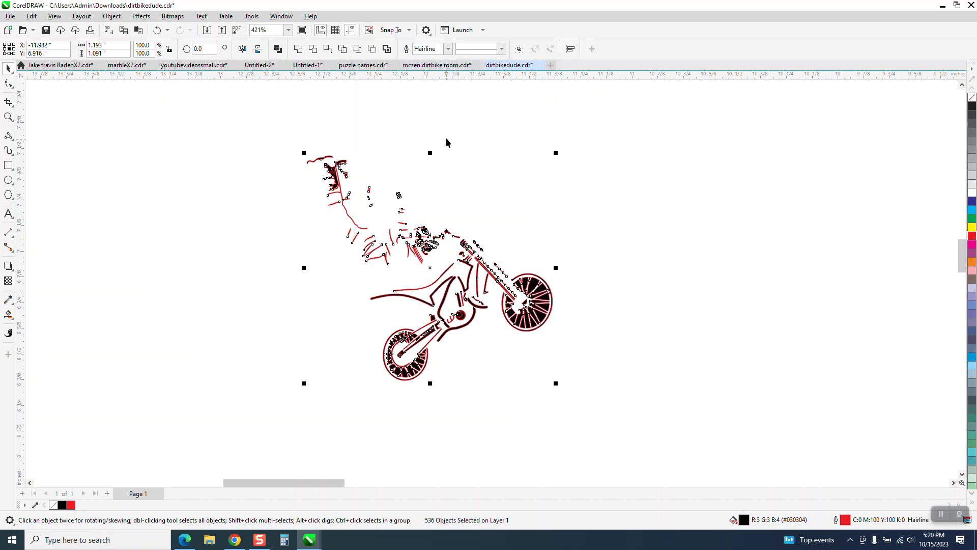
Undo the red hairline outlines, the silhouette's move and the last dash deletion
left_click(157, 30)
left_click(157, 30)
left_click(156, 29)
left_click(157, 29)
left_click(148, 16)
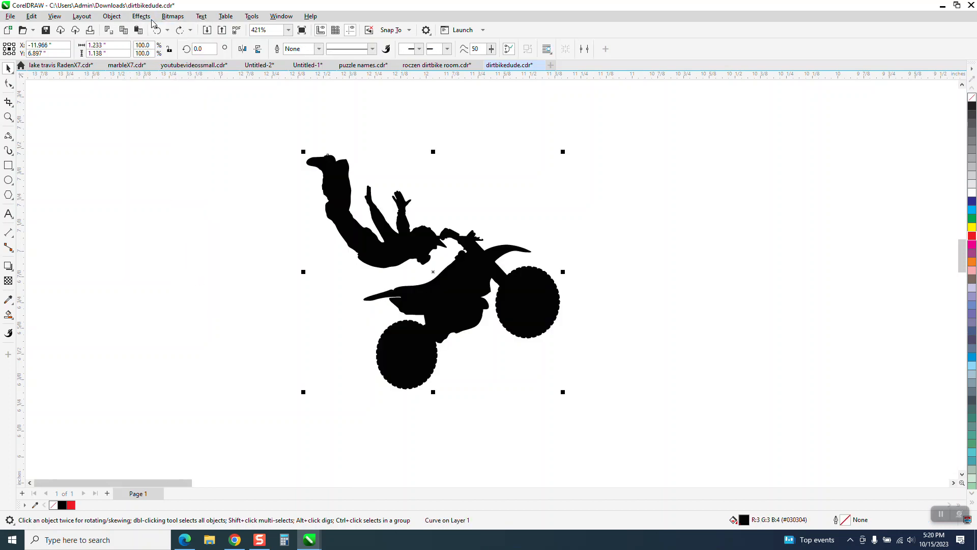
key("Escape")
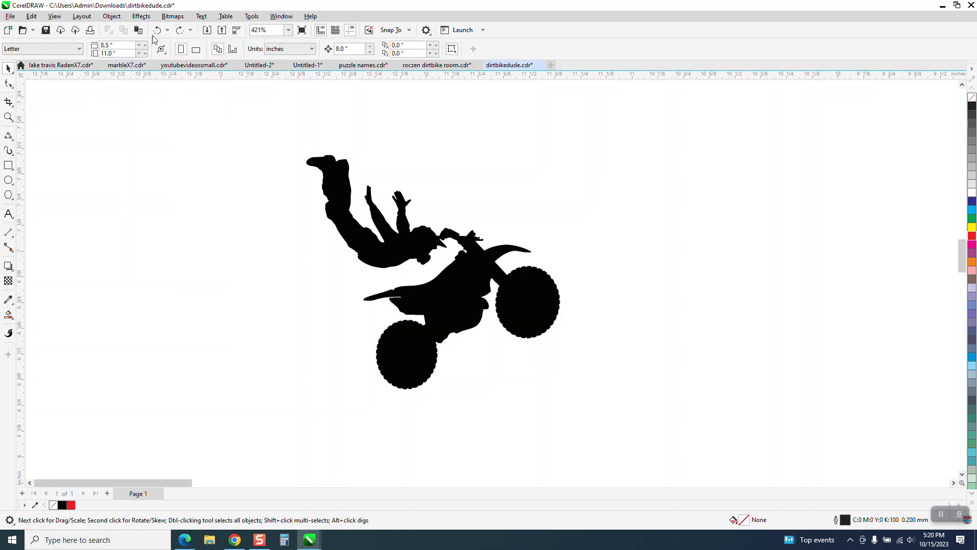
left_click(157, 30)
left_click(157, 29)
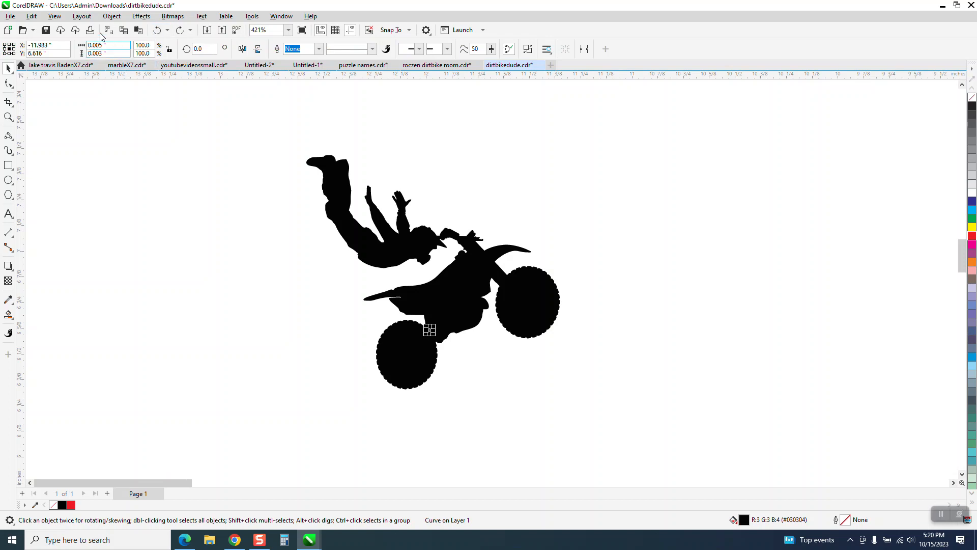
In Wireframe view, delete the short dashes between the swingarm's parallel outlines with the Shape tool
left_click(54, 17)
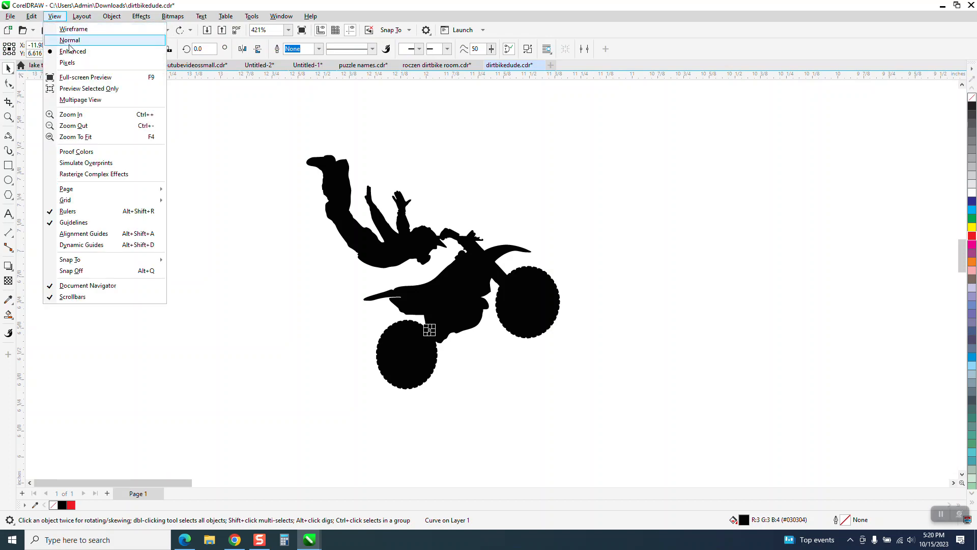
left_click(73, 29)
left_click(8, 117)
left_click_drag(384, 308, 632, 399)
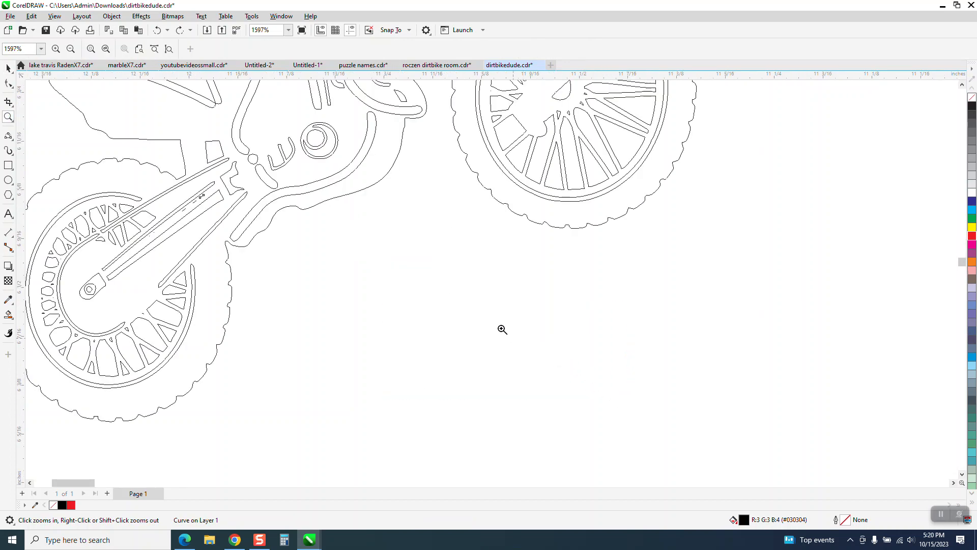
scroll(182, 201, "up", 5)
key("F10")
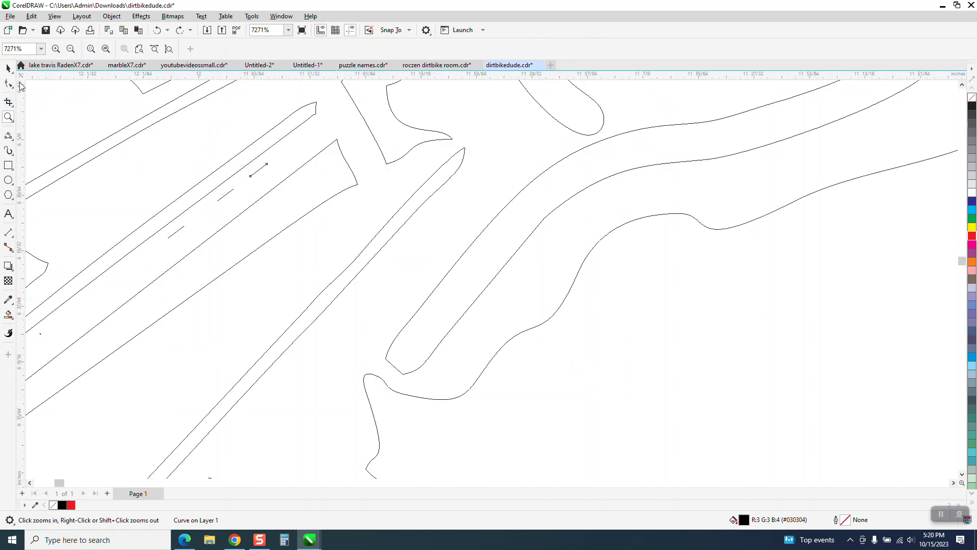
left_click(230, 188)
left_click_drag(205, 222, 184, 228)
left_click(163, 266)
scroll(308, 259, "down", 5)
scroll(311, 268, "down", 3)
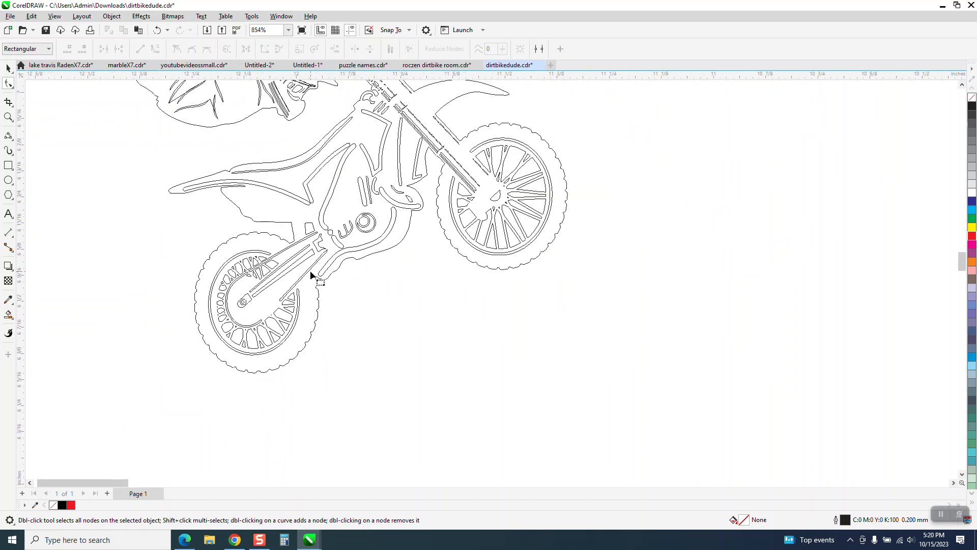
Examine the wireframe outlines of the rider's boots and arms, and display the whole artwork in Enhanced view
left_click(8, 117)
left_click_drag(199, 119, 262, 176)
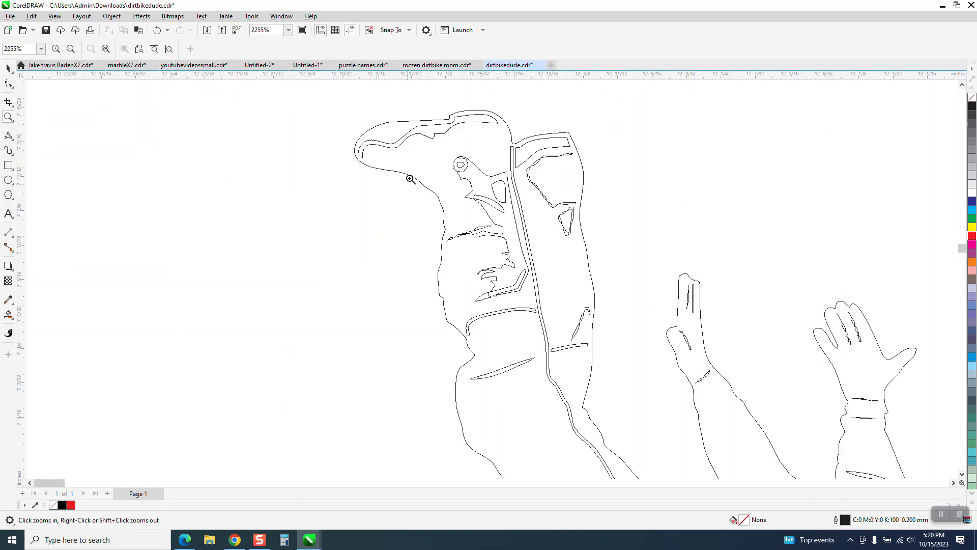
left_click_drag(556, 188, 590, 252)
scroll(459, 224, "down", 6)
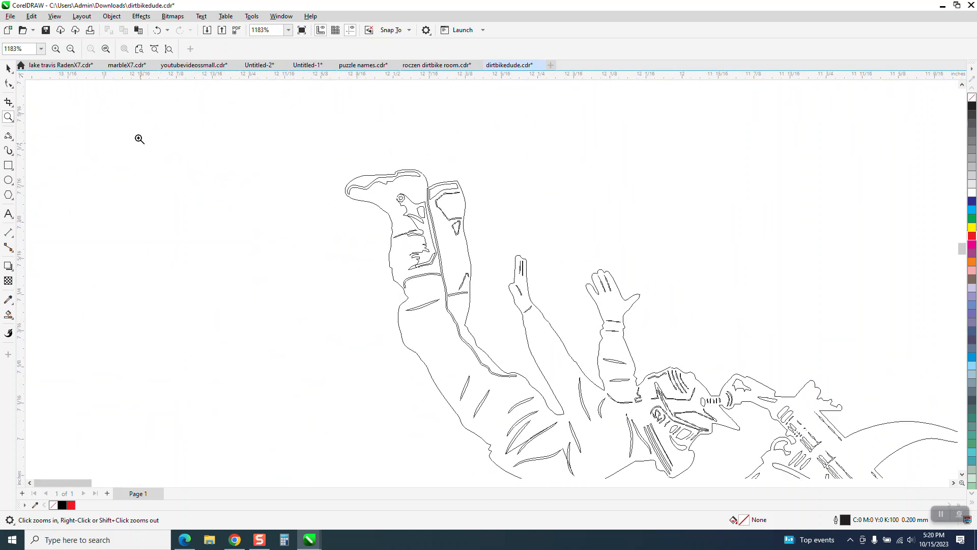
left_click(8, 68)
left_click(54, 17)
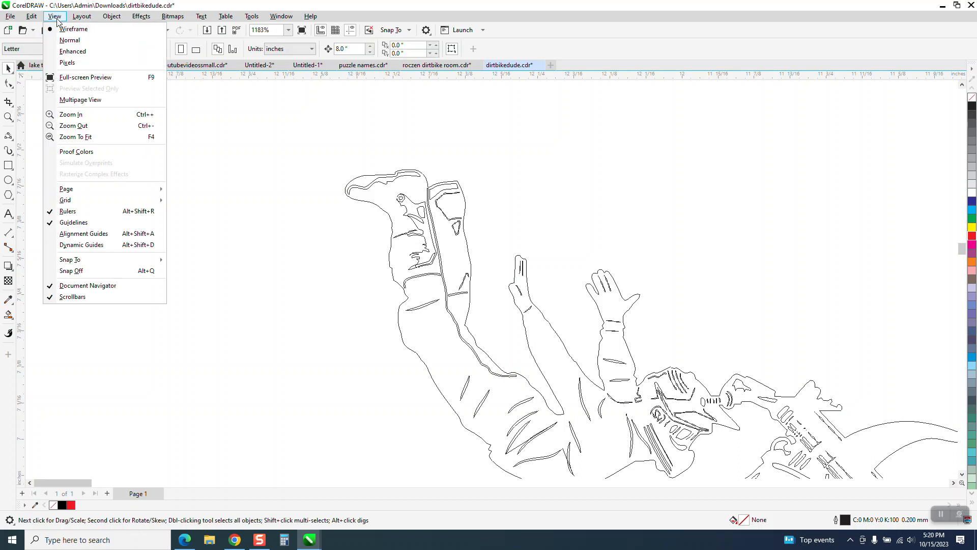
left_click(72, 51)
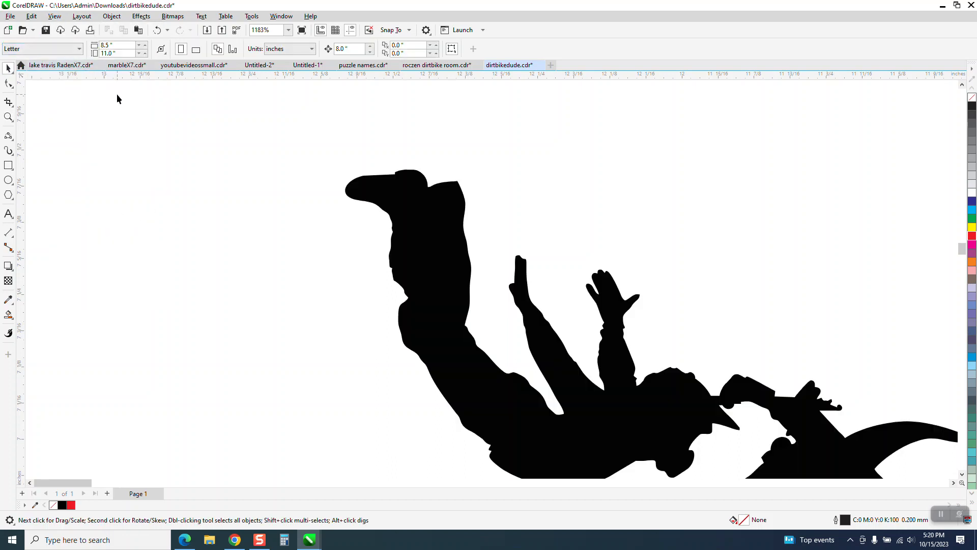
scroll(221, 129, "down", 3)
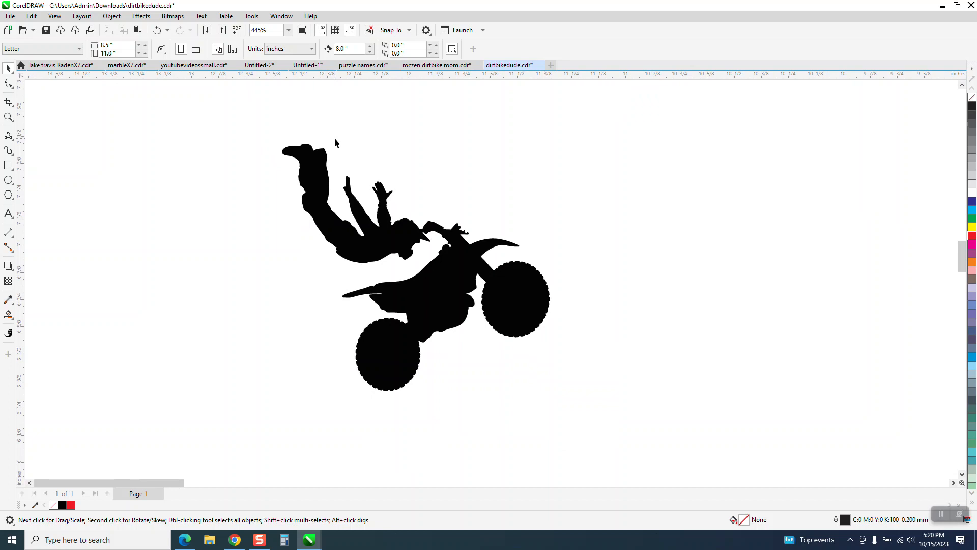
Examine the detailed rider and its separate silhouette copy in Wireframe view, comparing the outlines of both
left_click(55, 16)
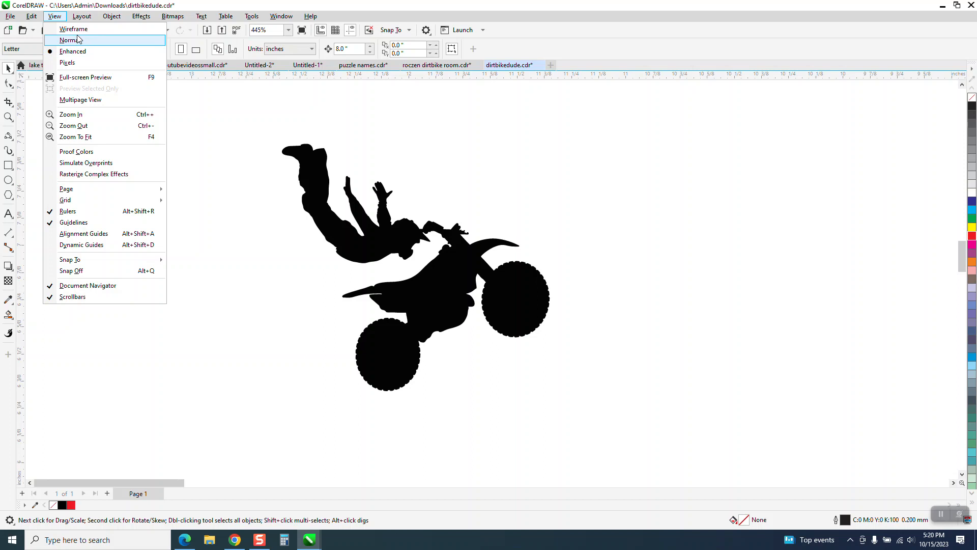
left_click(71, 40)
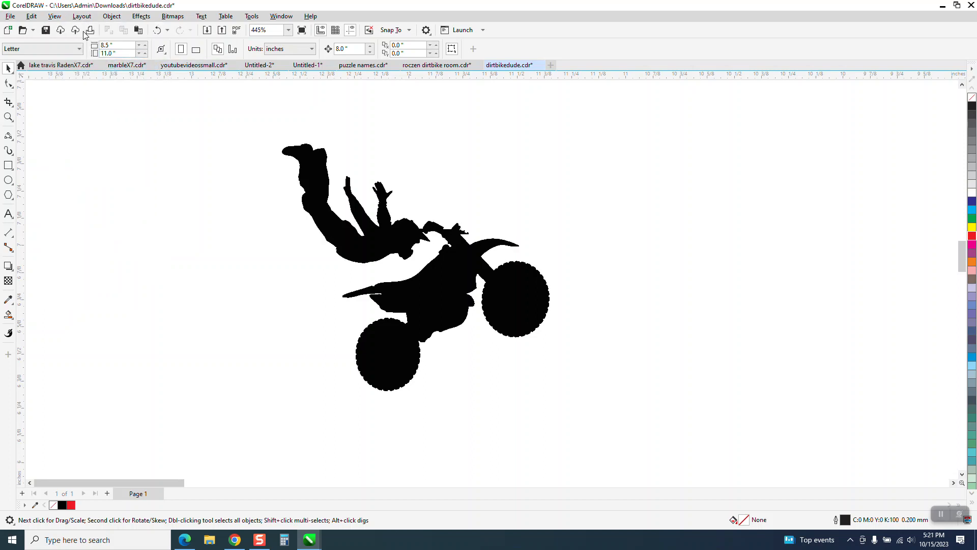
left_click(55, 15)
left_click(60, 30)
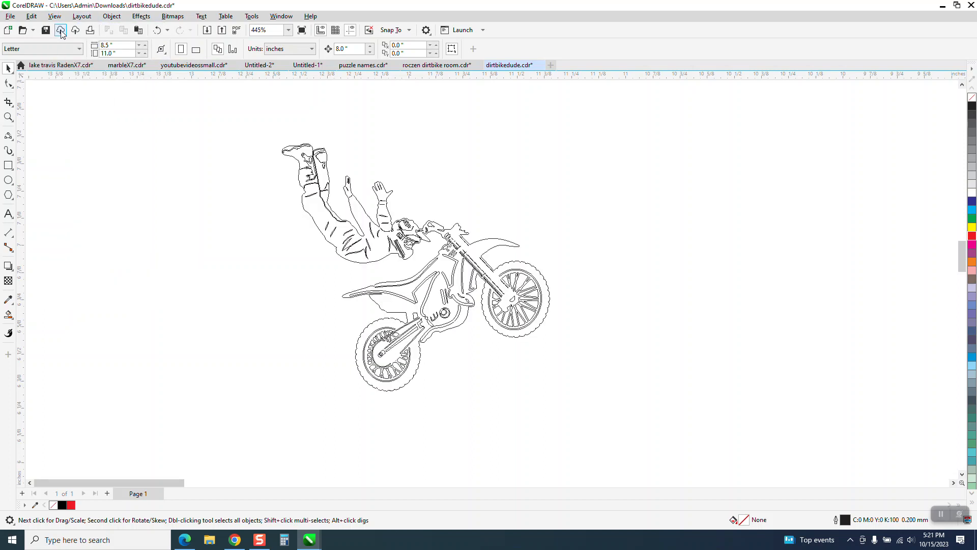
left_click(8, 117)
left_click(37, 117)
left_click_drag(263, 128, 495, 273)
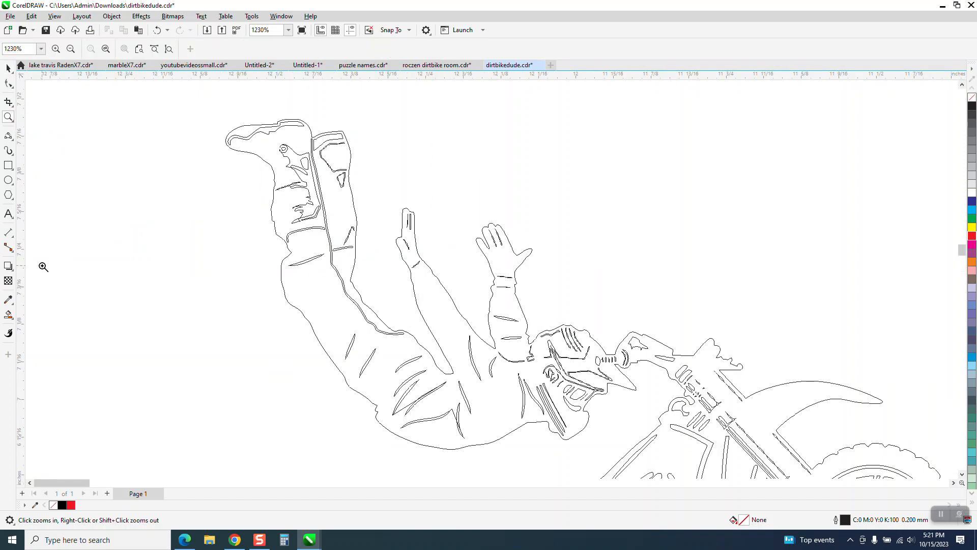
left_click(8, 315)
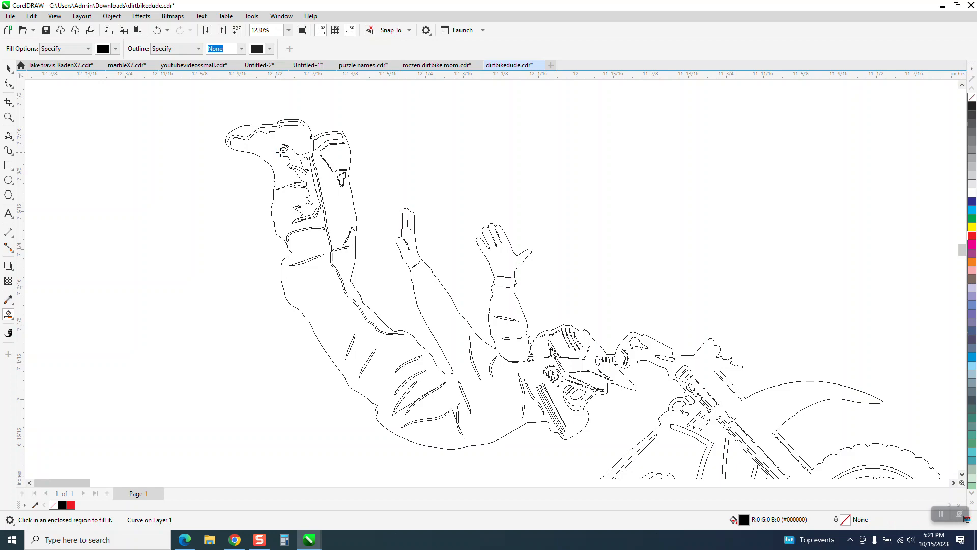
scroll(282, 152, "down", 5)
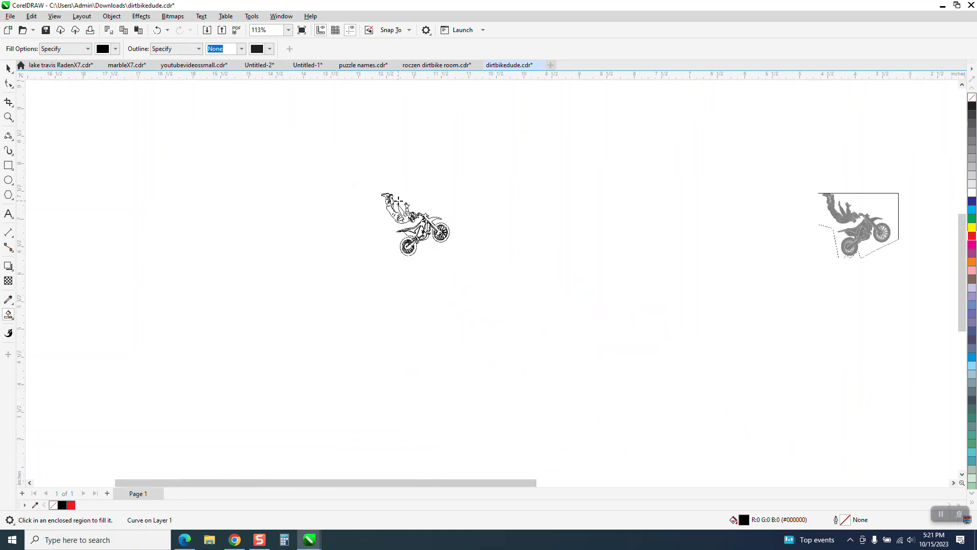
scroll(398, 199, "down", 3)
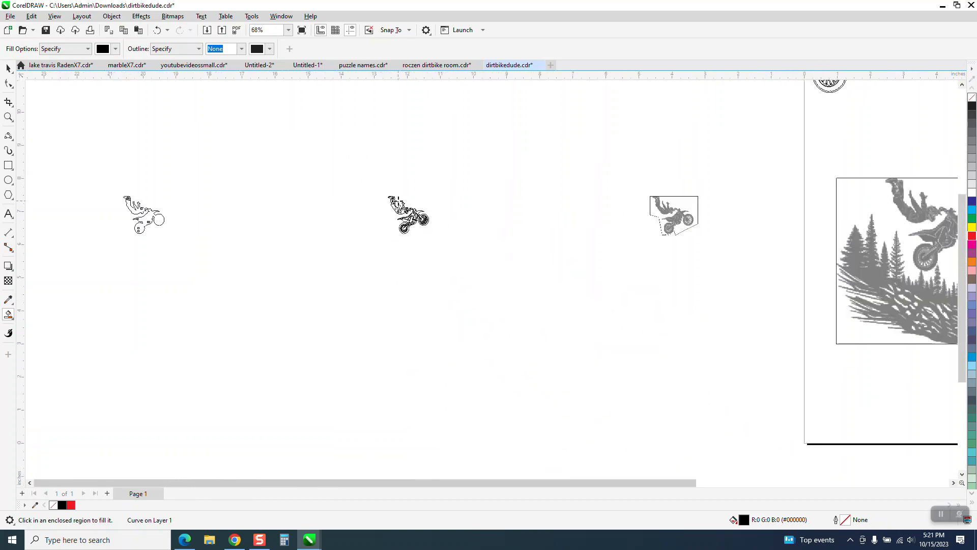
left_click(8, 117)
left_click_drag(107, 186, 228, 260)
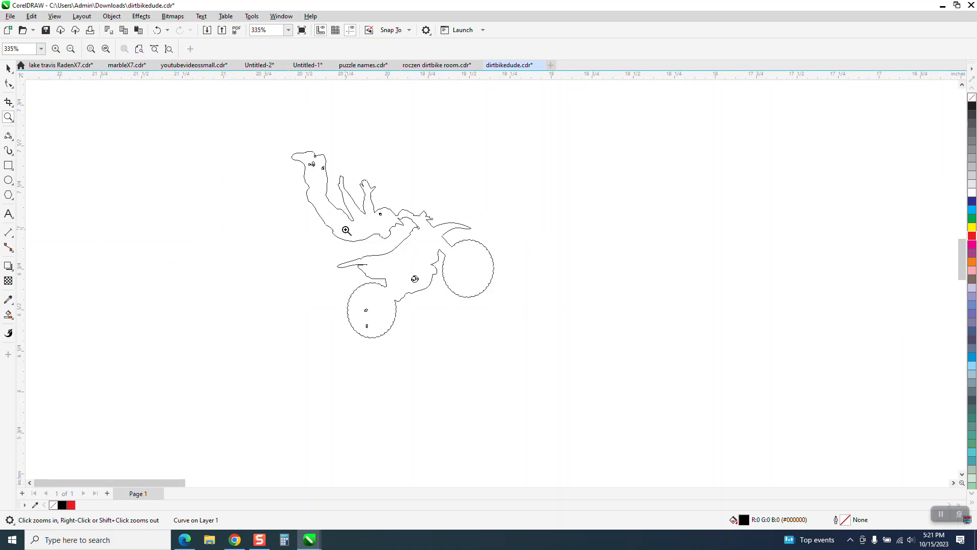
scroll(325, 242, "down", 5)
left_click_drag(570, 223, 662, 295)
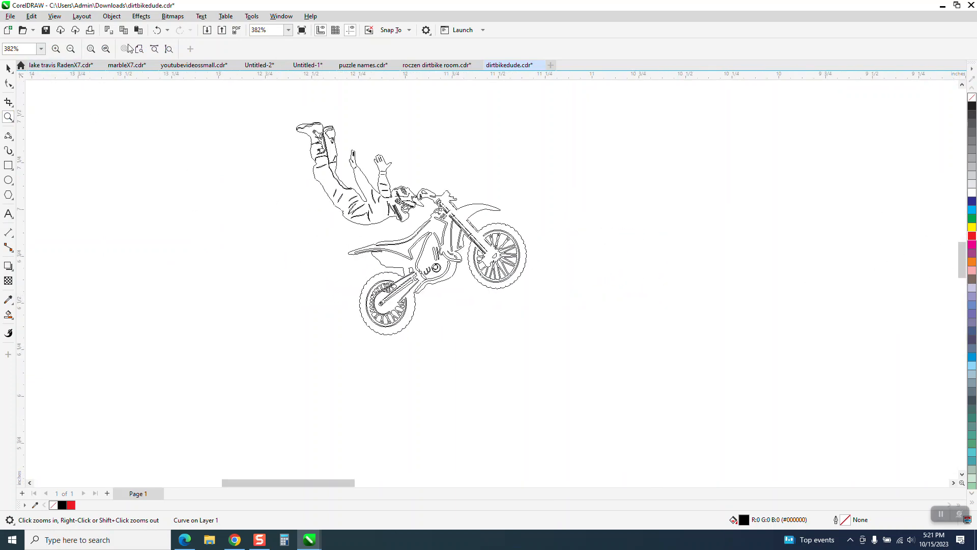
Display the artwork in Enhanced view and examine the original rider's helmet and handlebar details for comparison
left_click(55, 16)
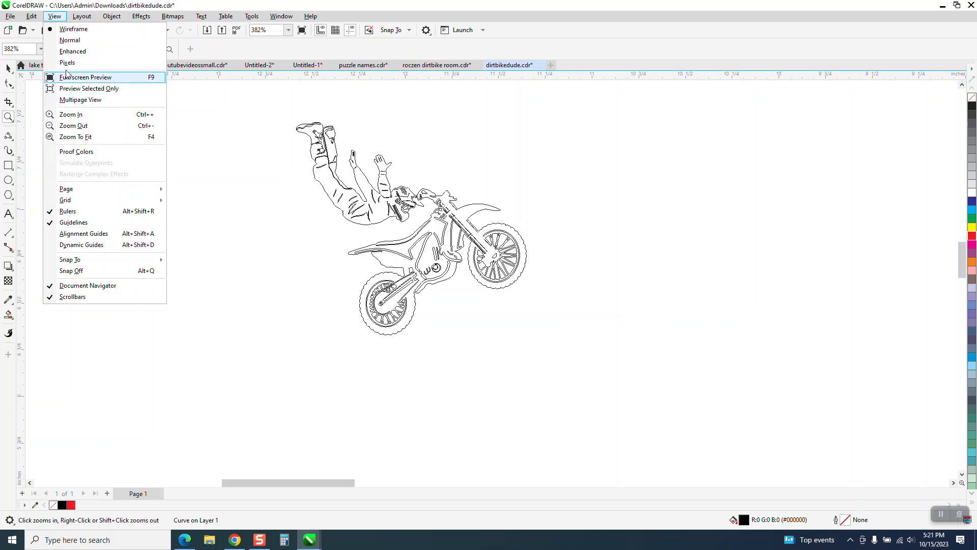
left_click(73, 51)
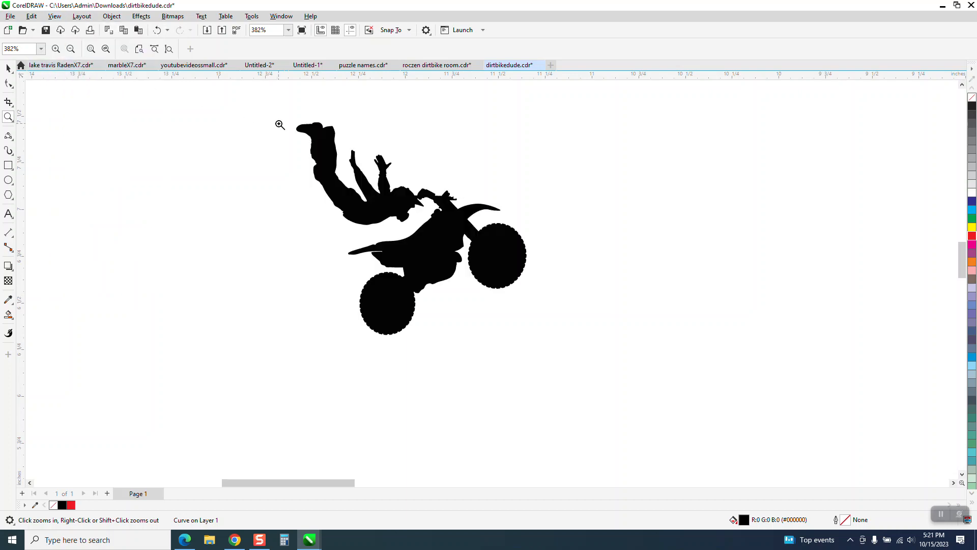
scroll(293, 135, "down", 8)
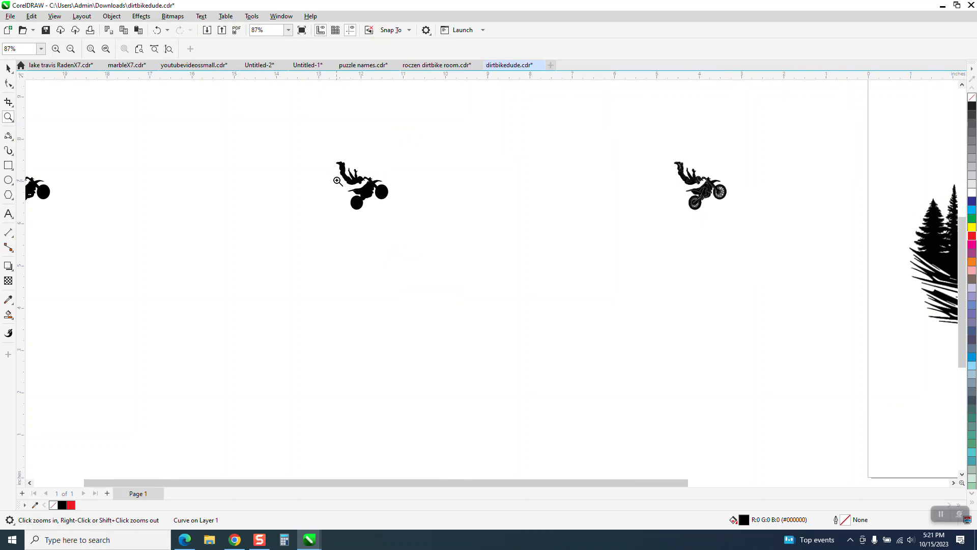
left_click_drag(592, 159, 631, 202)
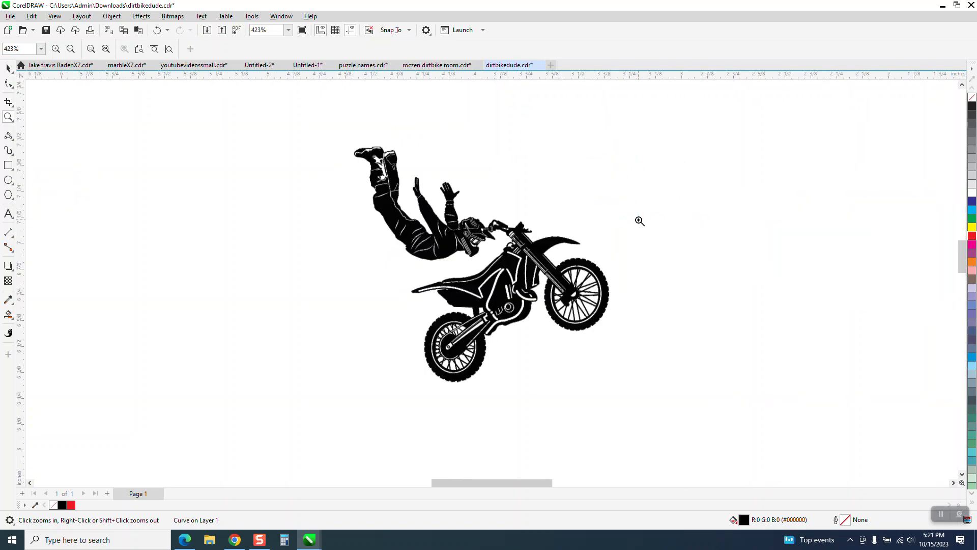
left_click_drag(441, 214, 514, 264)
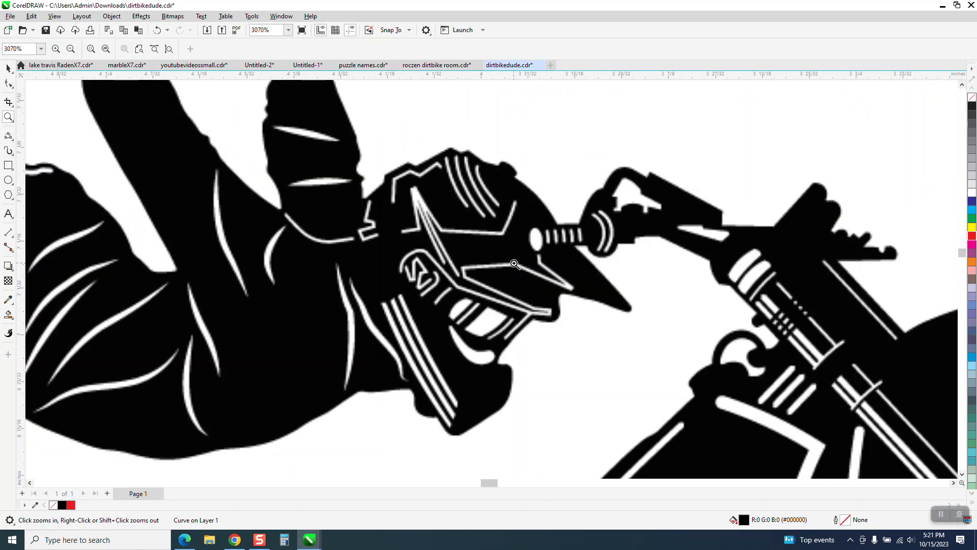
scroll(514, 264, "down", 12)
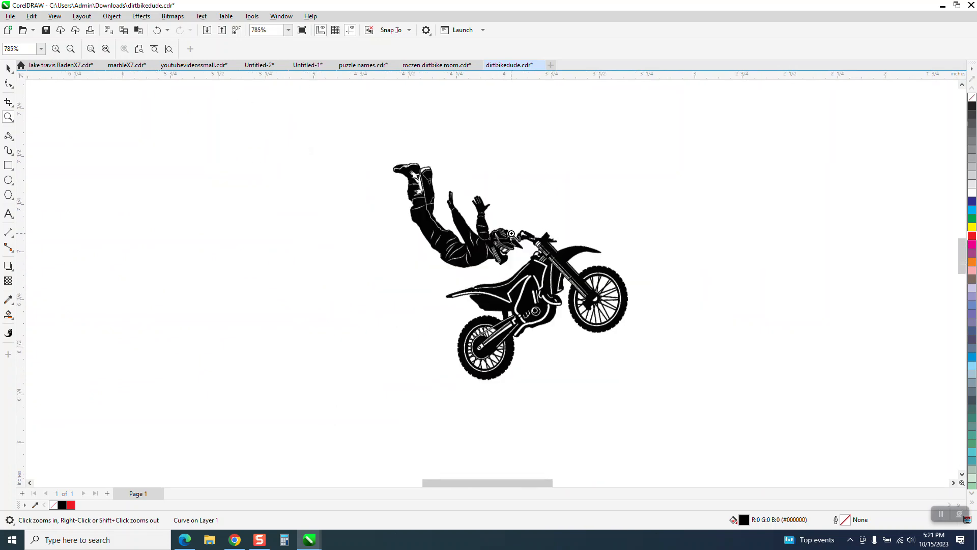
scroll(512, 233, "down", 5)
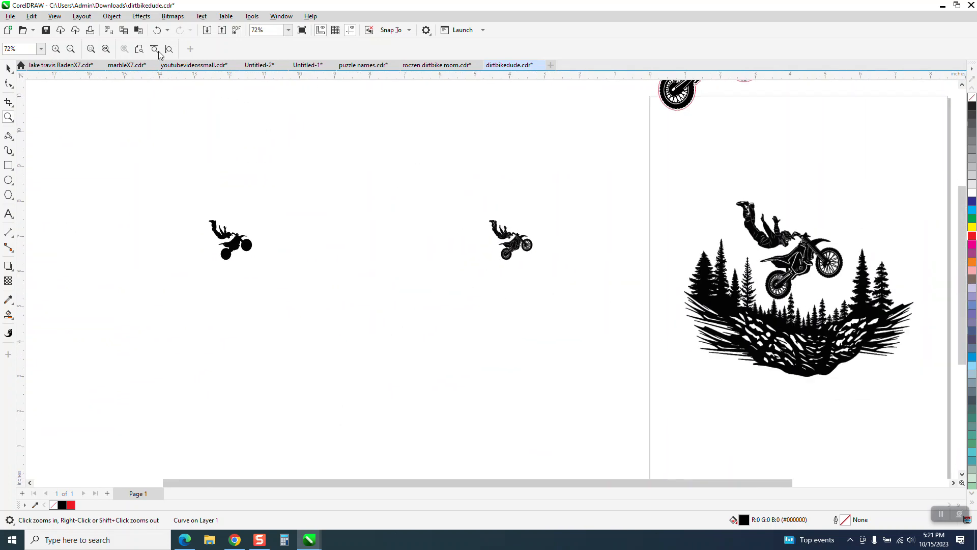
Return to Wireframe view and inspect the nodes of the long curve between the rider's legs with the Shape tool
left_click(55, 16)
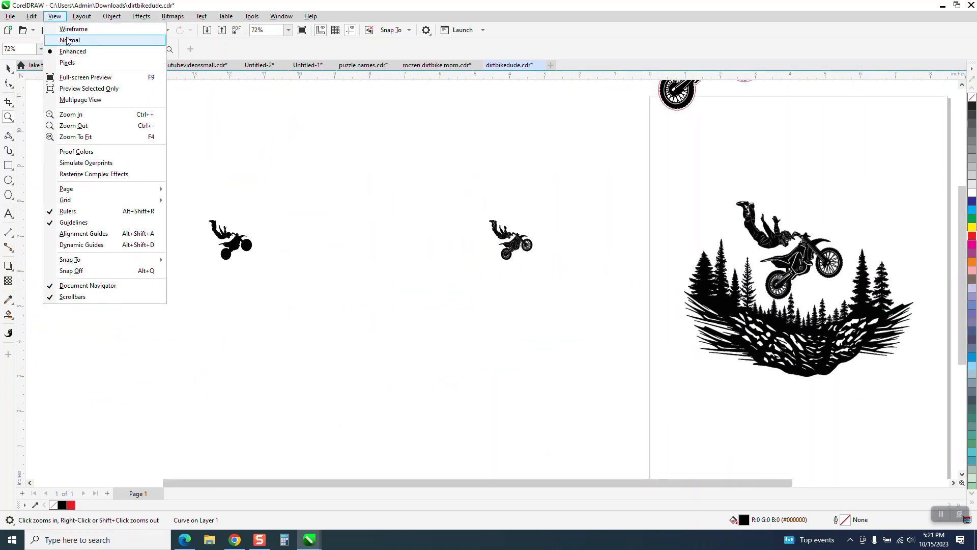
left_click(72, 29)
left_click_drag(206, 213, 278, 262)
left_click_drag(546, 362, 682, 461)
key("F10")
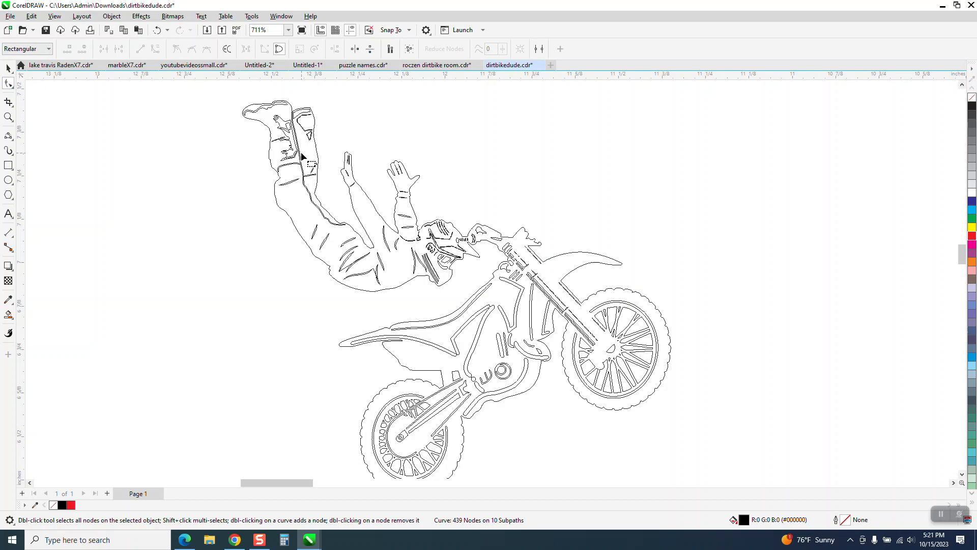
left_click(300, 154)
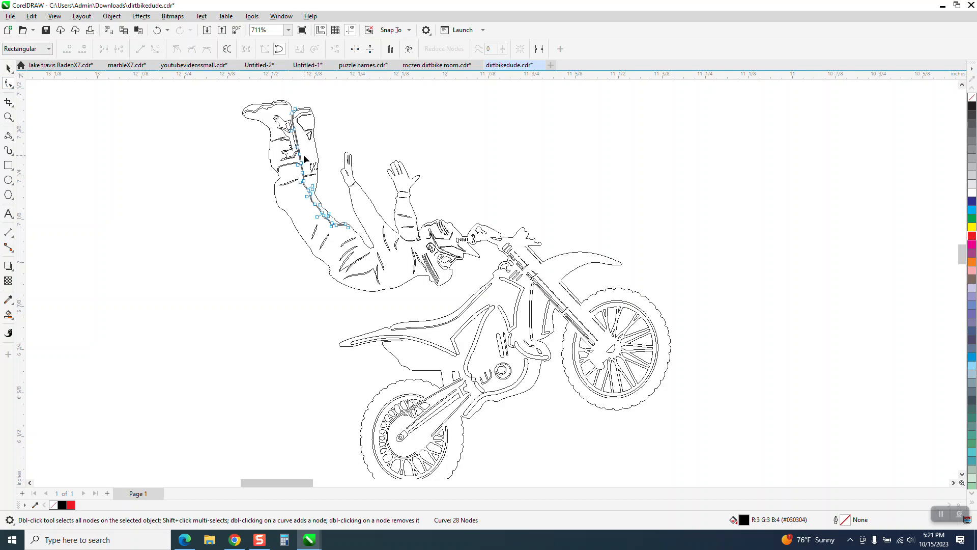
left_click(8, 67)
Select all the curves and nodes of the detailed rider and bike, and apply Join Curves with Extend and a 0.02" gap tolerance
scroll(219, 120, "down", 2)
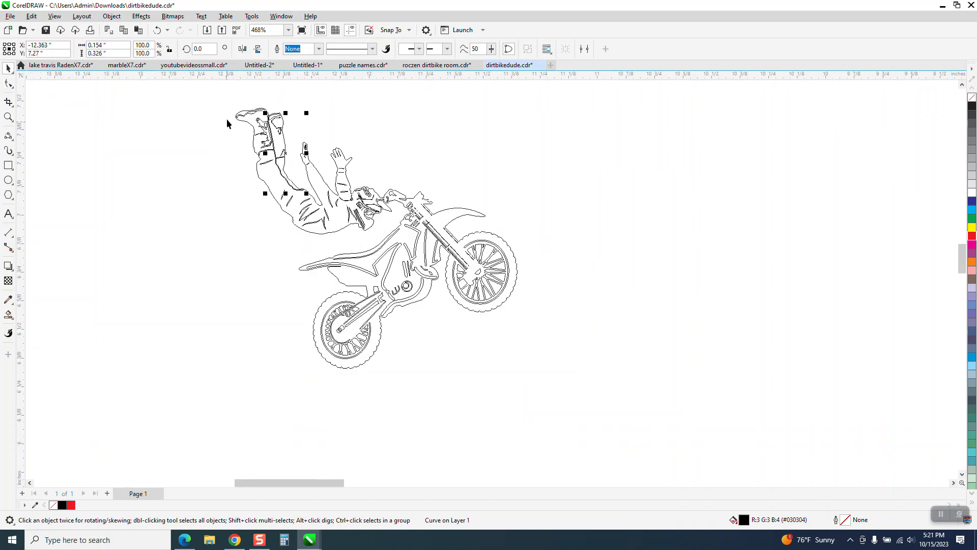
left_click_drag(225, 99, 602, 383)
left_click(8, 83)
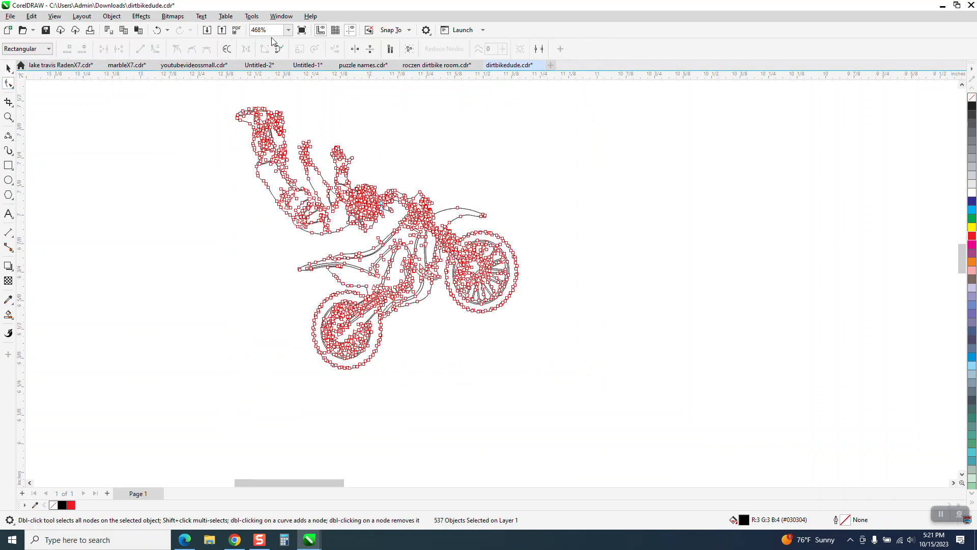
left_click(285, 19)
mouse_move(312, 152)
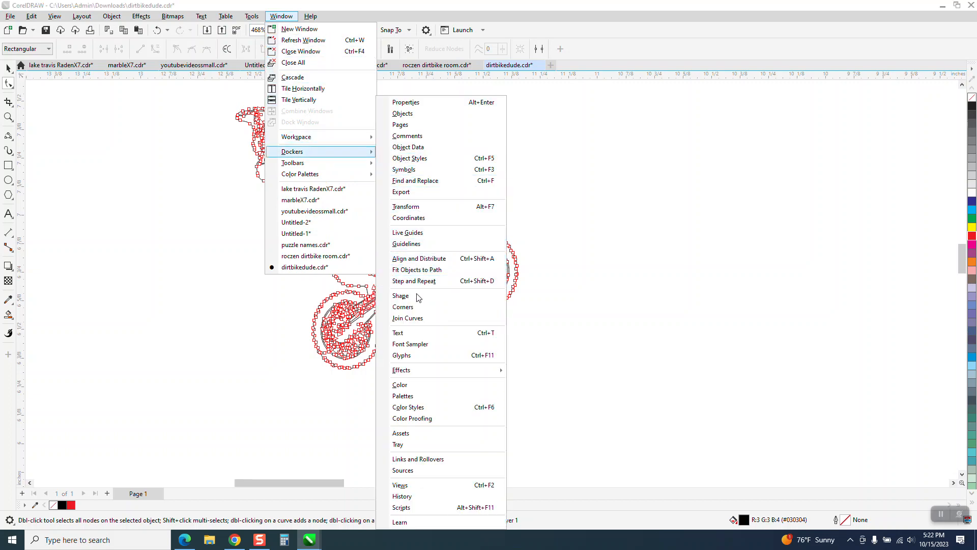
left_click(408, 318)
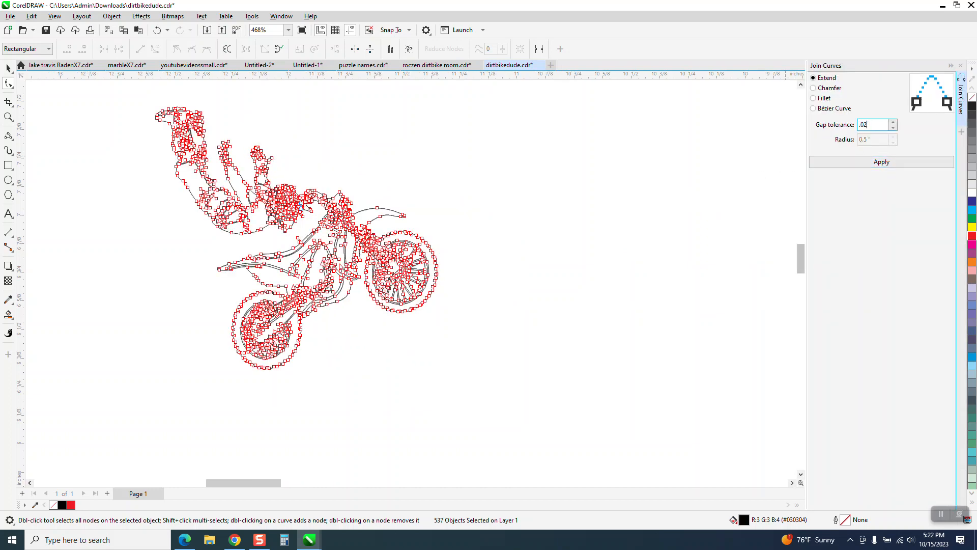
left_click(872, 163)
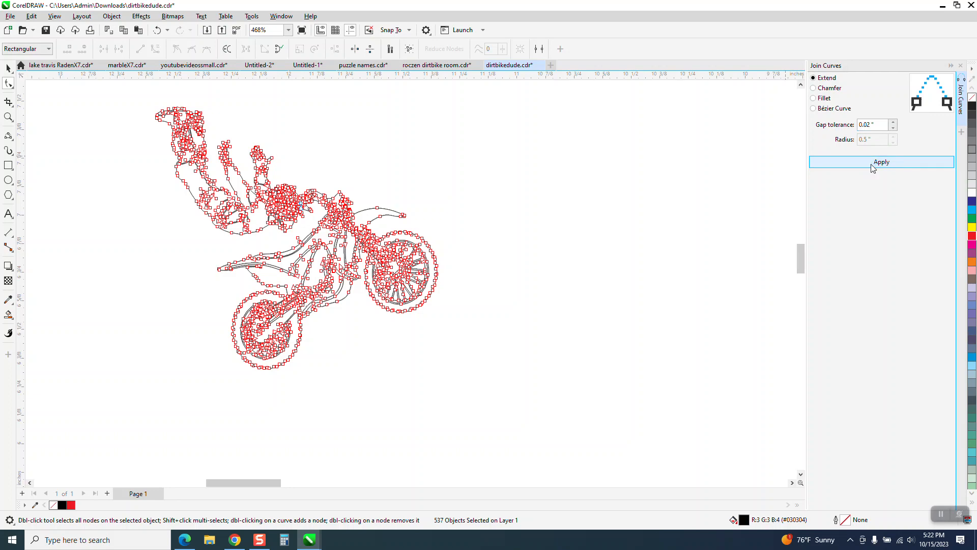
mouse_move(148, 93)
left_mouse_down()
mouse_move(210, 245)
mouse_move(572, 407)
mouse_move(585, 402)
left_mouse_up()
left_click(883, 162)
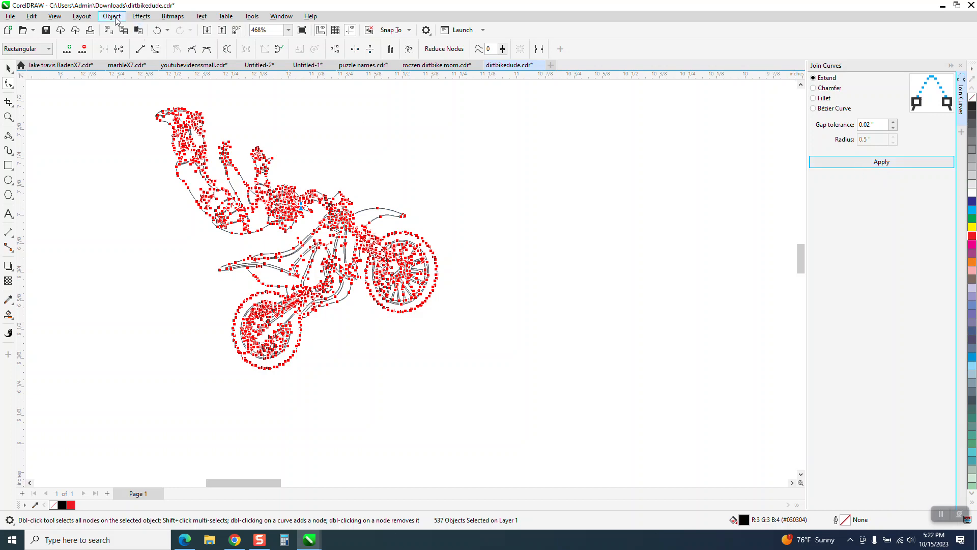
In Enhanced view, remove the fill from all the selected rider and bike curves and give them a black hairline outline
left_click(7, 70)
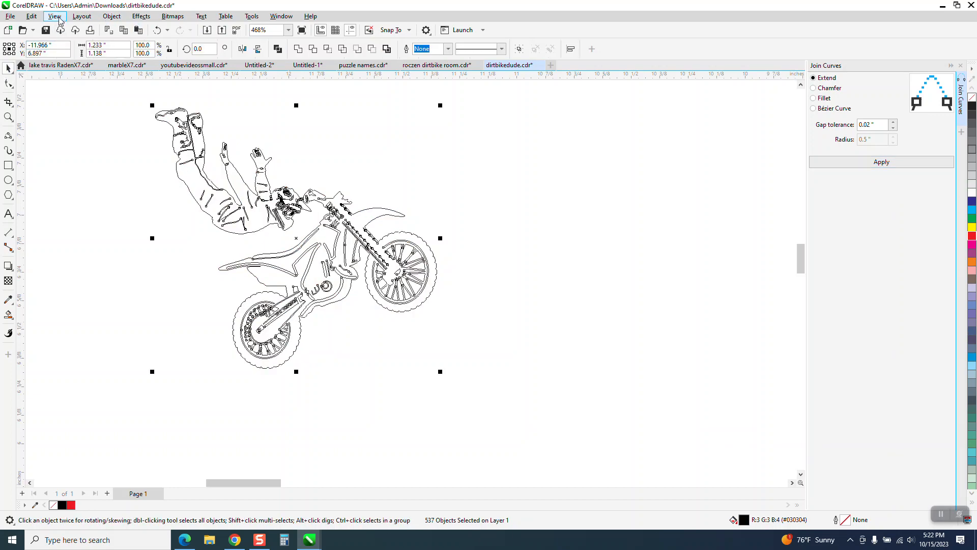
left_click(54, 16)
left_click(72, 51)
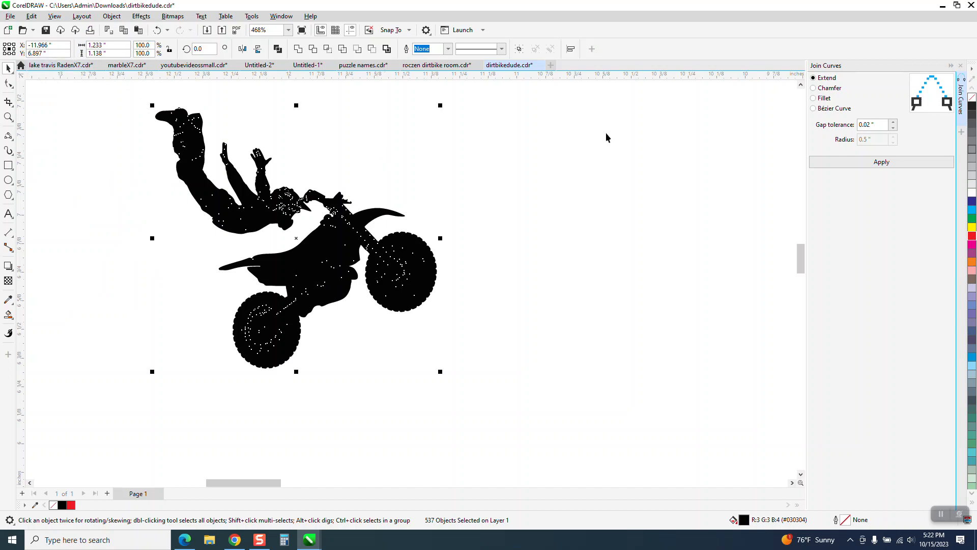
left_click(972, 108)
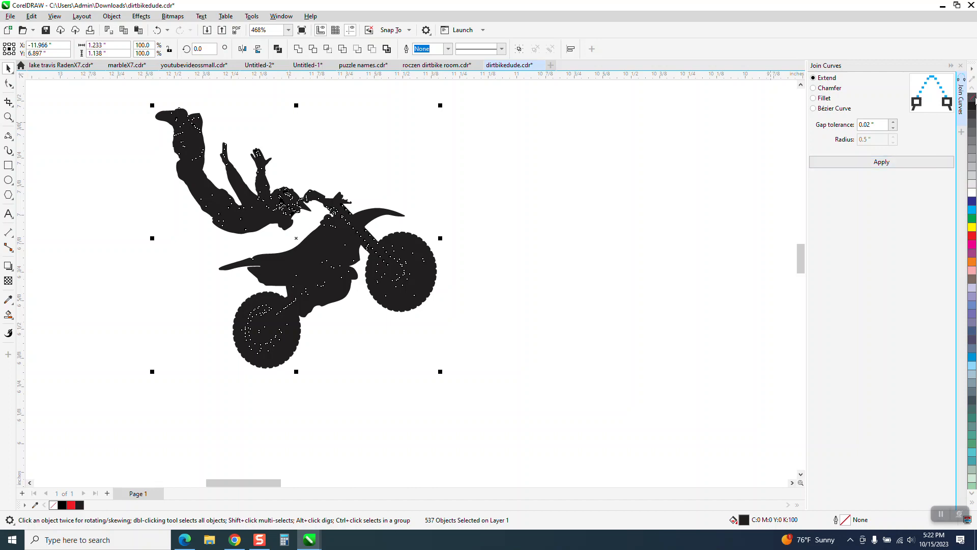
left_click(973, 97)
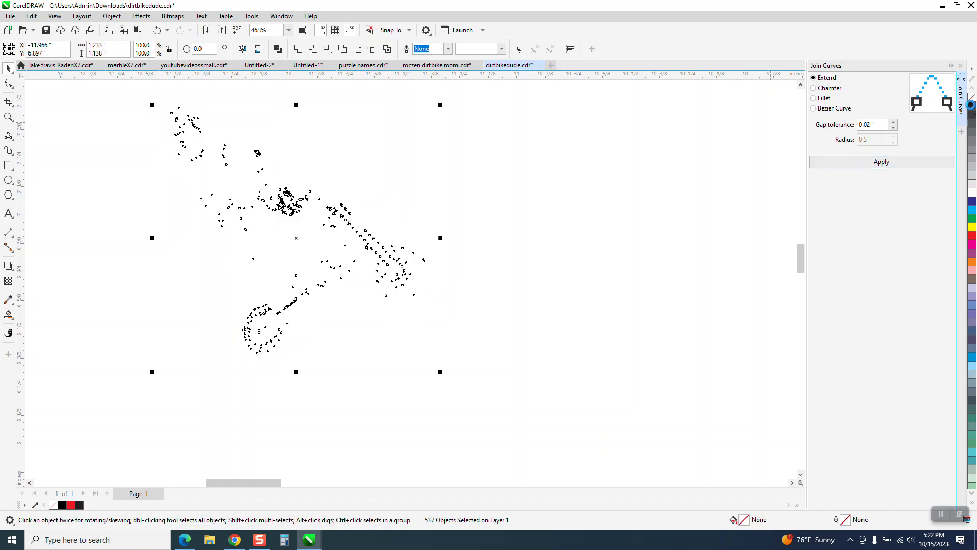
right_click(971, 106)
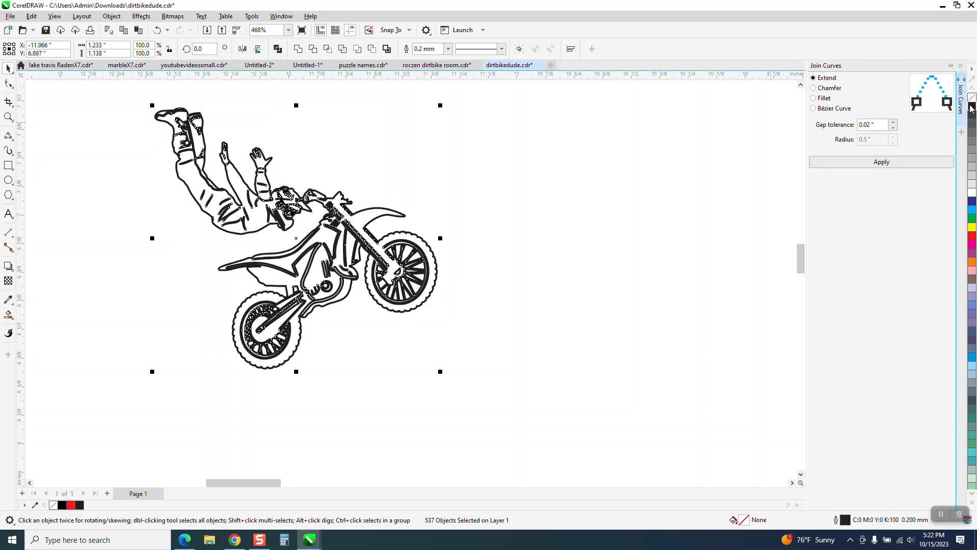
left_click(449, 49)
left_click(427, 65)
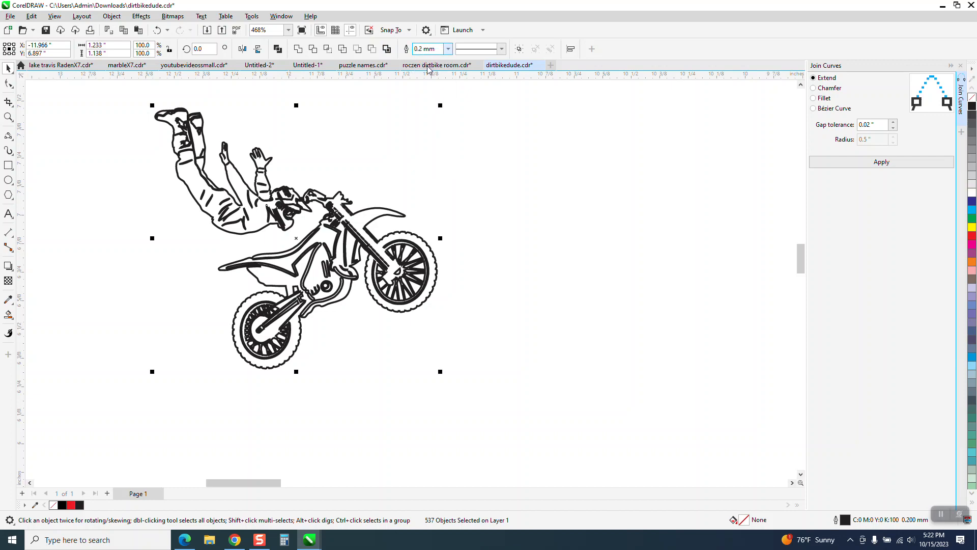
Delete the solid silhouette copy beside the outlined rider, and select all the curves of the outlined rider and bike
scroll(464, 181, "down", 7)
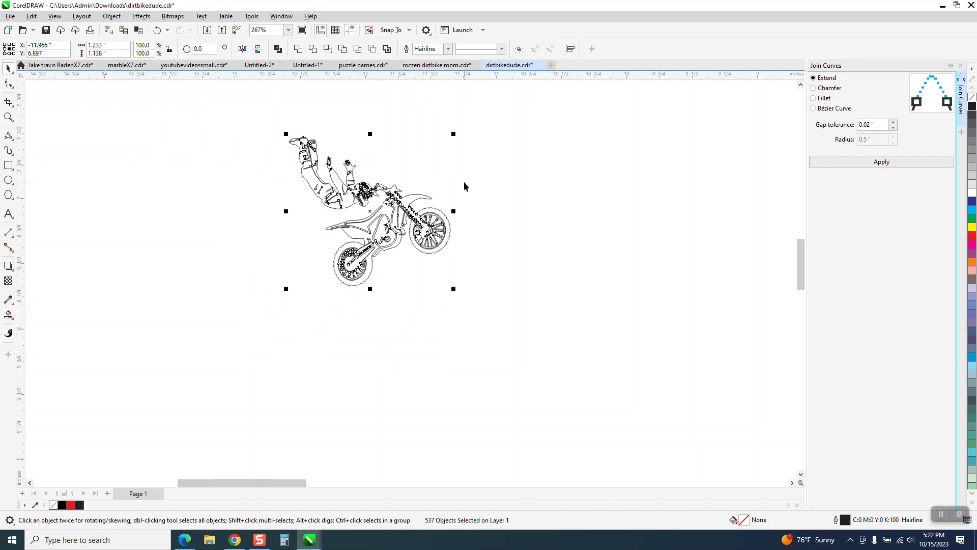
scroll(127, 204, "down", 2)
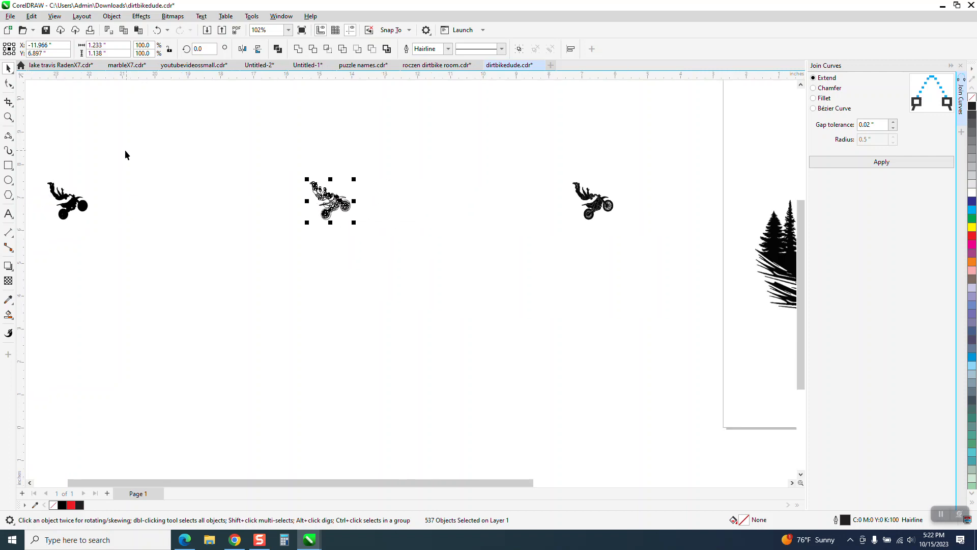
left_click_drag(124, 149, 156, 233)
key("Delete")
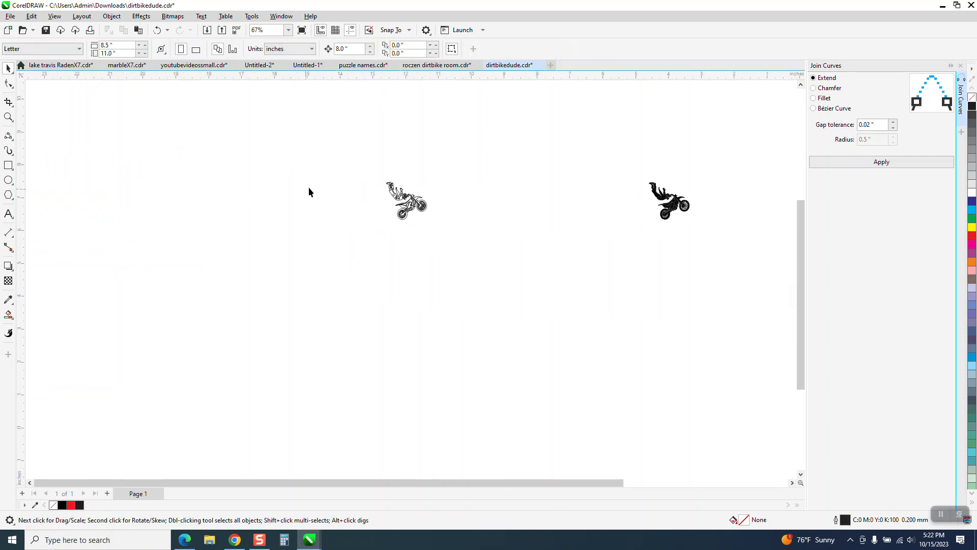
left_click_drag(417, 251, 431, 252)
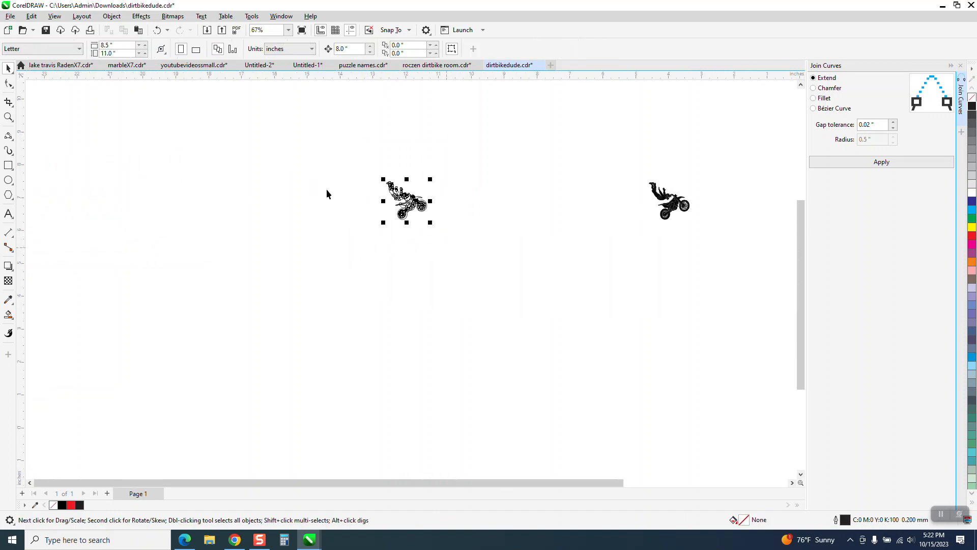
Deselect everything and set the nudge distance to 2.0 inches
left_click(302, 160)
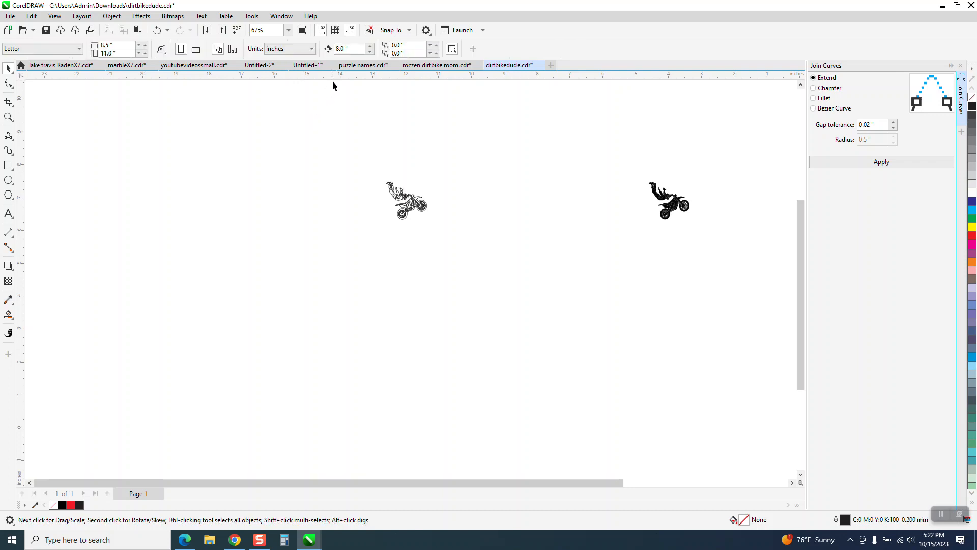
double_click(350, 49)
type("2")
Smart Fill the outlined rider and bike in black with no outline, and nudge the filled copy 2 inches left
left_click(9, 117)
left_click_drag(387, 178, 489, 233)
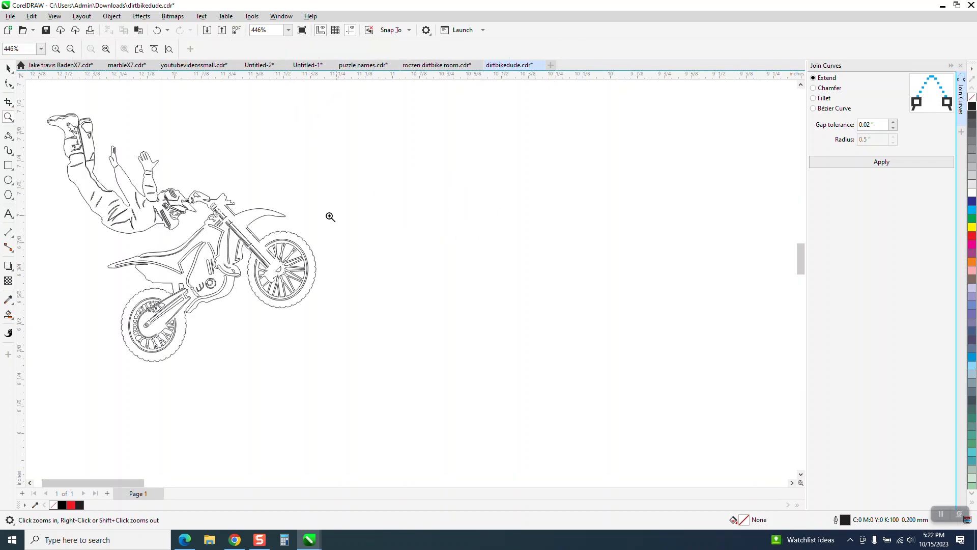
scroll(224, 230, "down", 2)
left_click_drag(67, 144, 351, 321)
left_click(8, 314)
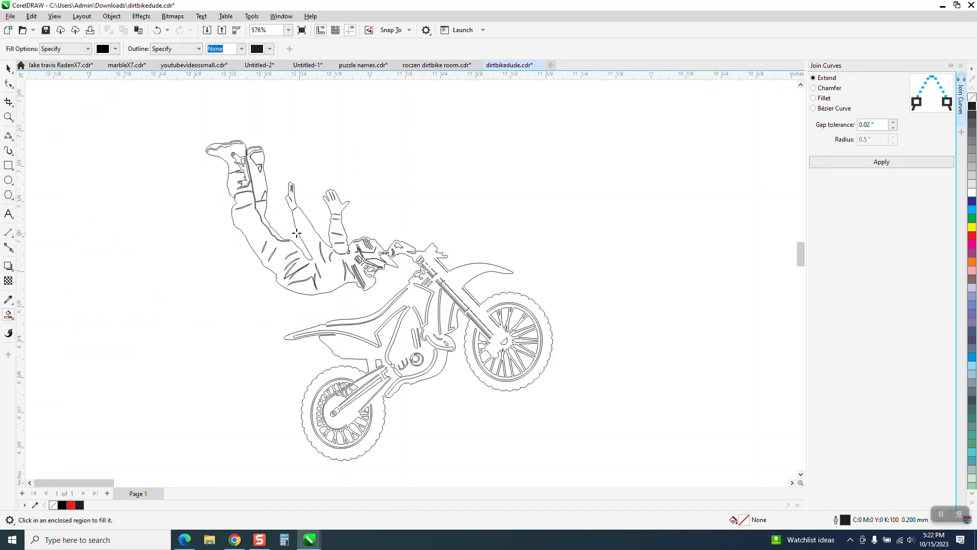
left_click(54, 17)
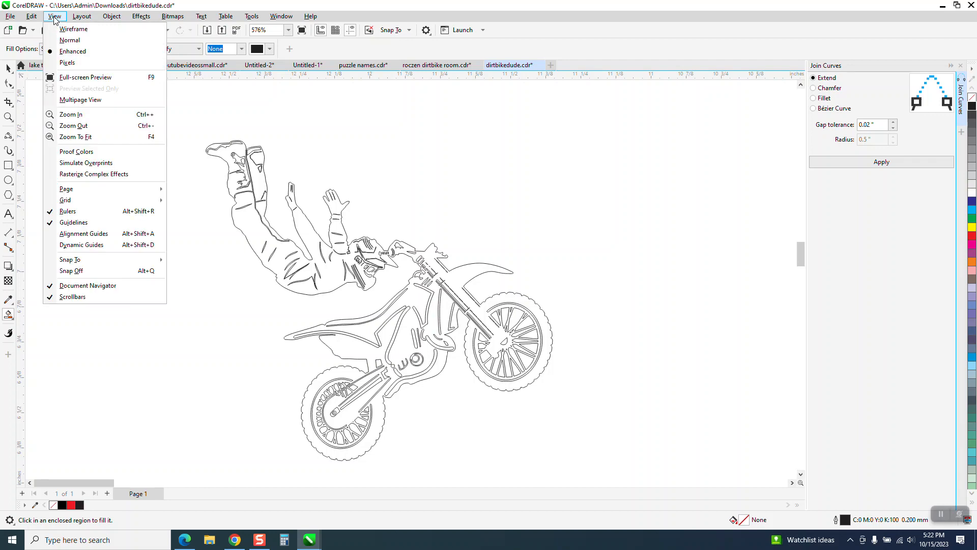
left_click(244, 227)
scroll(511, 214, "down", 4)
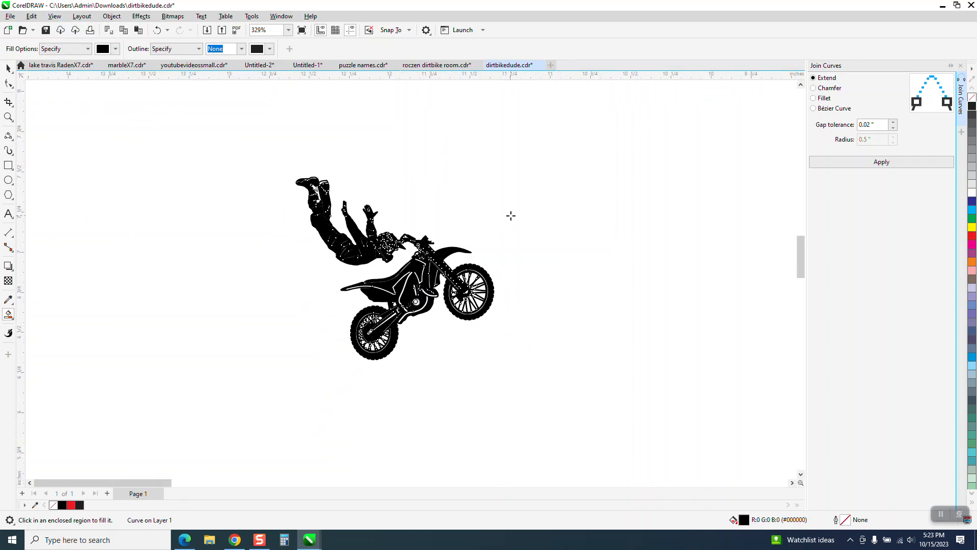
scroll(511, 213, "down", 2)
left_click(8, 117)
left_click_drag(286, 194, 412, 275)
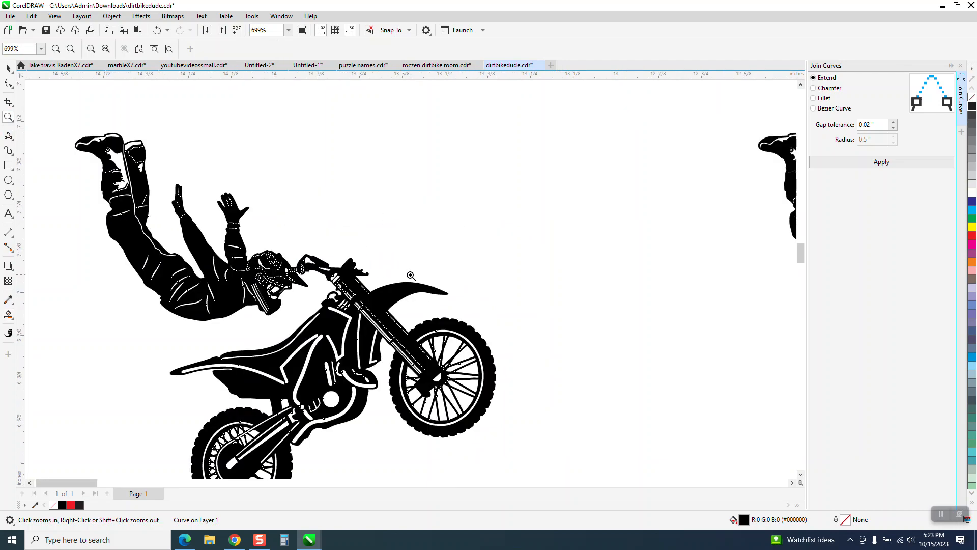
Draw a rectangle about 1.76 by 1.25 inches around the moved black rider copy and fill it yellow
scroll(239, 169, "down", 1)
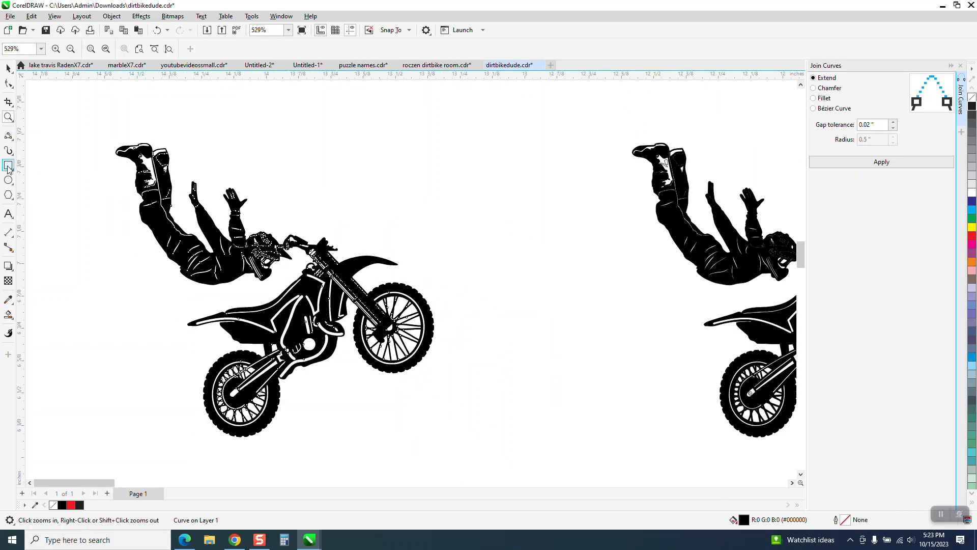
left_click(8, 165)
left_click_drag(95, 136, 549, 459)
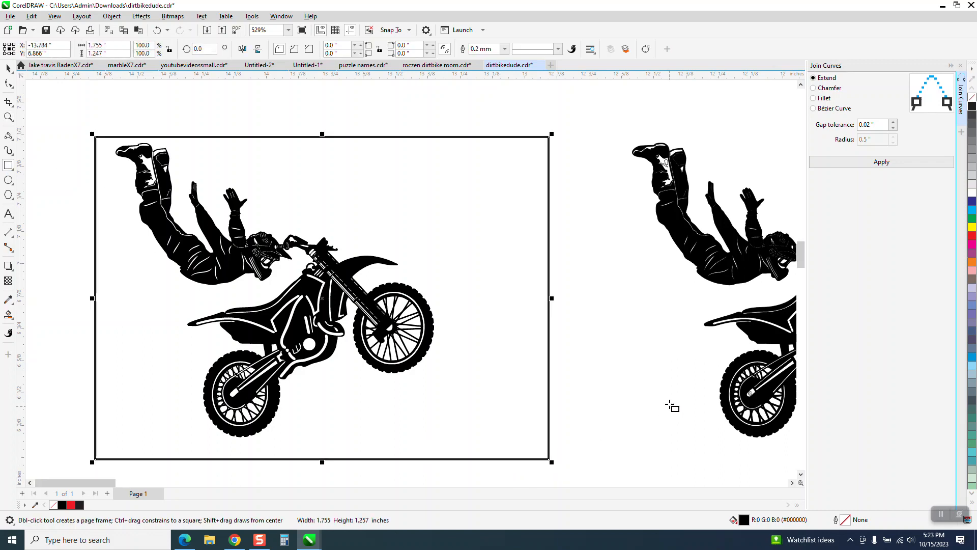
left_click(972, 228)
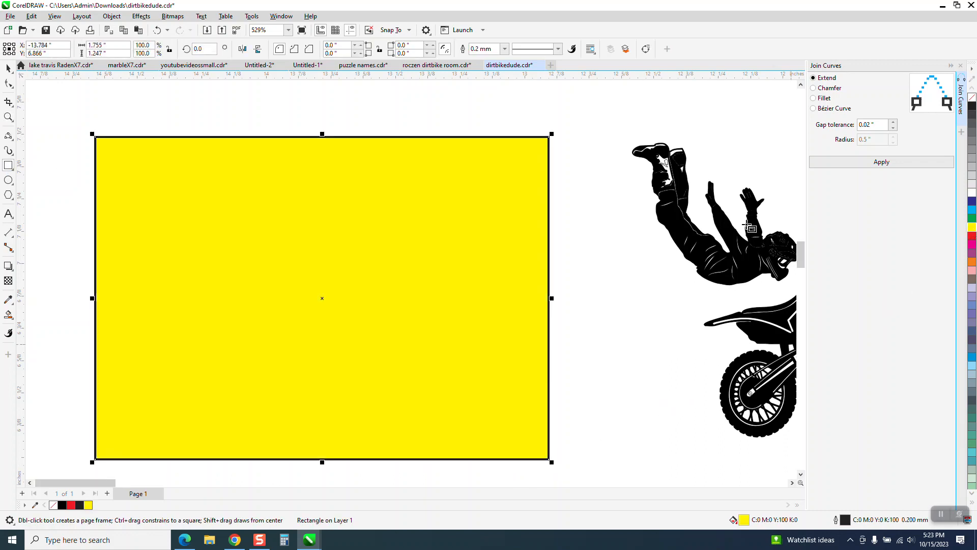
Send the yellow rectangle to the back of the page to check the gaps in the rider, and delete it
left_click(115, 17)
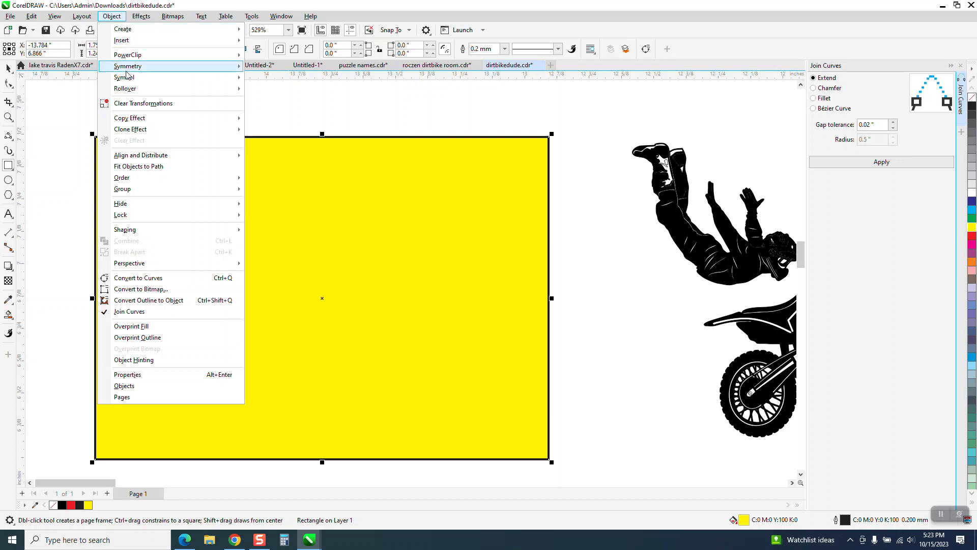
mouse_move(119, 183)
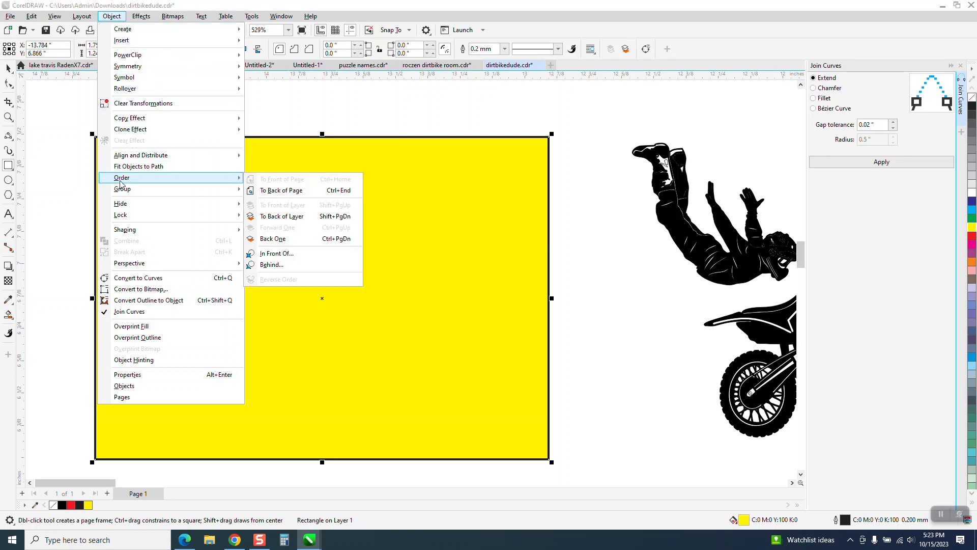
left_click(304, 193)
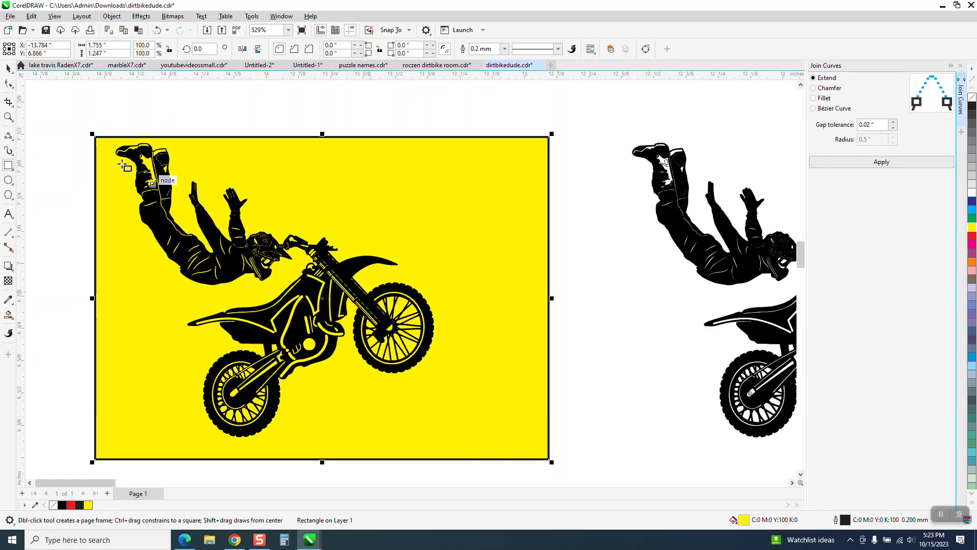
left_click(8, 68)
key("Delete")
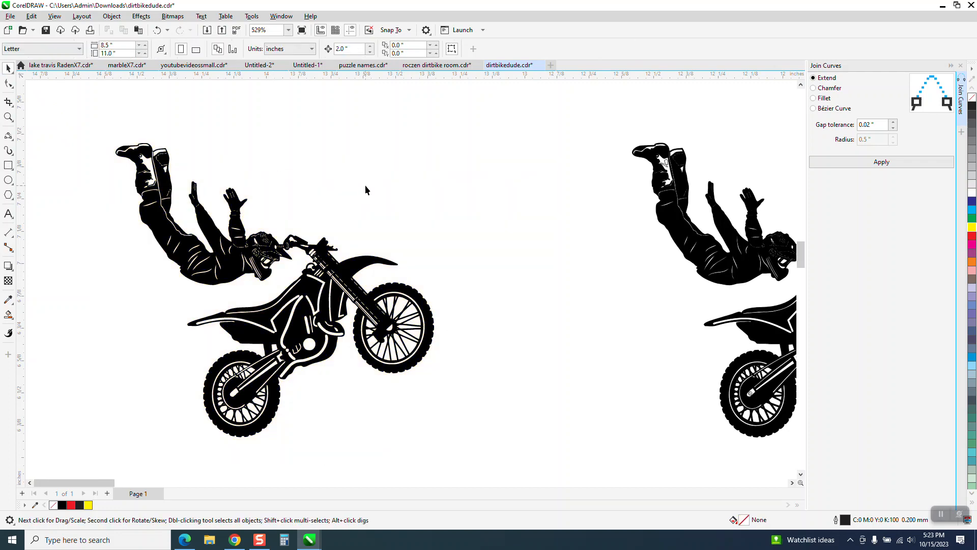
Set the document's default outline width for graphic objects to Hairline
key("F11")
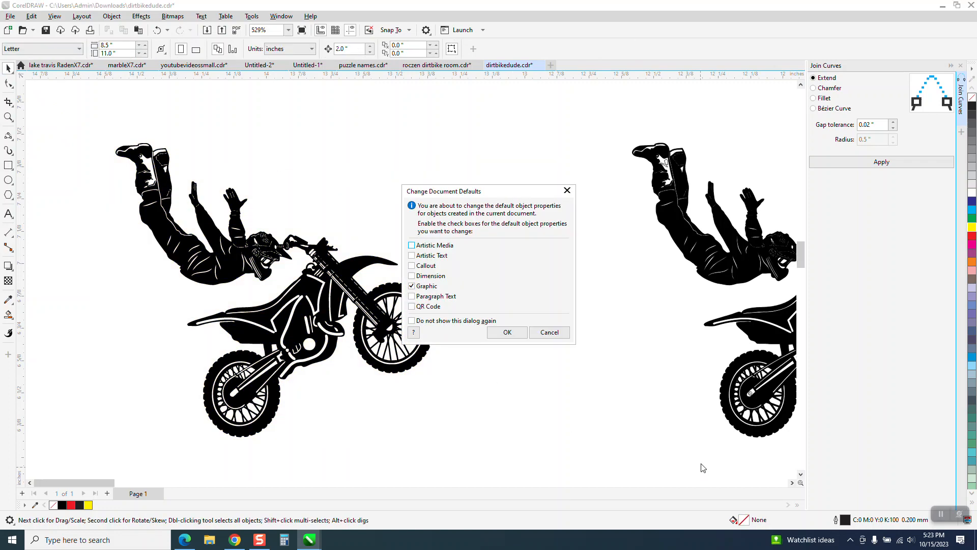
left_click(512, 332)
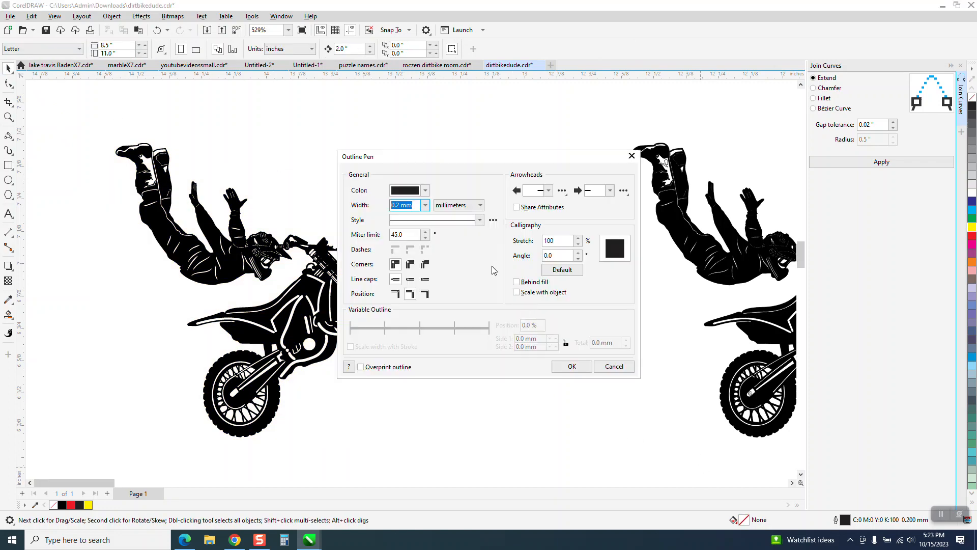
left_click(427, 205)
key("Up")
key("Up")
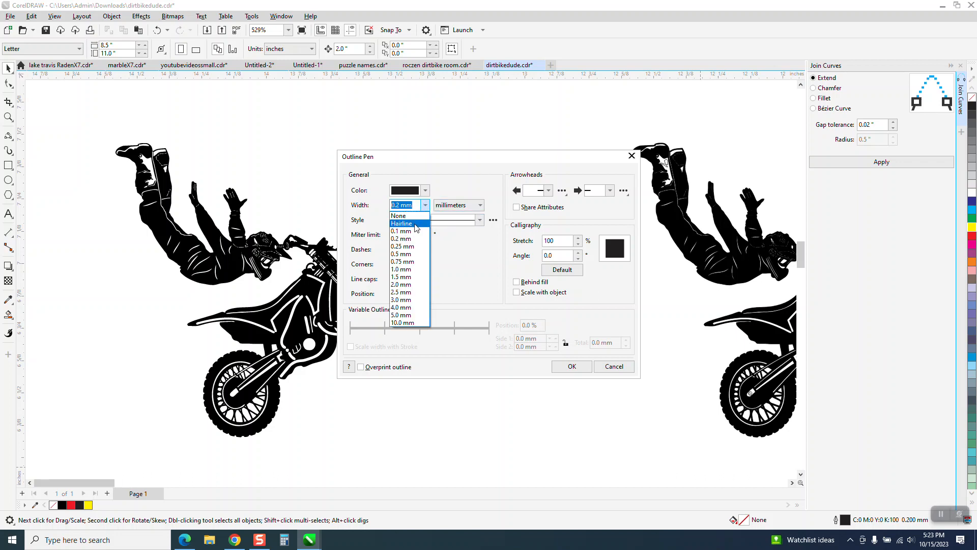
key("Return")
Set the default outline color to red (R255 G0 B0) from the RGB Palette and apply the outline settings
left_click(426, 191)
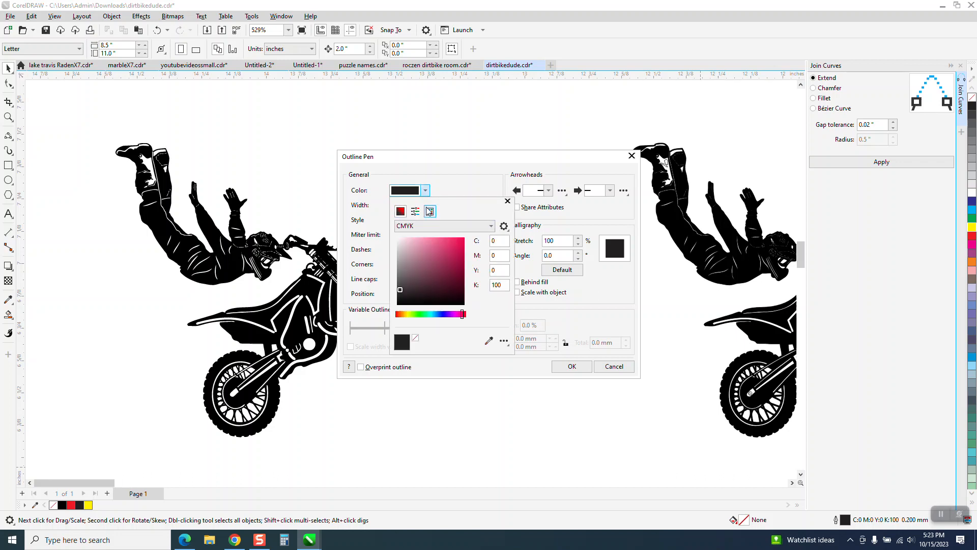
left_click(430, 211)
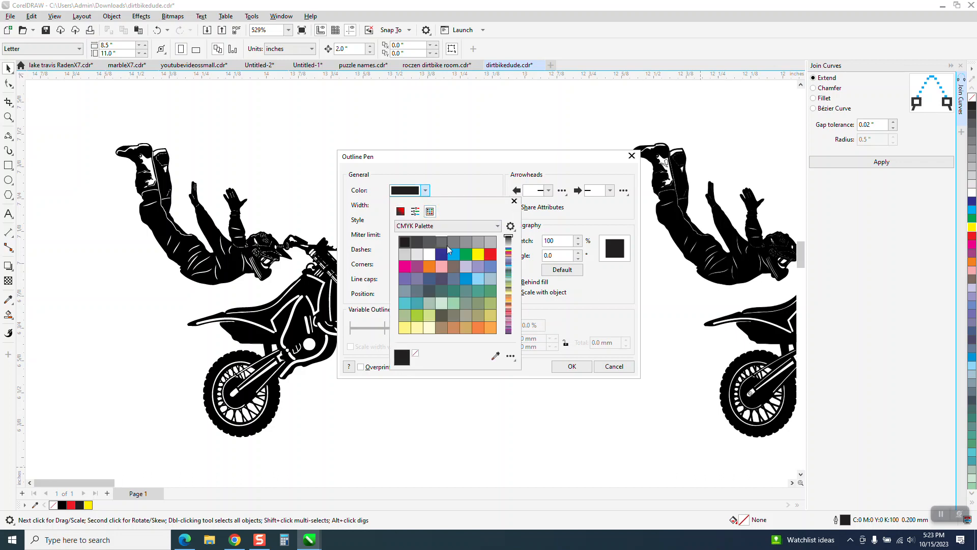
left_click(498, 226)
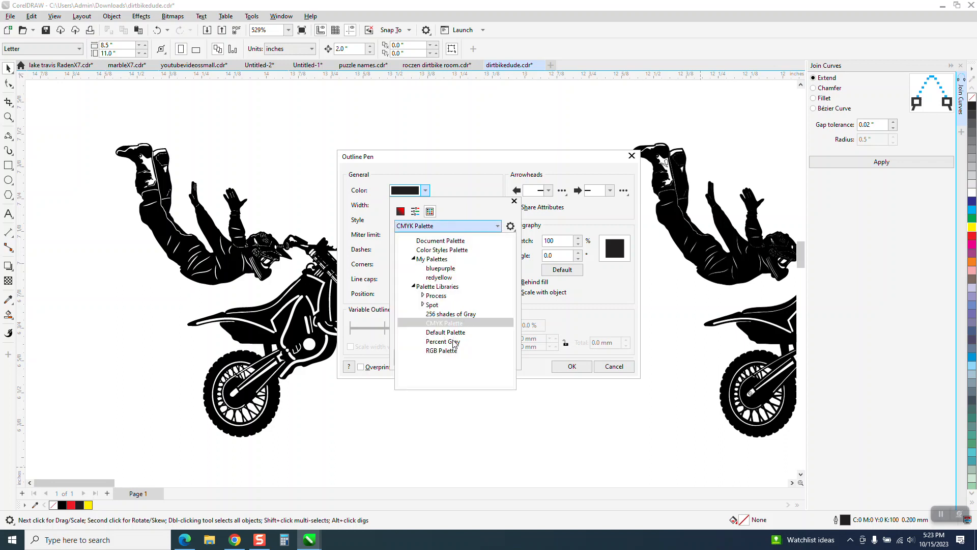
left_click(442, 351)
left_click(490, 254)
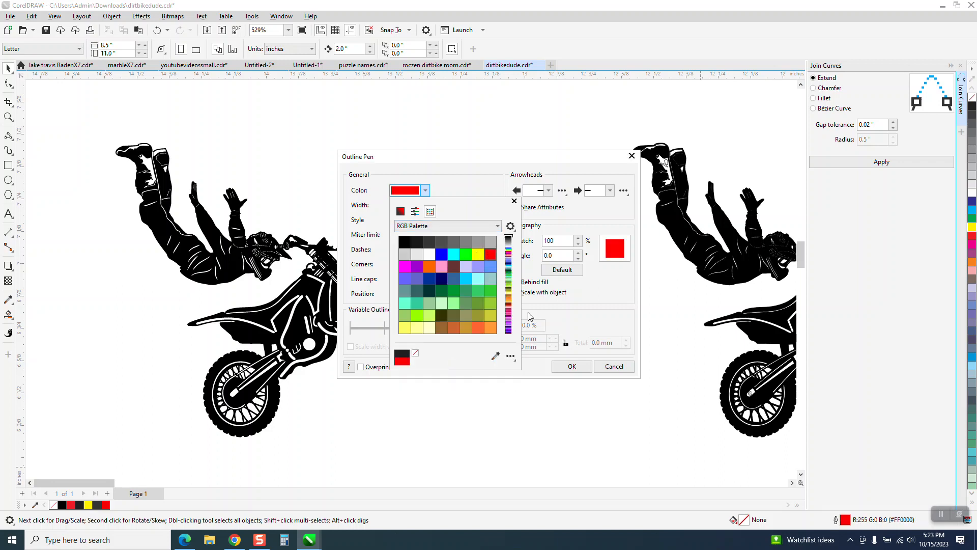
left_click(567, 366)
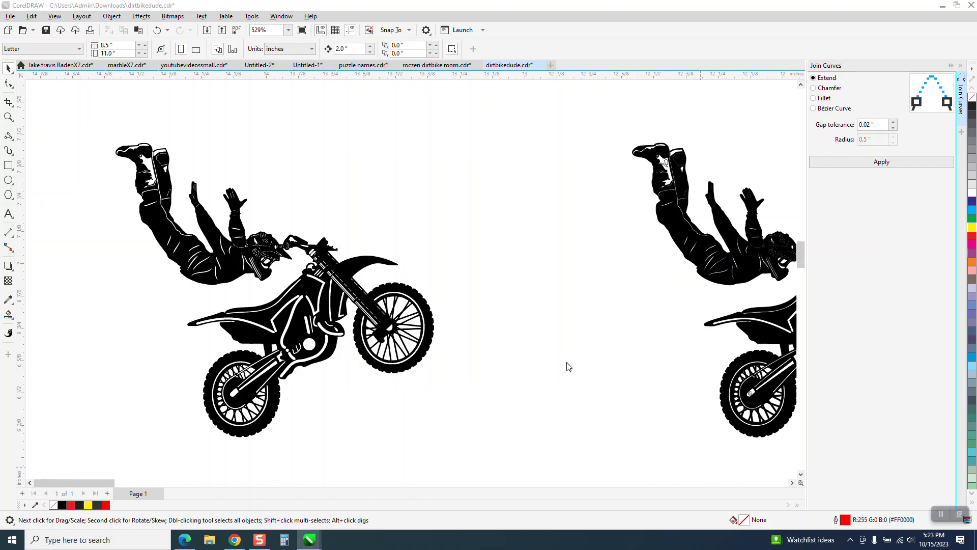
Draw a test rectangle about 0.17 by 0.19 inches above the bike's front wheel to check the default outline, and delete it
left_click(10, 167)
left_click_drag(381, 173, 426, 222)
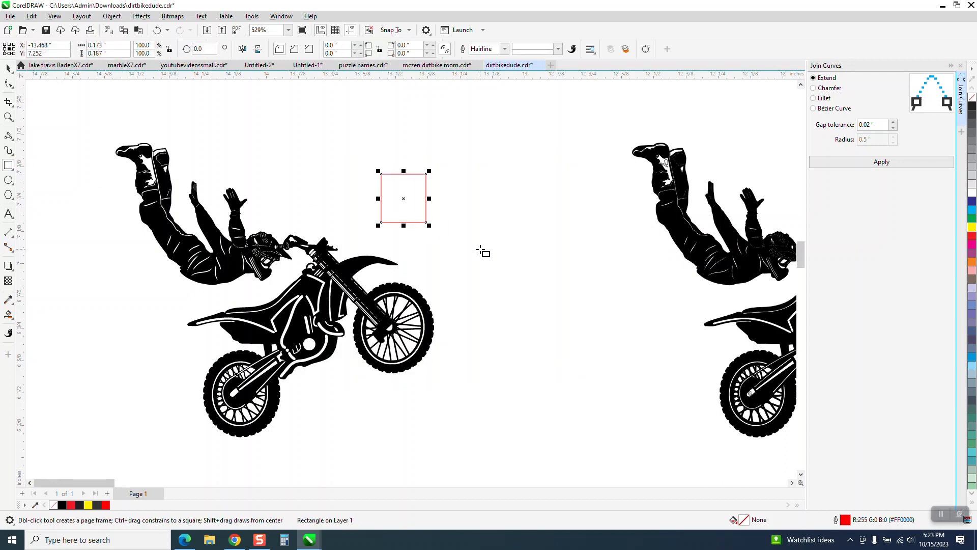
key("Delete")
Draw a rectangle about 2.03 by 1.40 inches around the moved black rider copy
left_click(13, 73)
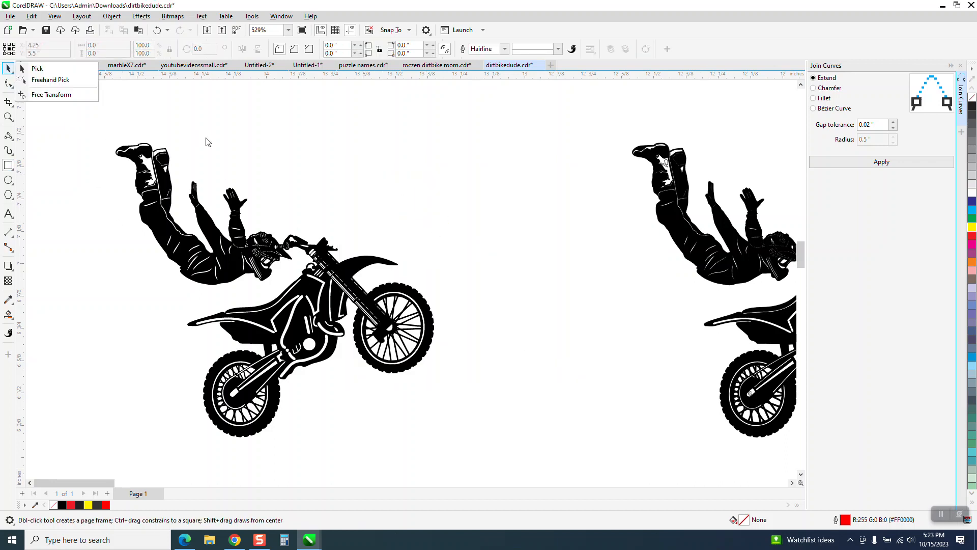
scroll(212, 147, "down", 1)
left_click(170, 121)
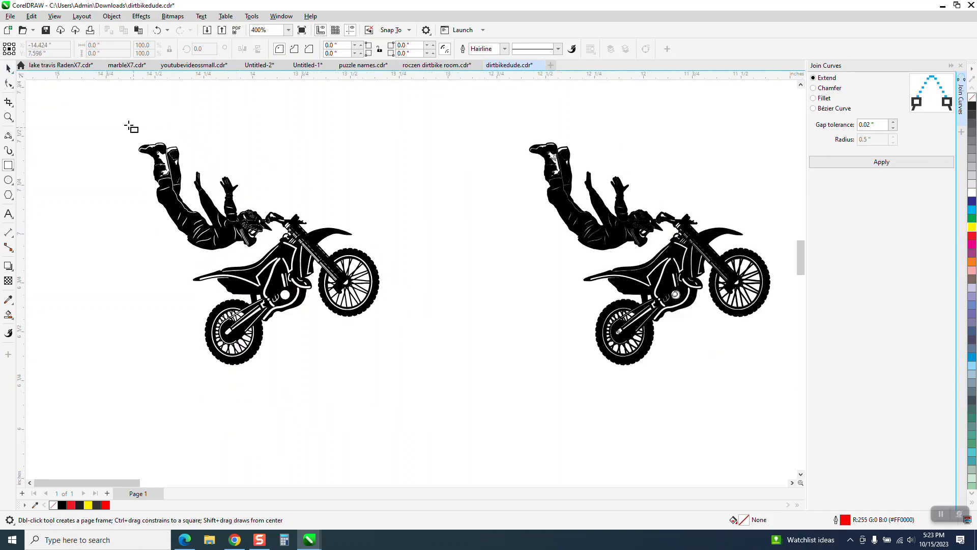
left_click(8, 68)
scroll(291, 173, "down", 1)
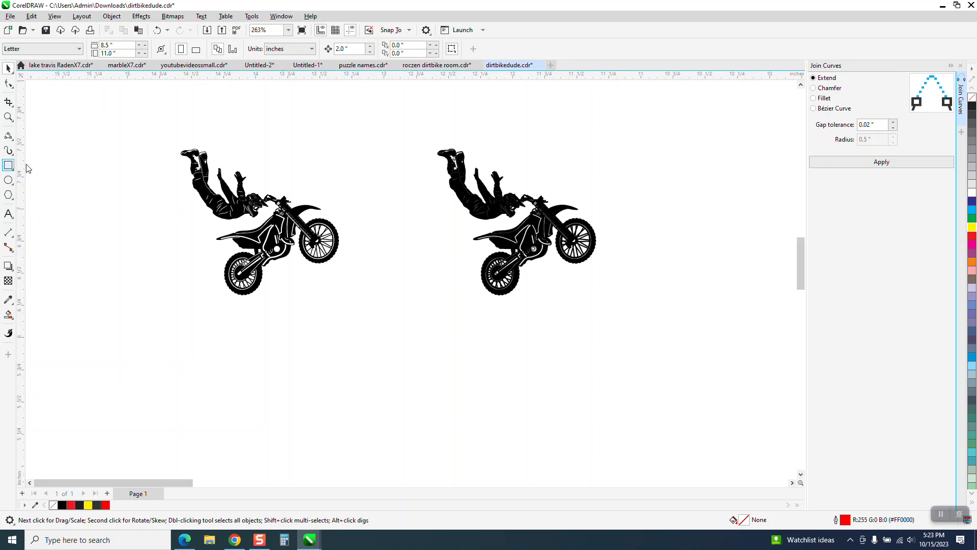
mouse_move(147, 140)
left_mouse_down()
mouse_move(406, 308)
mouse_move(407, 320)
left_mouse_up()
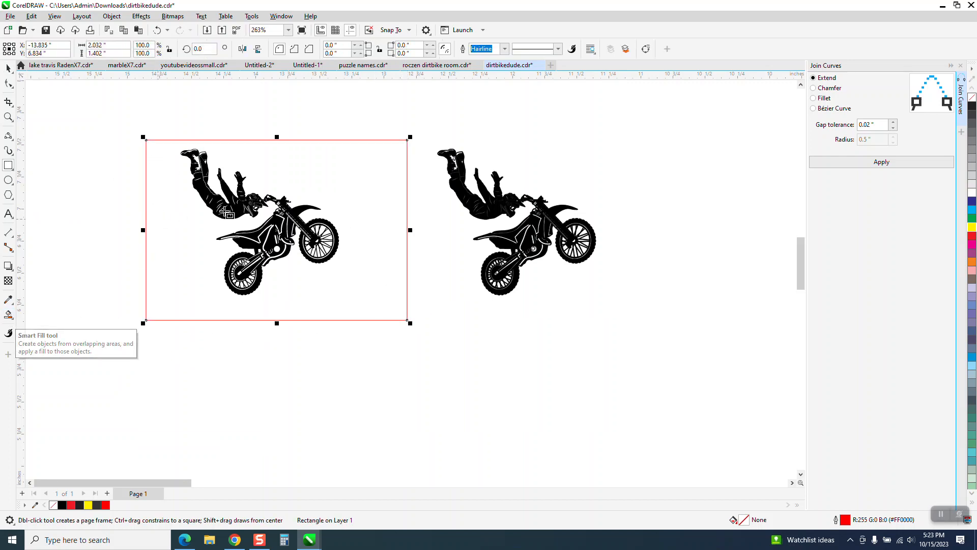
Smart Fill the background between the rectangle and the rider with cyan from the RGB Palette, and nudge that fill 2 inches left
left_click(13, 319)
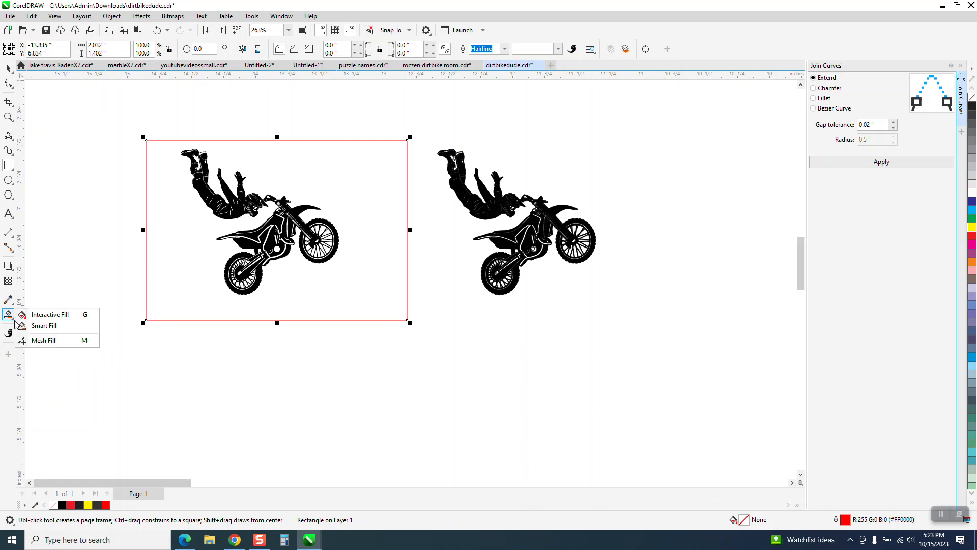
left_click(40, 325)
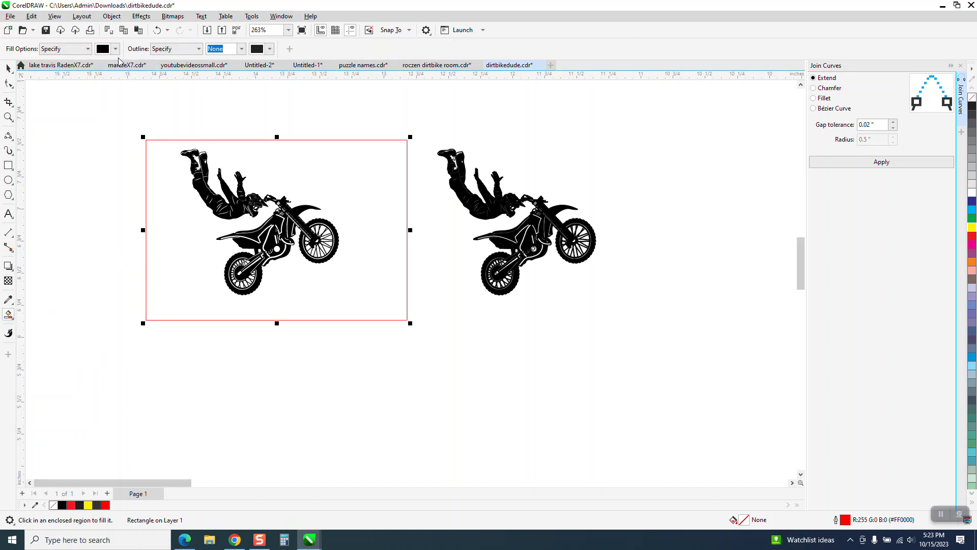
left_click(115, 49)
left_click(159, 112)
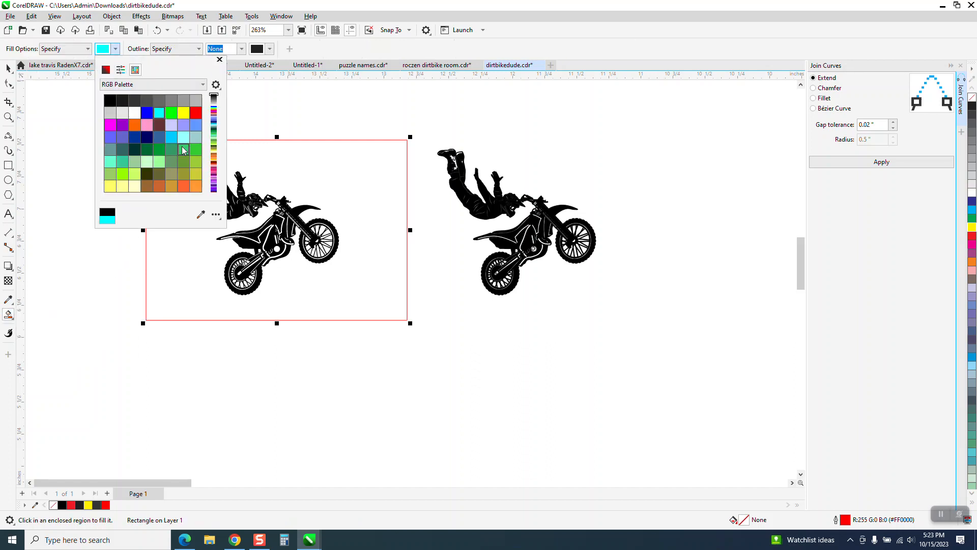
left_click(283, 170)
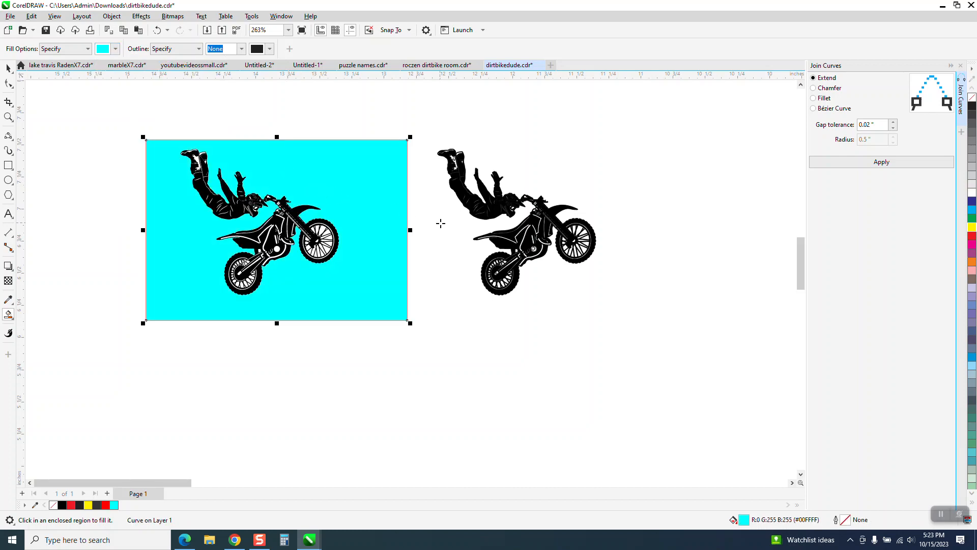
key("Left")
Smart Fill the rider-shaped hole in the cyan background with cyan, and nudge the silhouette 2 inches down and 2 inches right
scroll(501, 249, "down", 2)
left_click(248, 245)
key("Down")
key("Right")
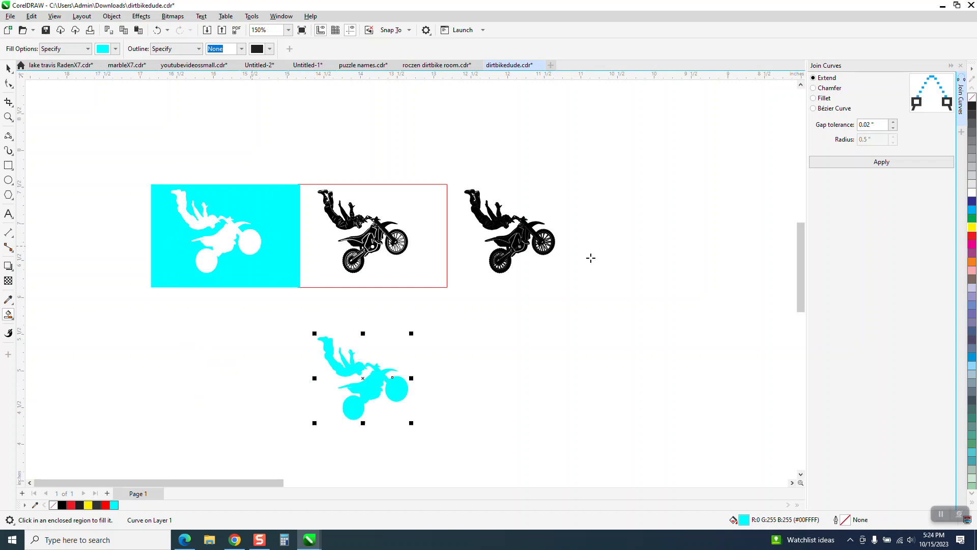
Remove the fill from the cyan rider silhouette and give it a red outline
left_click(972, 97)
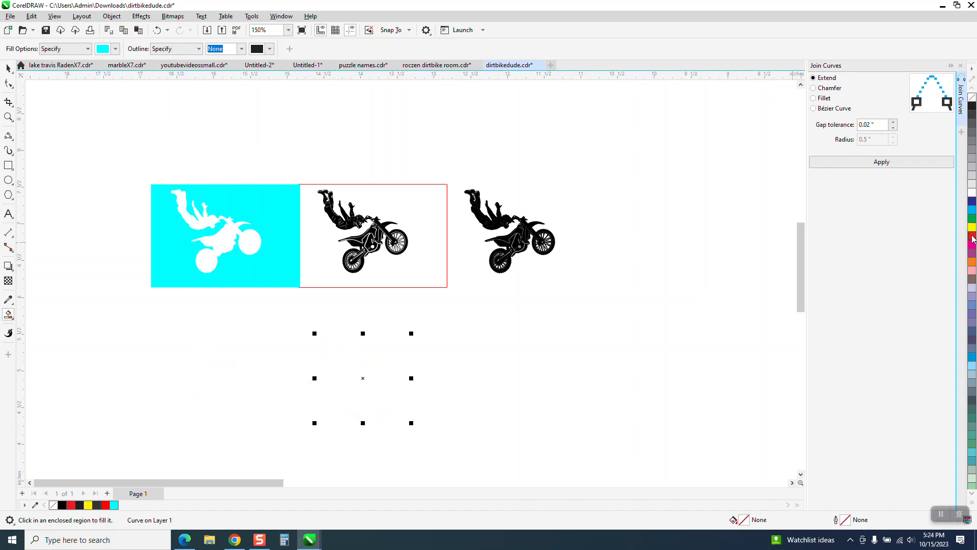
right_click(972, 236)
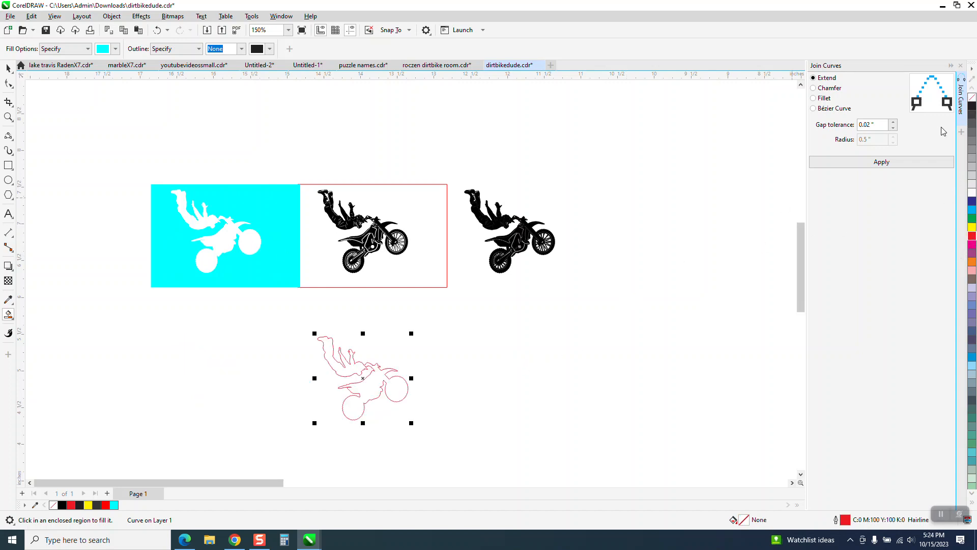
Apply a one-step outside contour with a 0.01-inch offset to the red rider silhouette
left_click(956, 68)
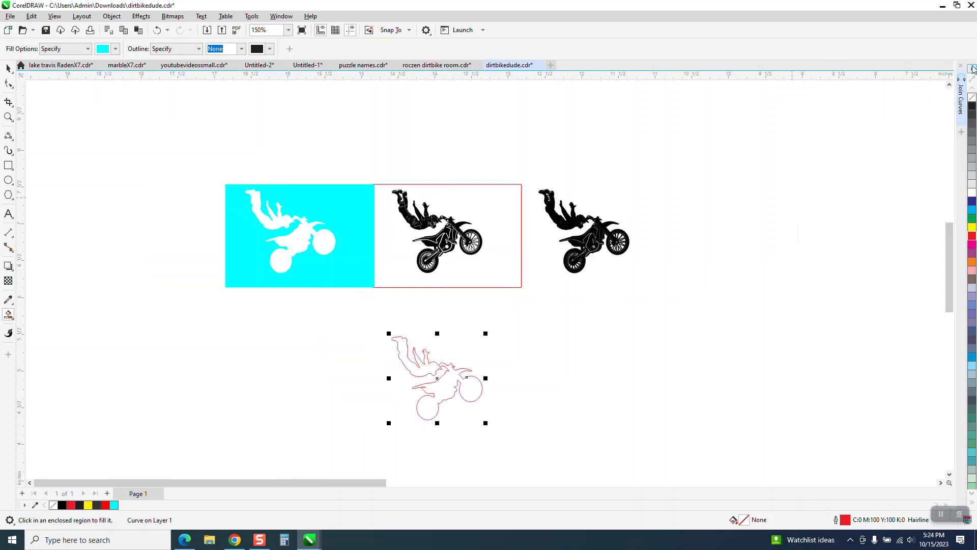
left_click(145, 16)
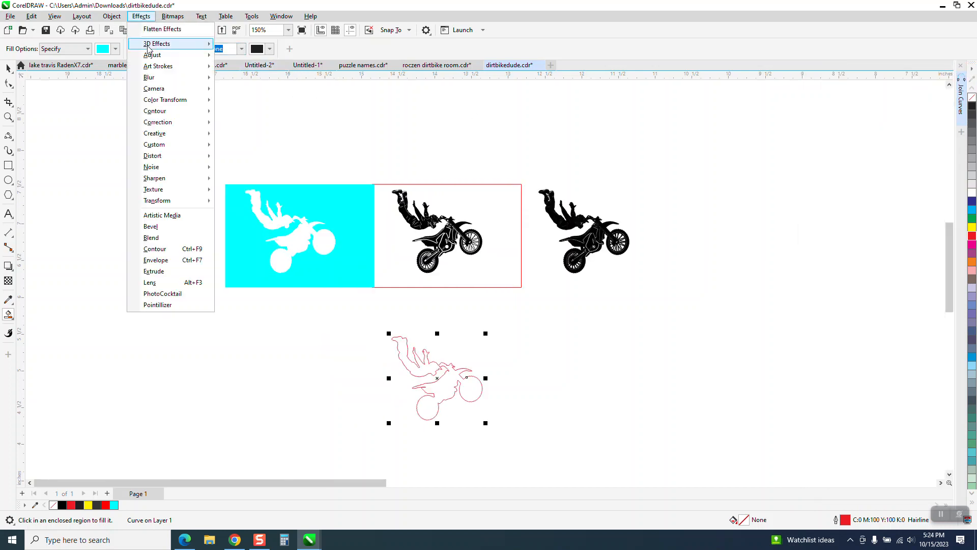
left_click(152, 248)
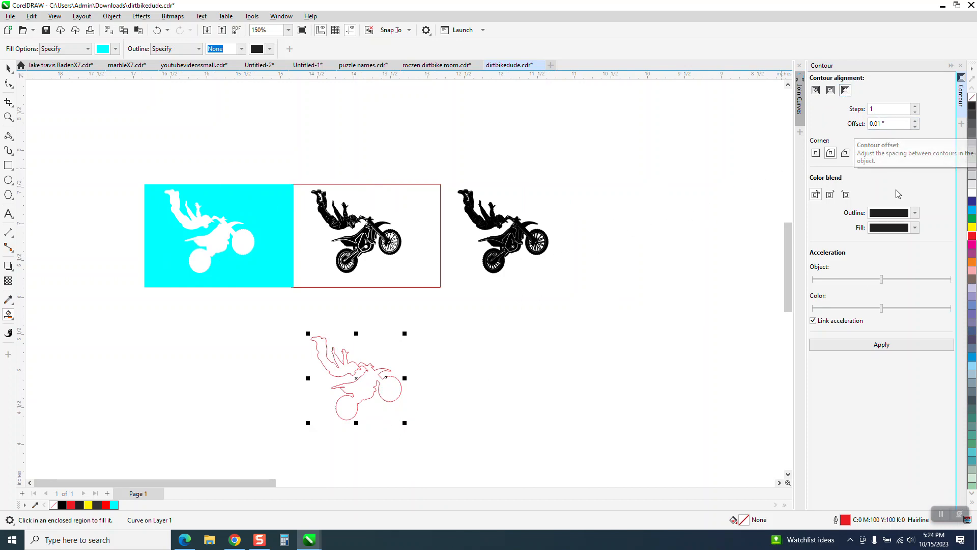
left_click(882, 345)
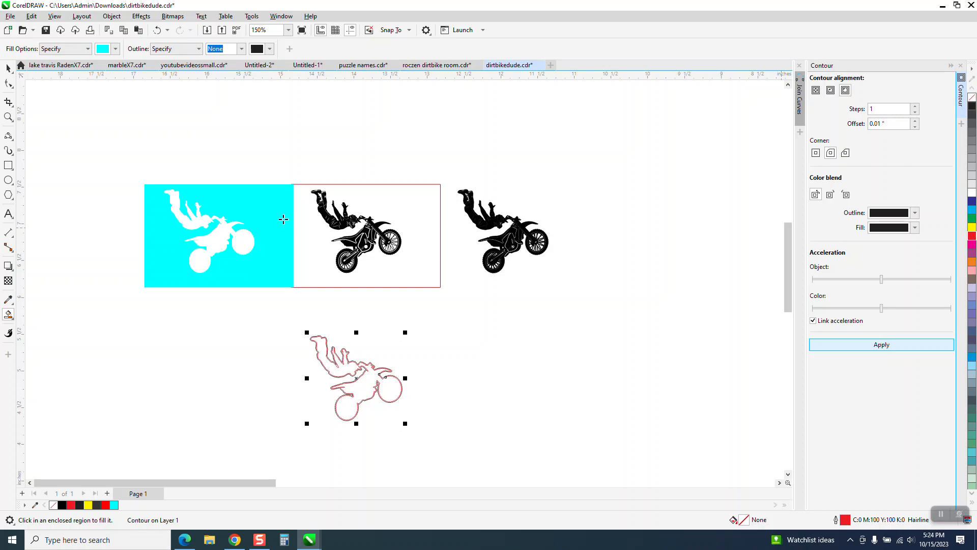
Break the contour apart from the red silhouette and nudge the original silhouette 2 inches right
left_click(8, 117)
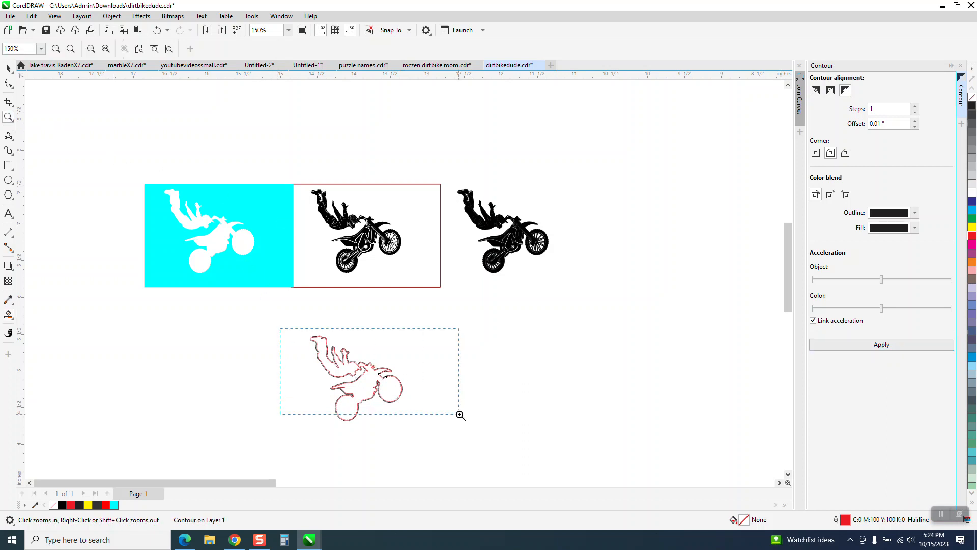
left_click_drag(460, 415, 461, 415)
left_click(8, 67)
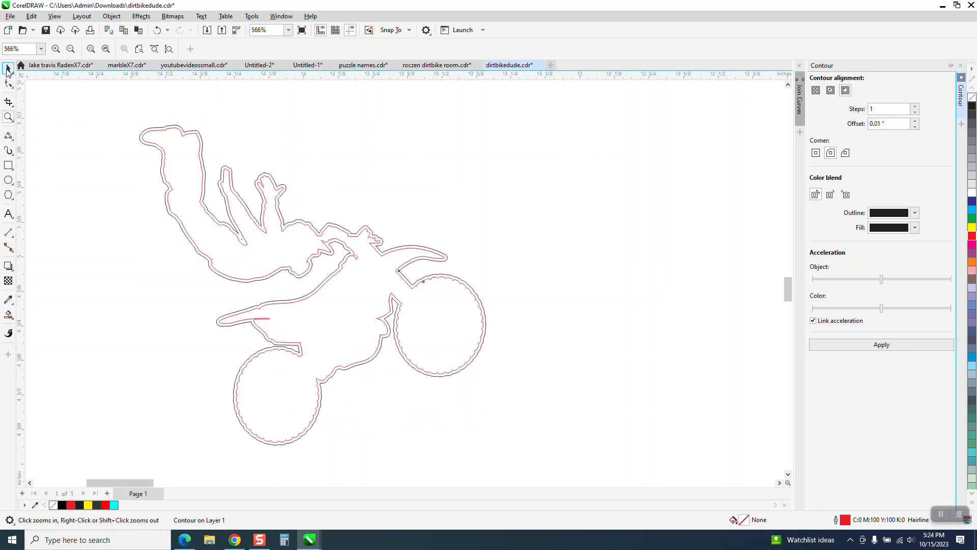
left_click(201, 140)
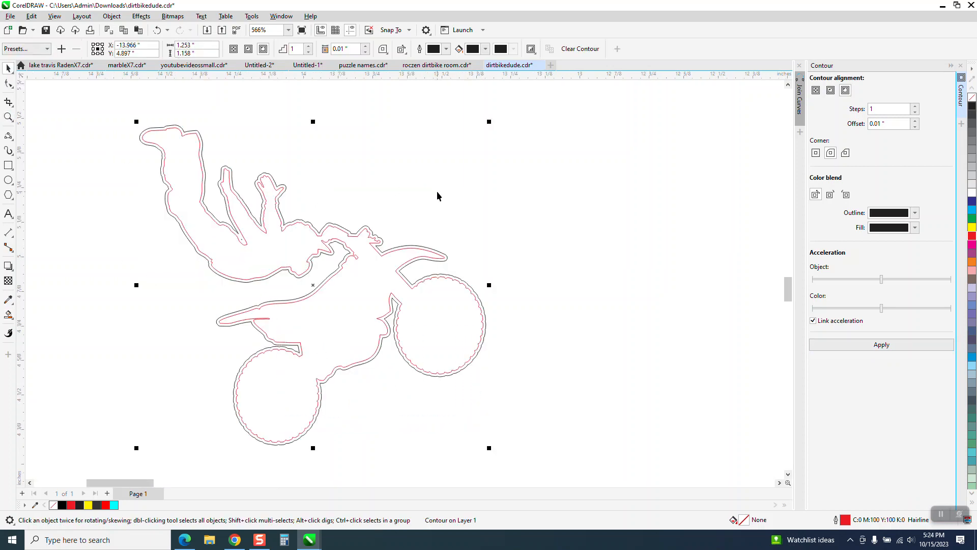
left_click(116, 16)
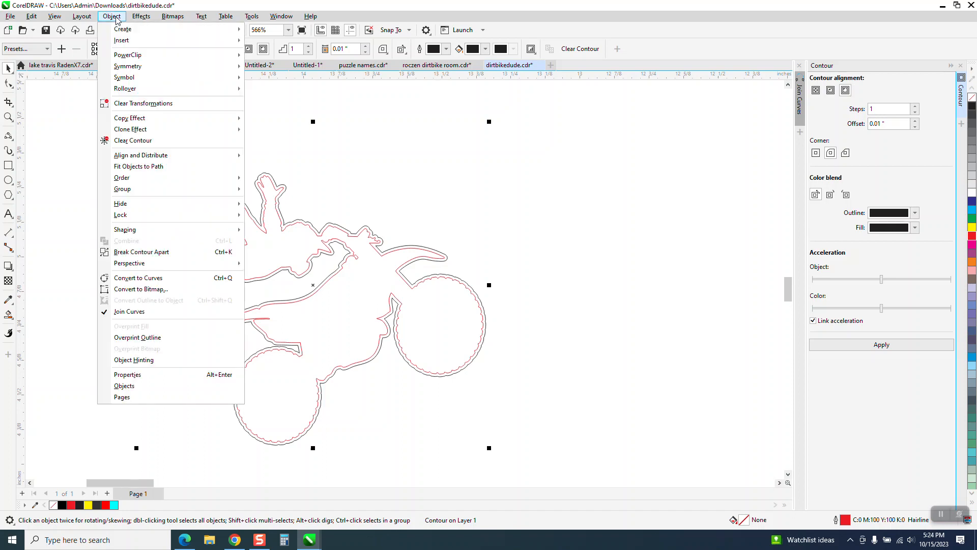
left_click(133, 252)
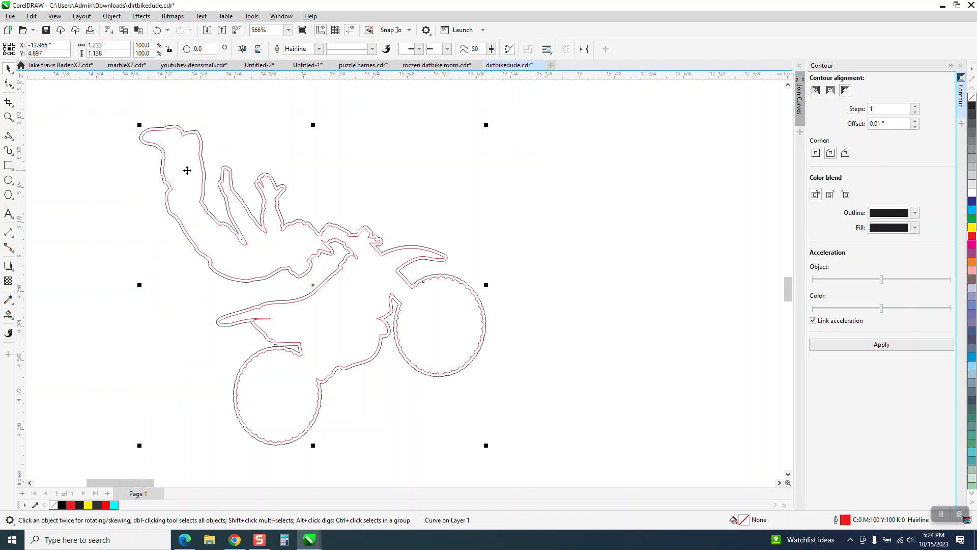
key("Right")
Give the separated black contour a red outline and nudge it 2 inches up around the black rider
scroll(305, 312, "down", 1)
left_click(328, 281)
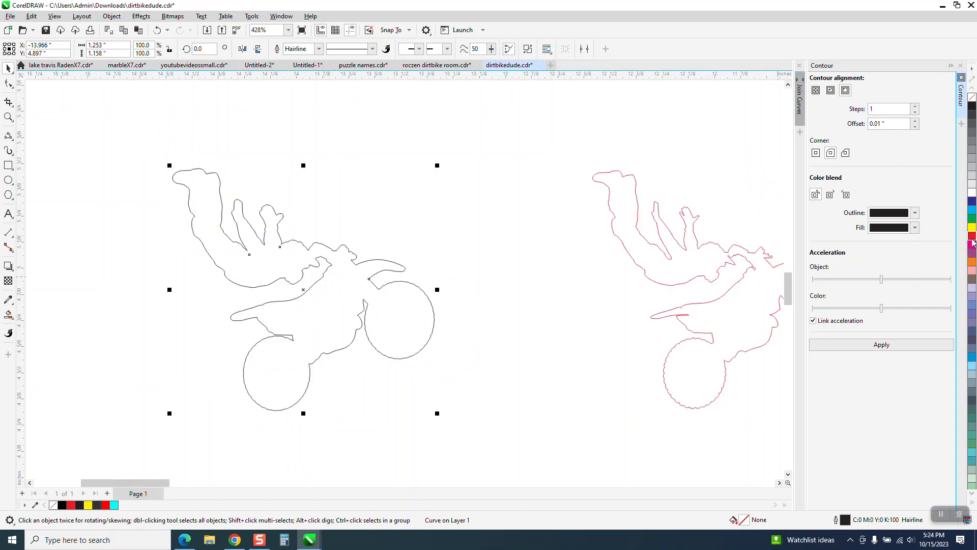
right_click(972, 237)
scroll(469, 466, "down", 2)
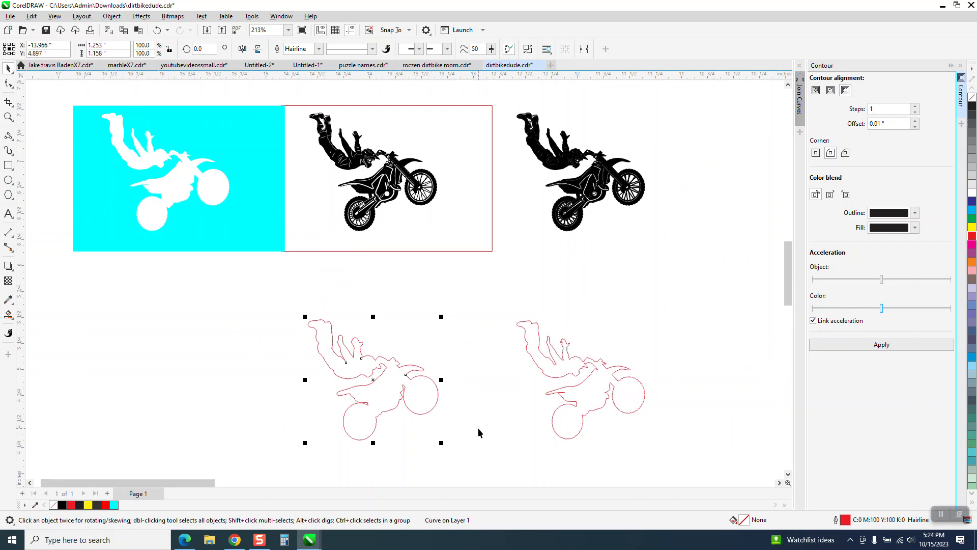
key("Up")
Delete the red rectangle around the black rider and inspect the offset outline and helmet details up close
left_click(474, 218)
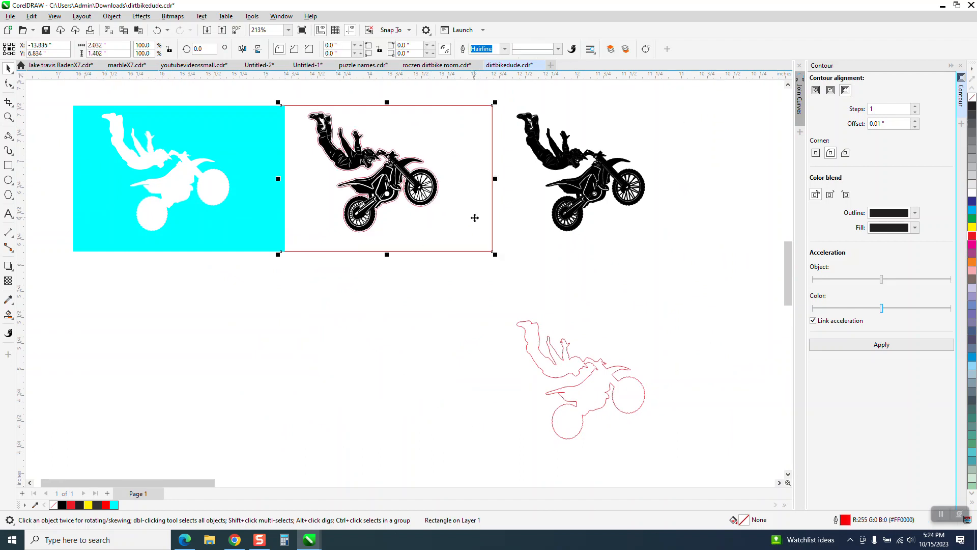
key("Delete")
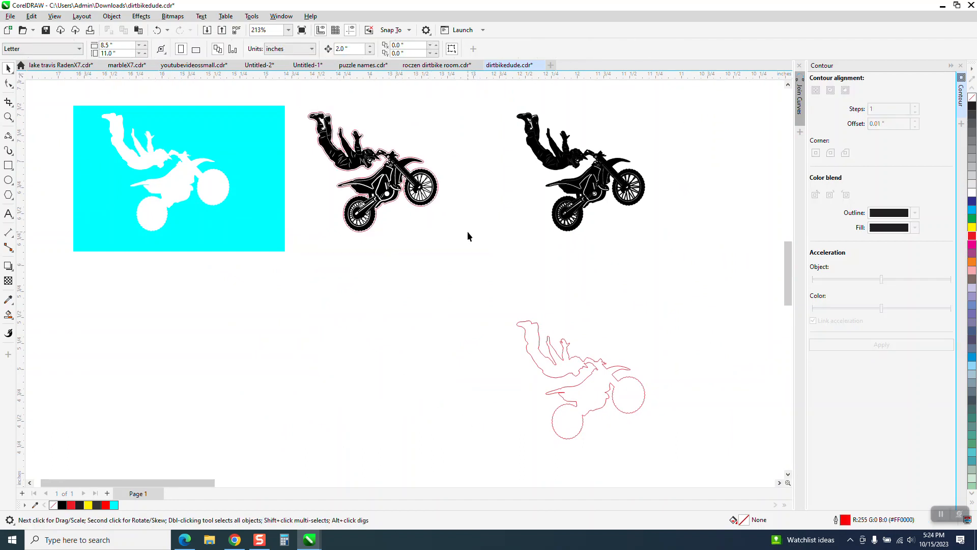
left_click(7, 117)
left_click_drag(296, 116, 491, 265)
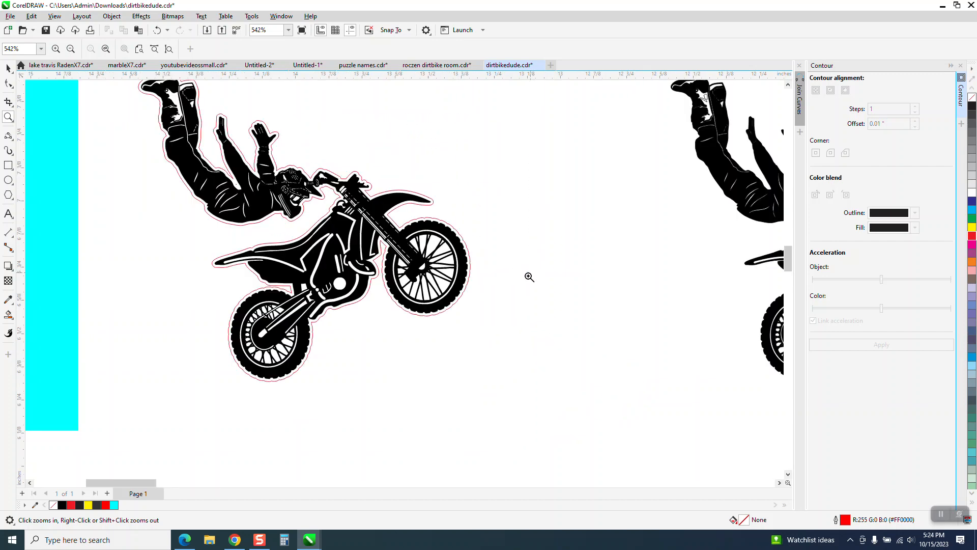
left_click_drag(258, 151, 385, 235)
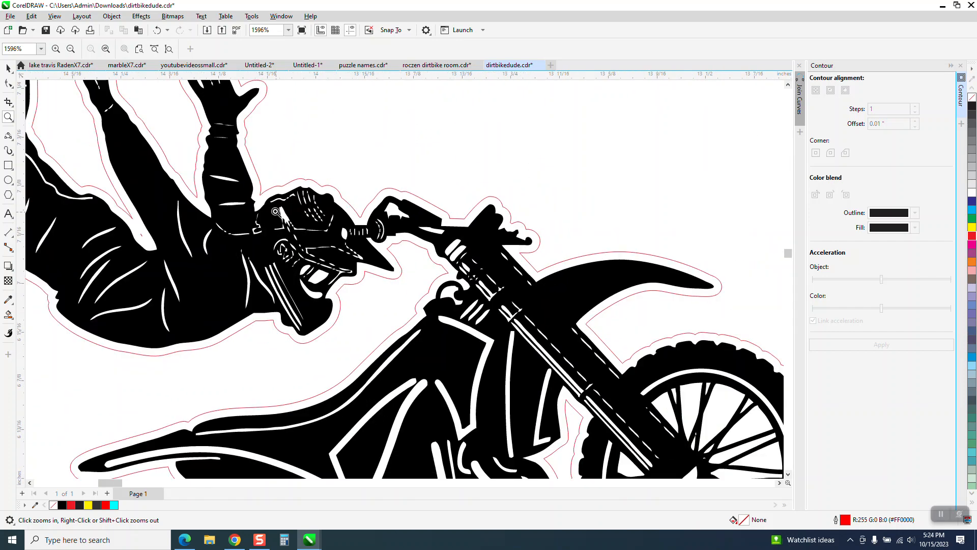
left_click_drag(296, 195, 341, 232)
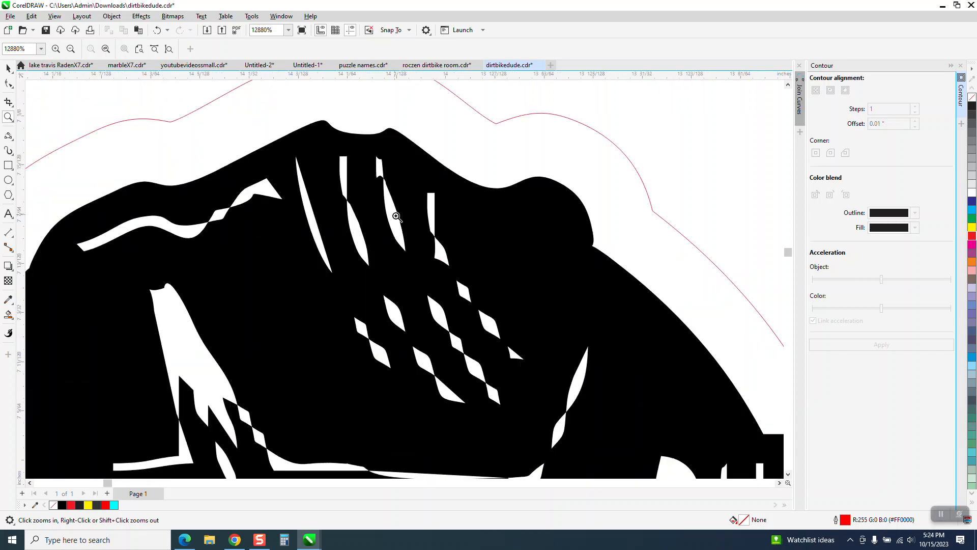
scroll(278, 206, "down", 3)
scroll(280, 203, "down", 4)
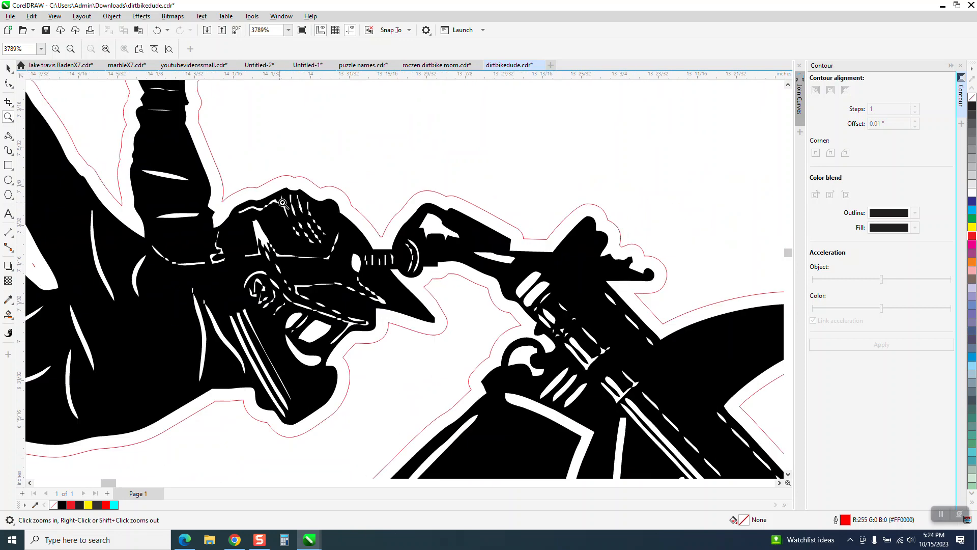
scroll(357, 212, "down", 4)
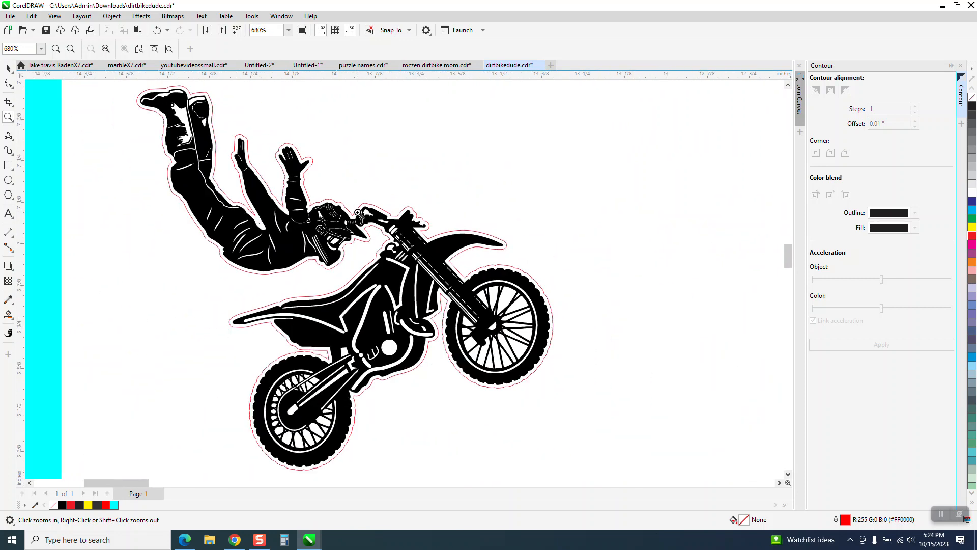
Select the black rider together with its red offset outline
left_click(8, 68)
left_click_drag(239, 150, 494, 326)
scroll(374, 255, "down", 1)
scroll(373, 255, "down", 5)
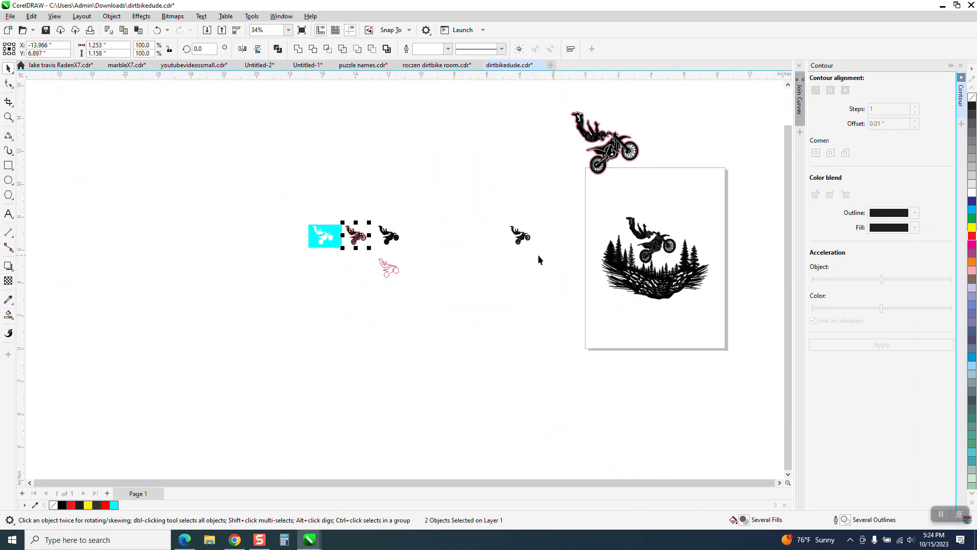
Examine the tree edges in the source bitmap on the page and the large outlined rider above it
left_click(9, 118)
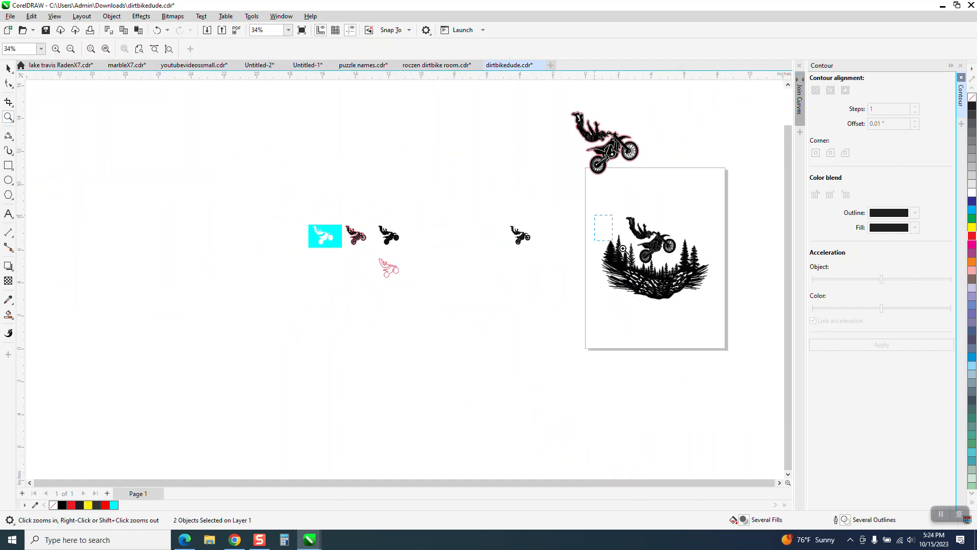
left_click_drag(605, 233, 724, 327)
left_click(9, 68)
left_click(370, 191)
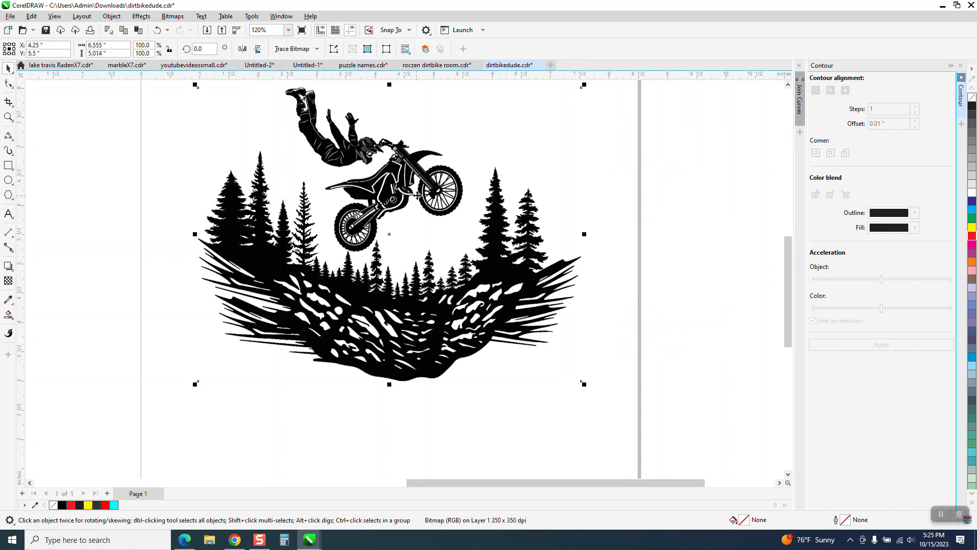
left_click(9, 117)
left_click(506, 192)
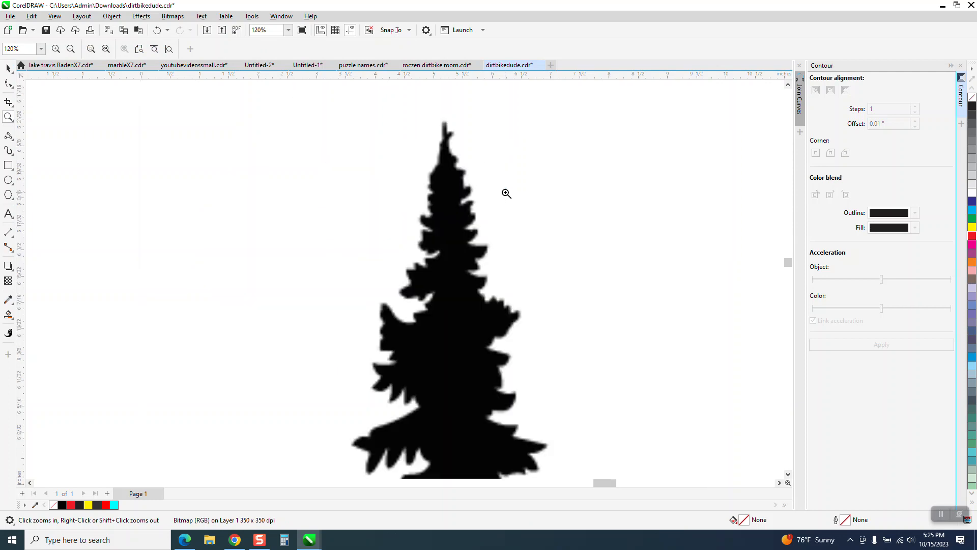
right_click(438, 265)
scroll(443, 261, "down", 6)
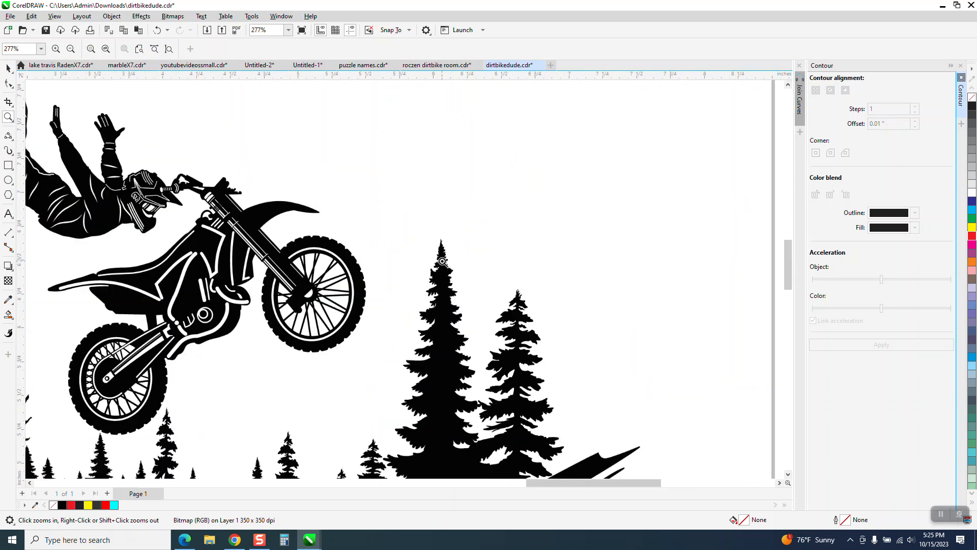
scroll(378, 262, "down", 3)
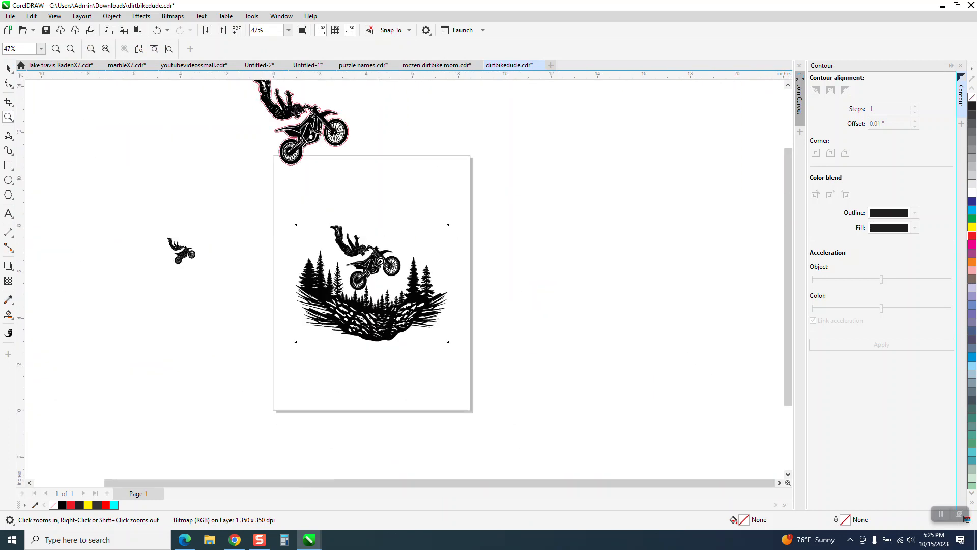
left_click_drag(268, 114, 431, 237)
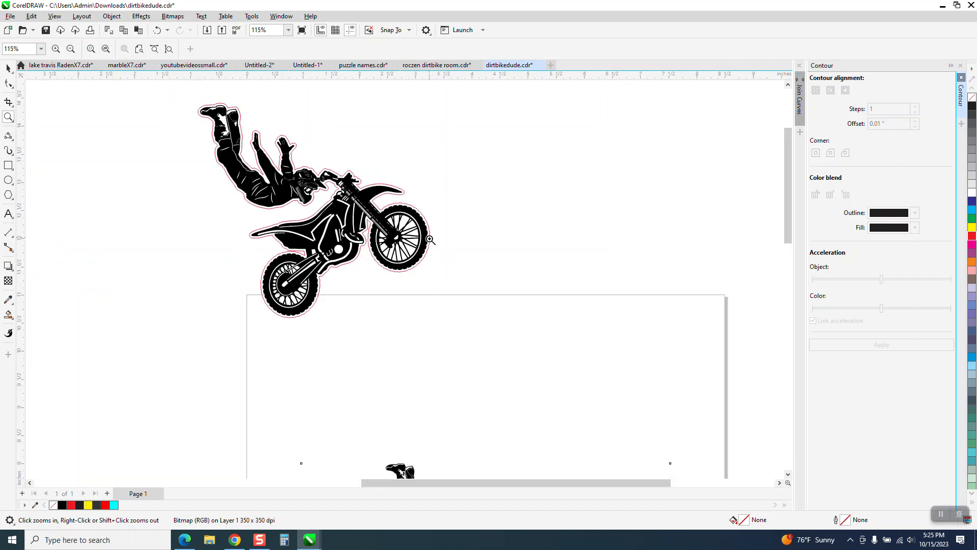